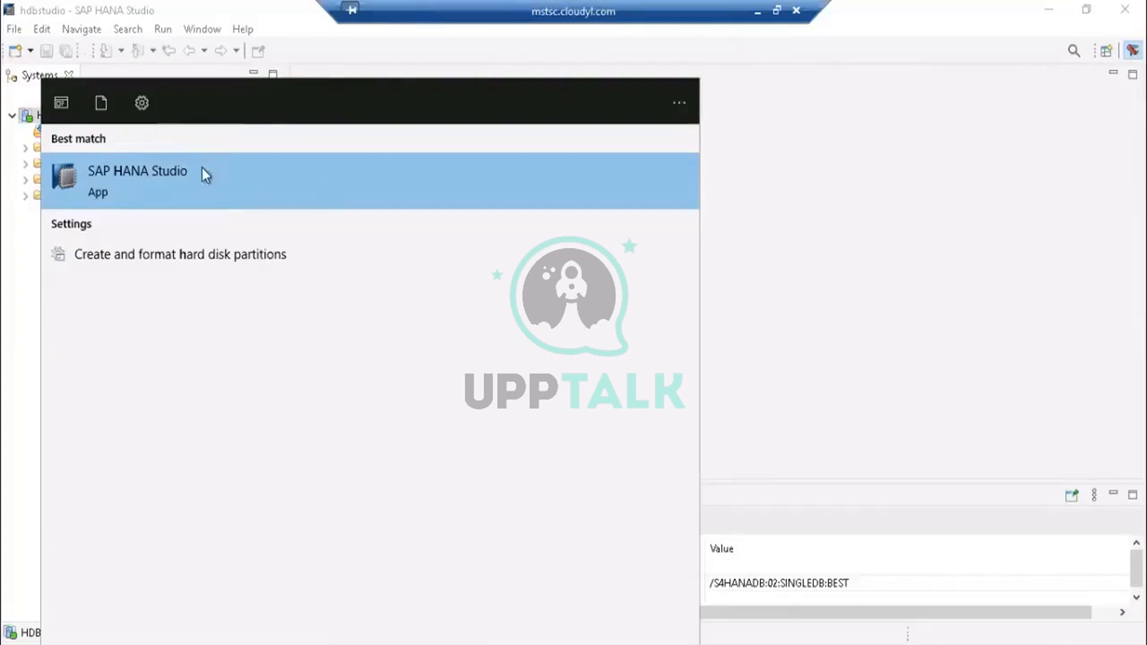
# - Open the overview of the HDB (BEST) system
pyautogui.click(829, 50)
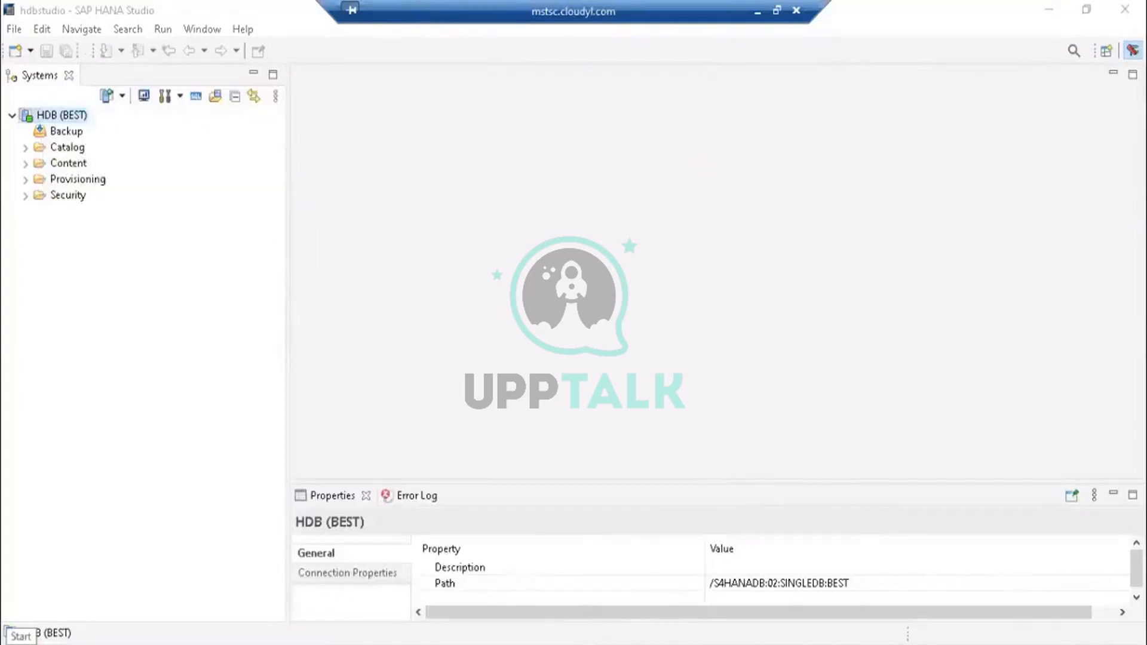
pyautogui.press('super')
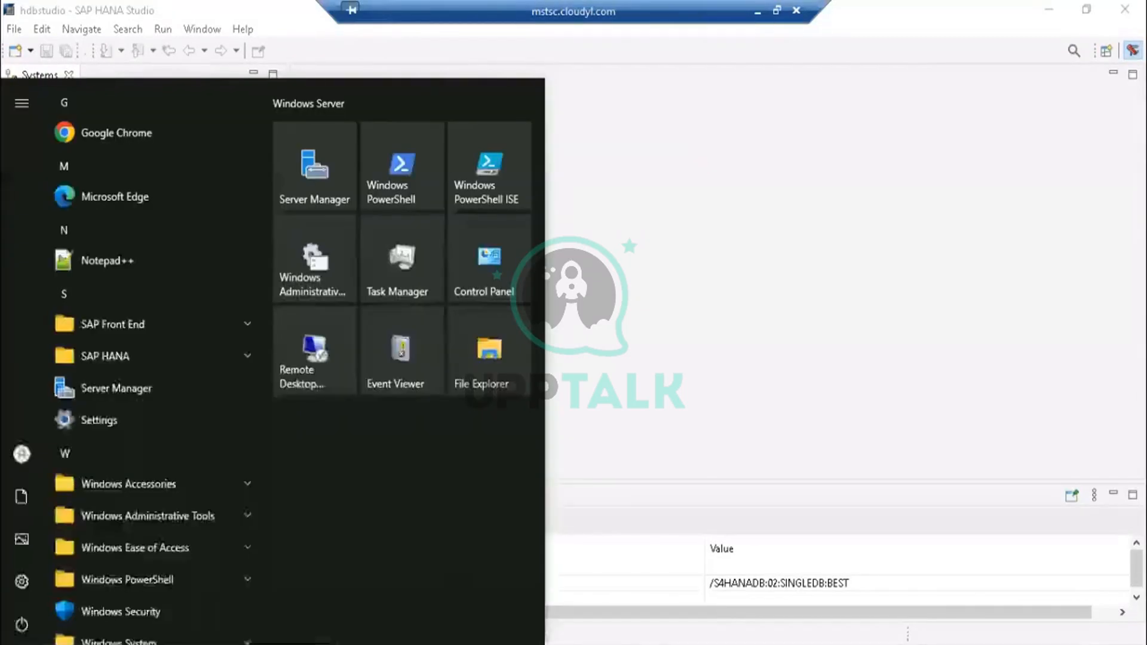
pyautogui.click(636, 323)
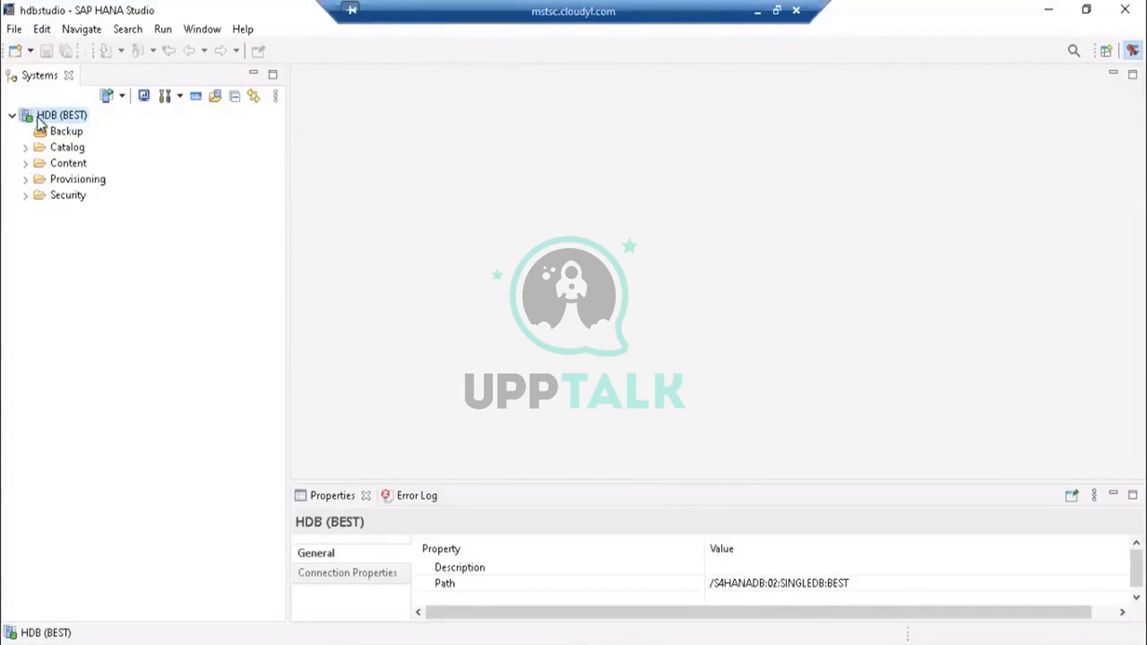
pyautogui.moveTo(40, 122)
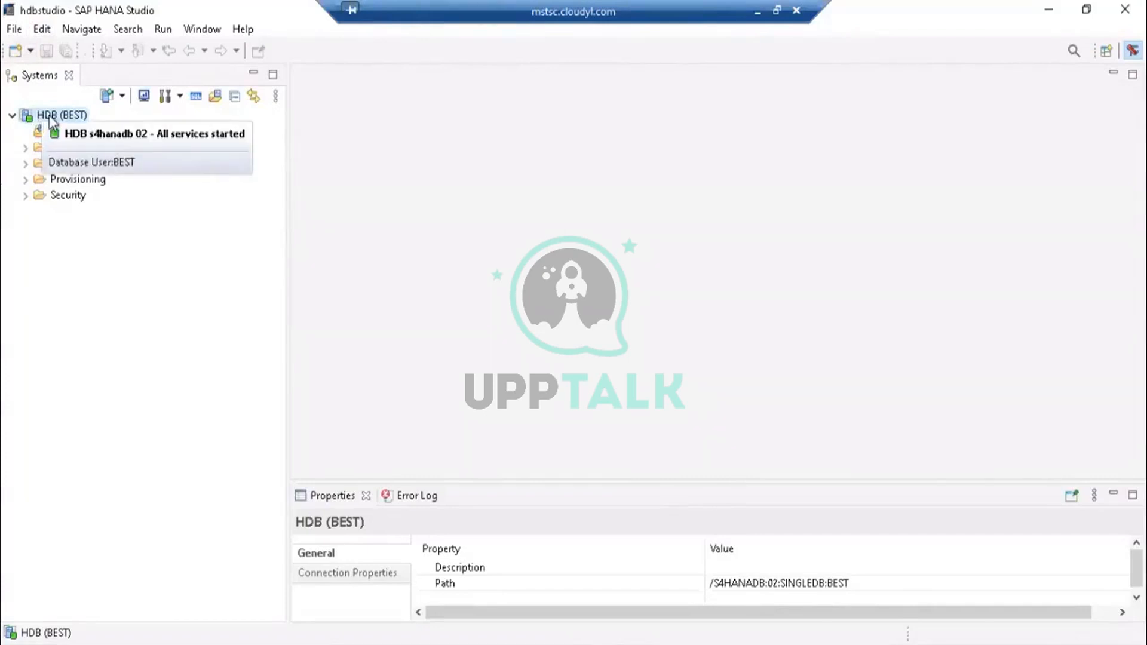
pyautogui.click(53, 114)
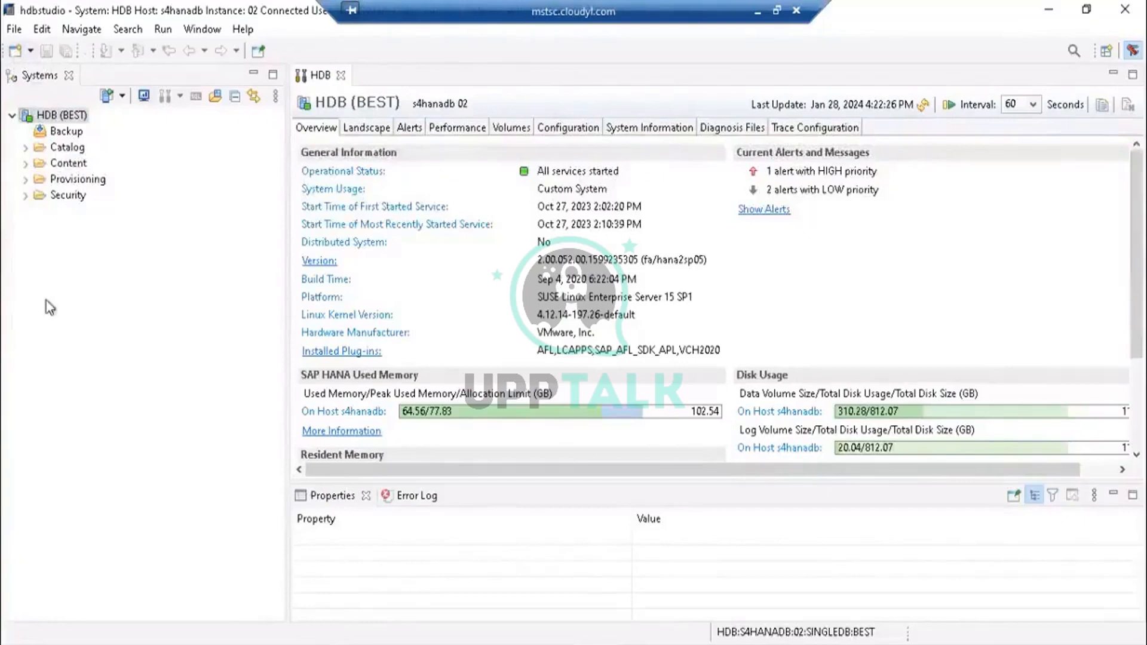
# - Explore the New wizard and the Add System dialog, including the Multiple containers tenant option, cancelling both
pyautogui.click(15, 52)
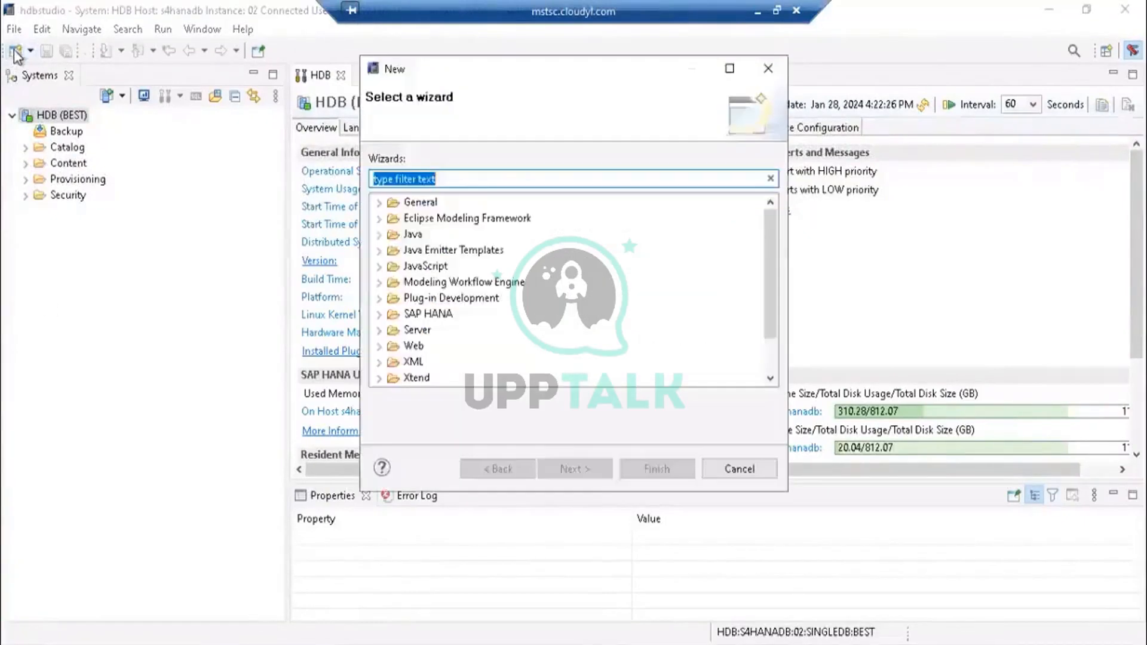
pyautogui.click(739, 468)
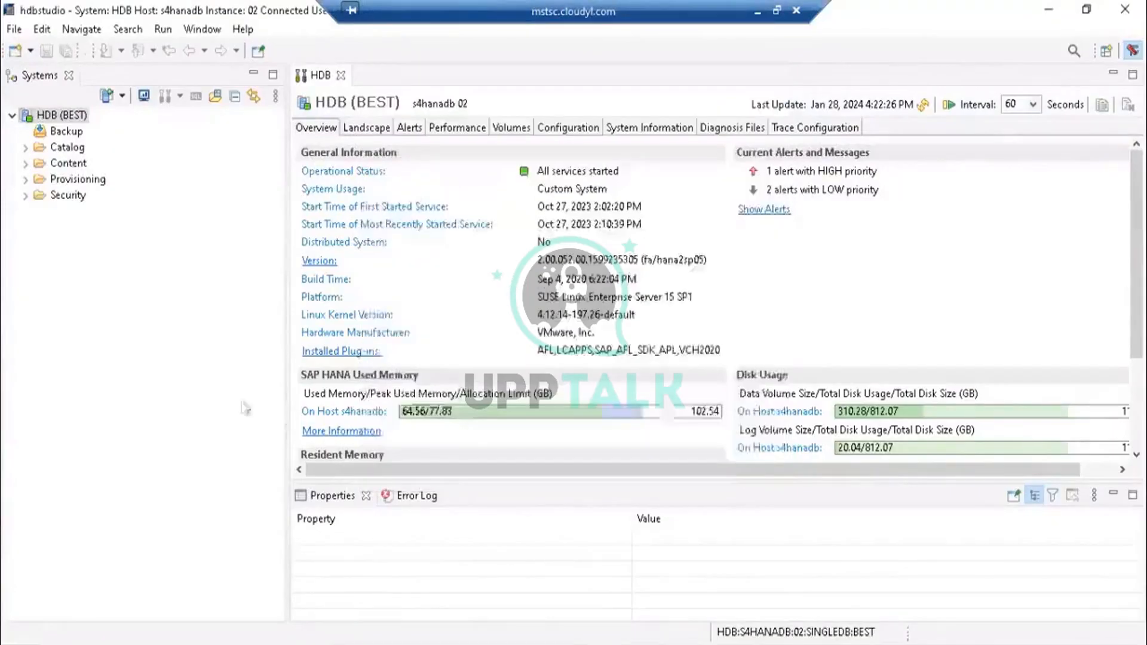
pyautogui.click(108, 97)
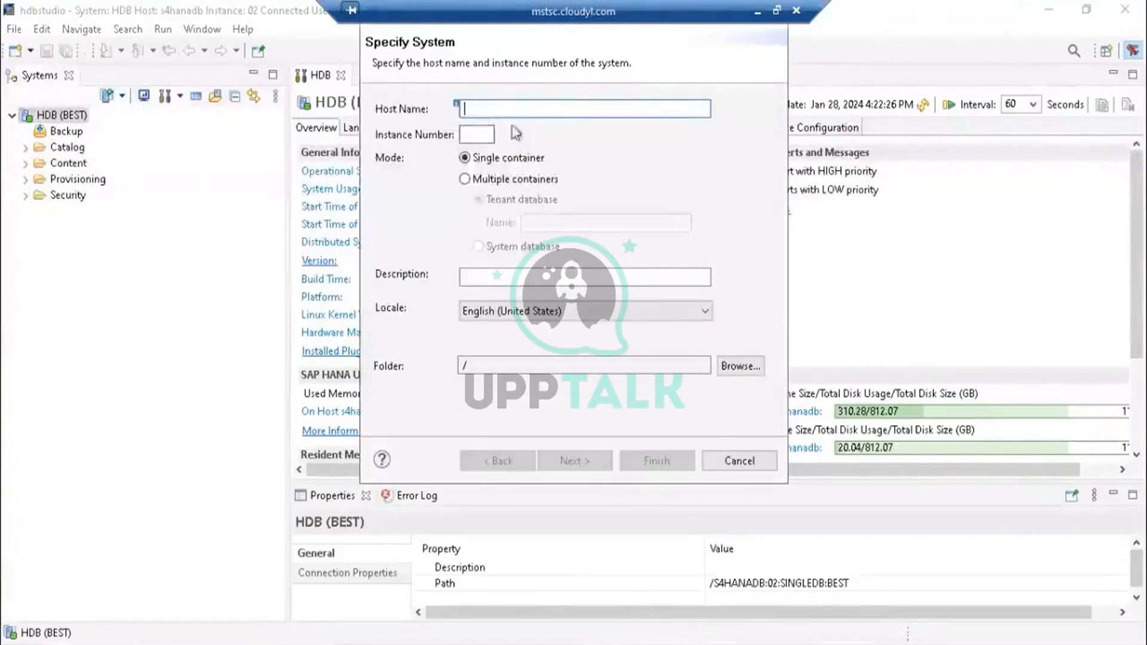
pyautogui.click(481, 134)
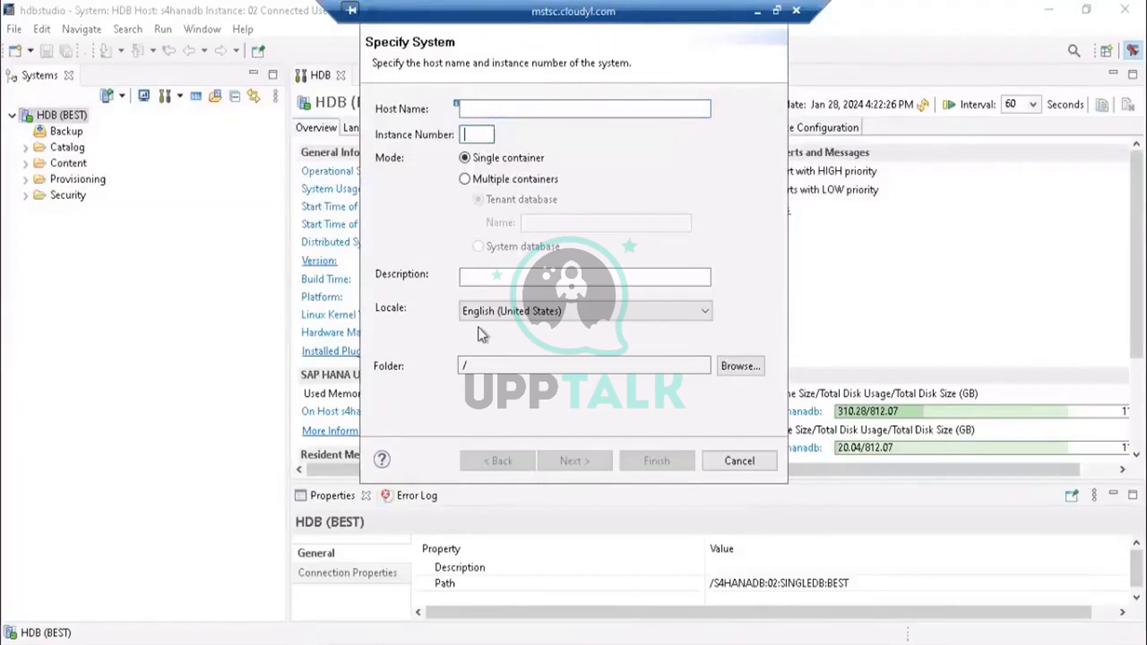
pyautogui.click(478, 276)
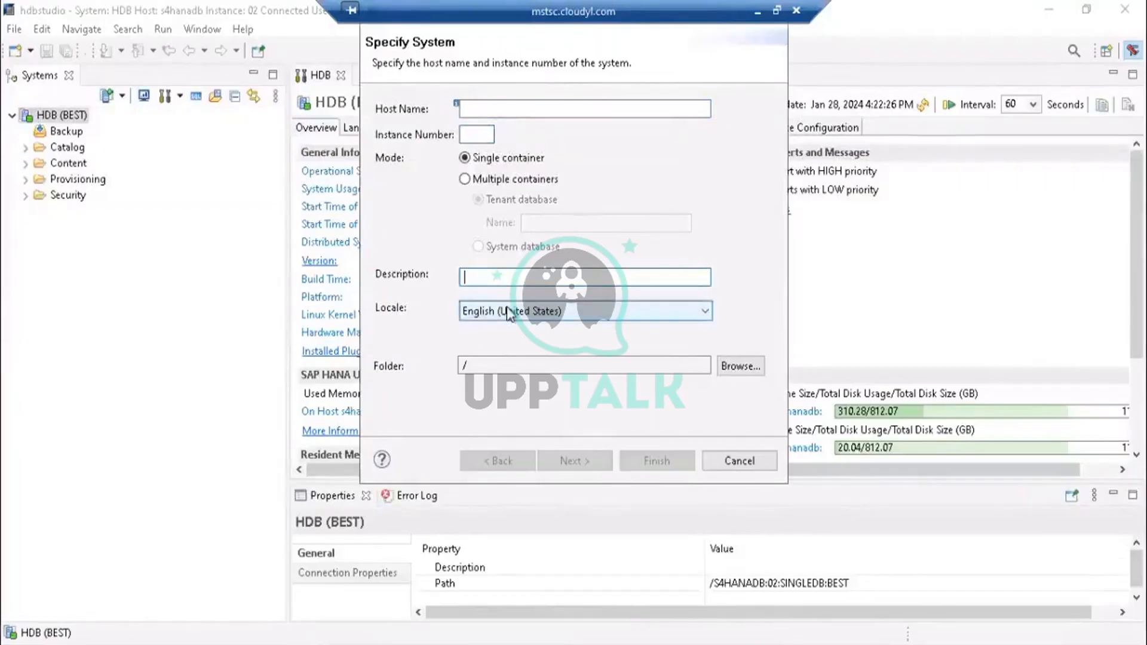
pyautogui.click(479, 110)
pyautogui.click(473, 134)
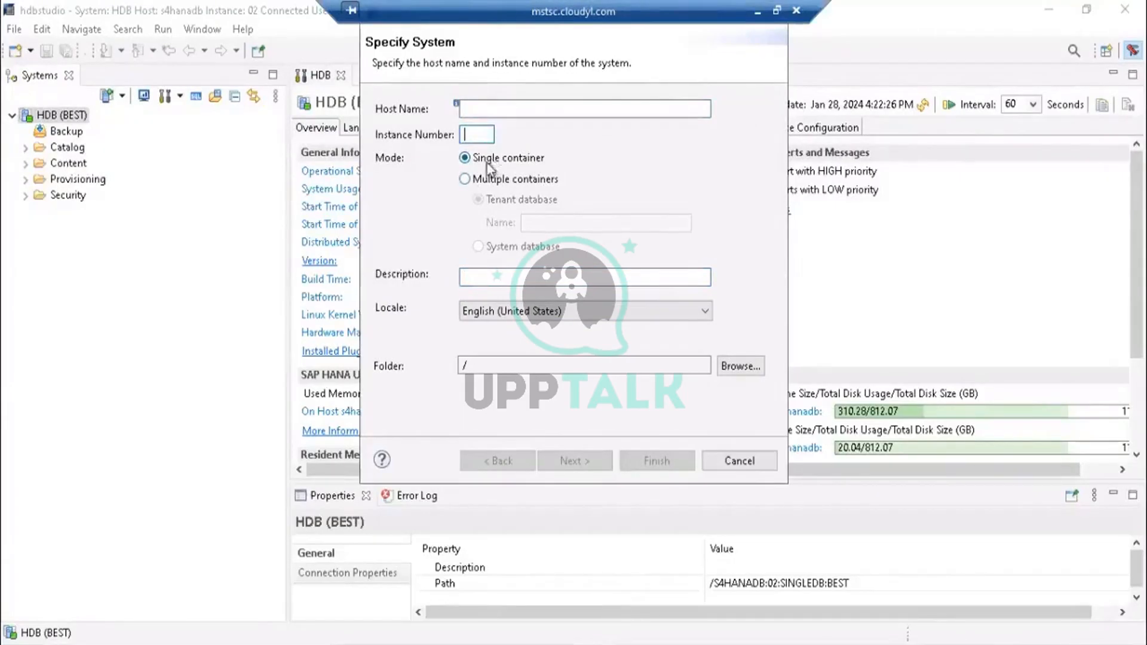
pyautogui.click(470, 180)
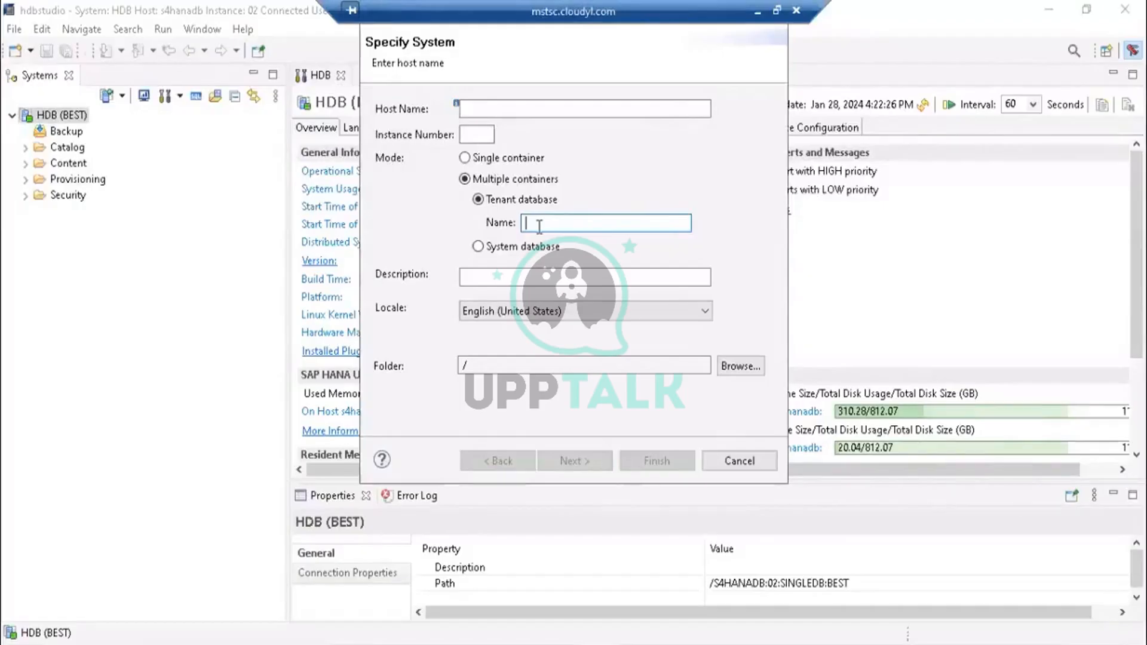
pyautogui.click(523, 277)
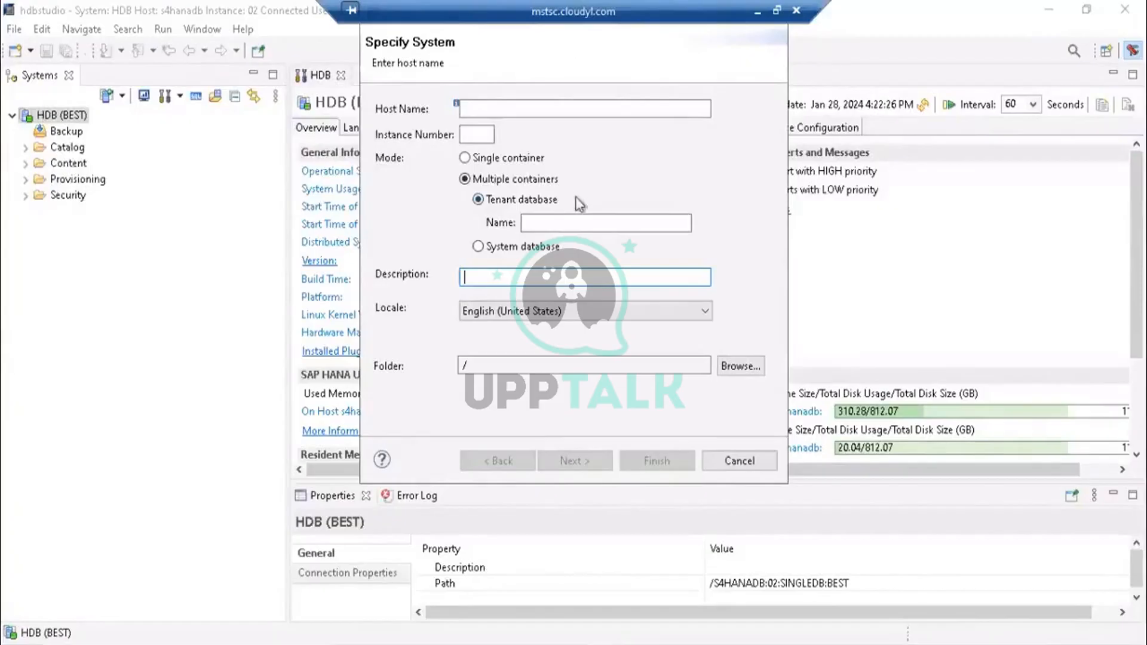
pyautogui.click(732, 457)
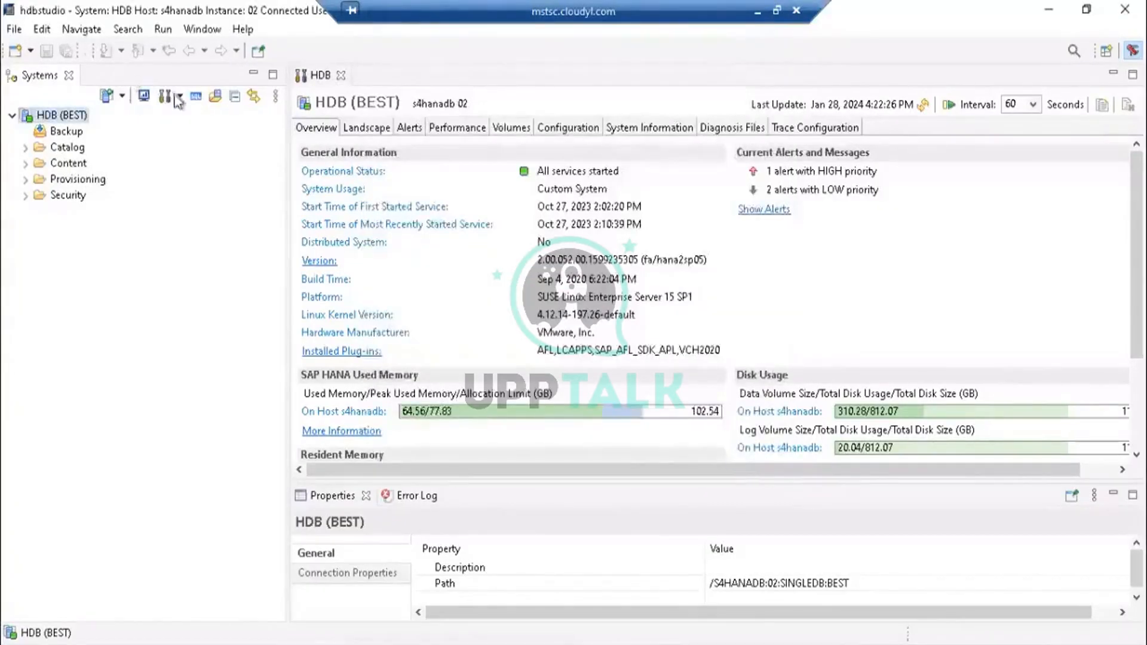
# - Minimize the remote desktop session and advance the presentation to the HANA Security slide
pyautogui.click(206, 277)
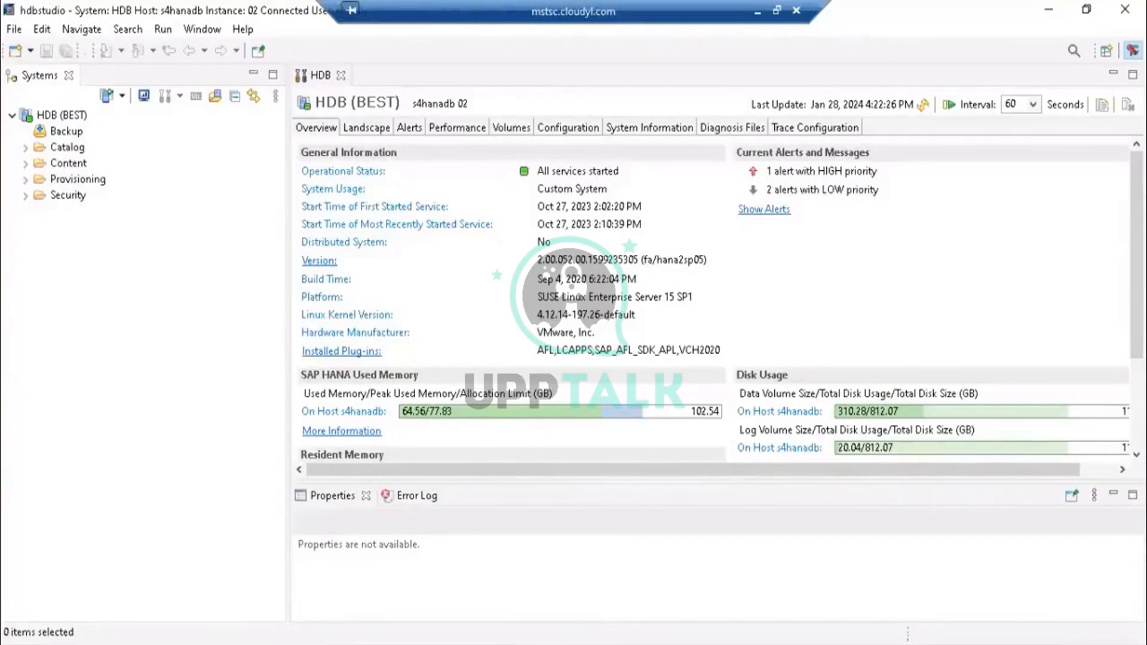
pyautogui.moveTo(516, 644)
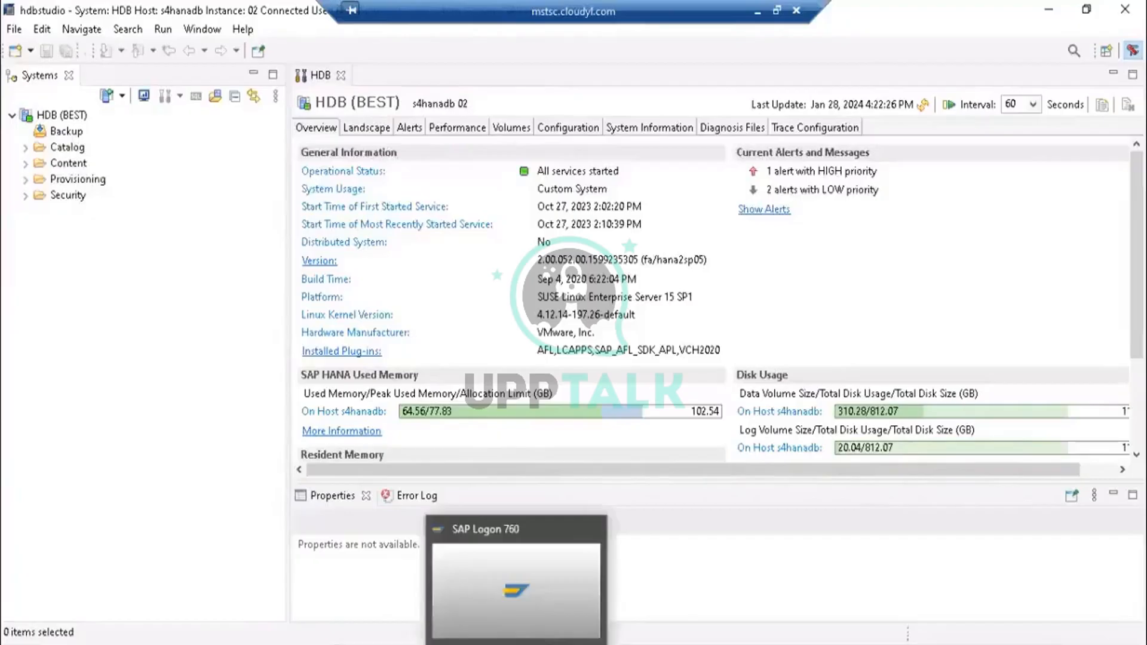
pyautogui.click(598, 644)
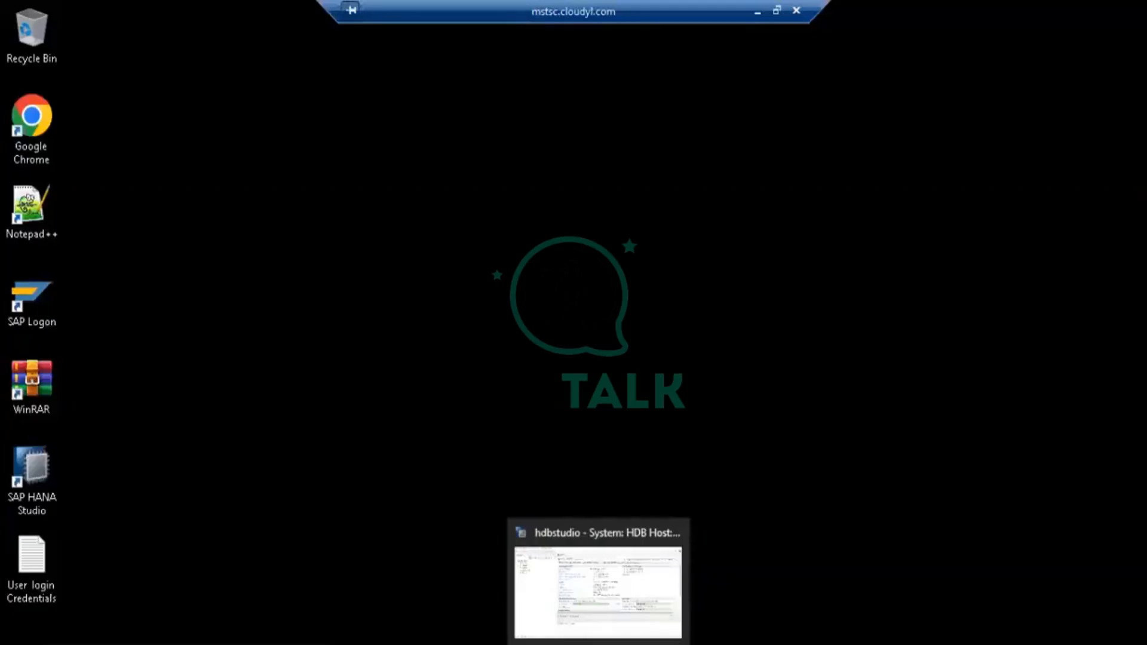
pyautogui.click(759, 12)
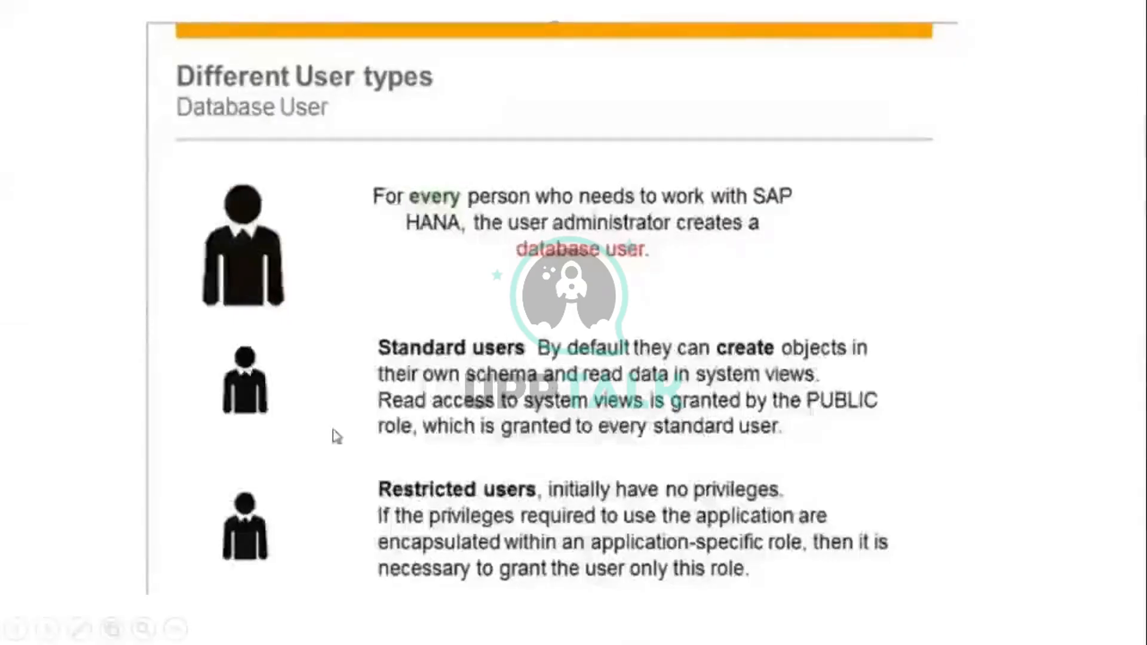
pyautogui.click(251, 356)
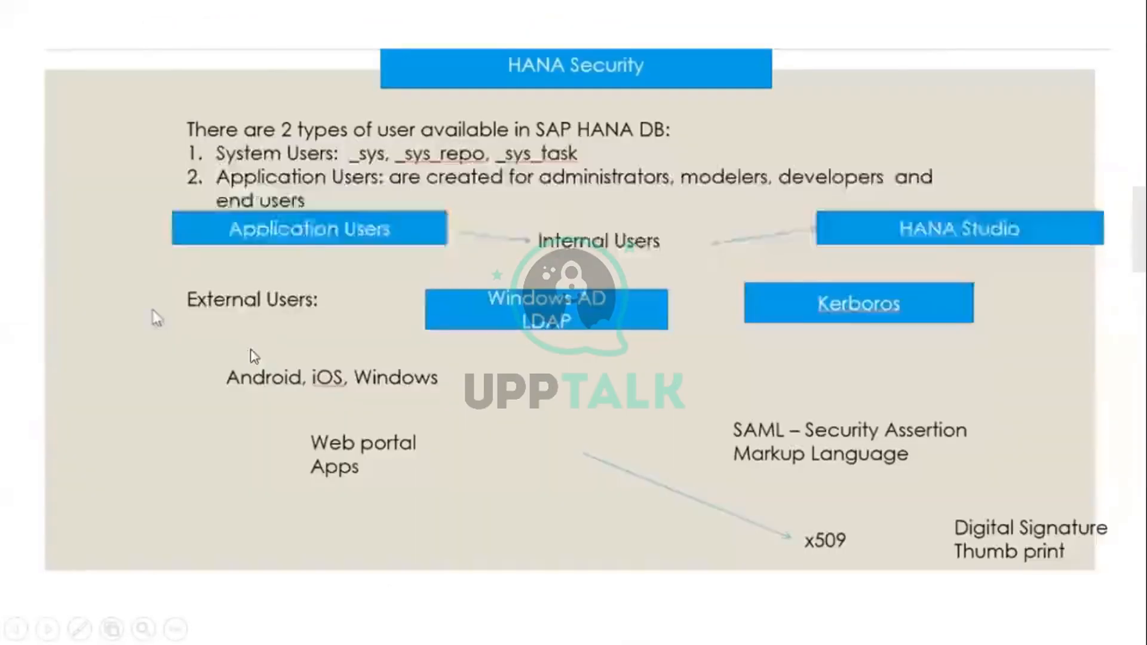
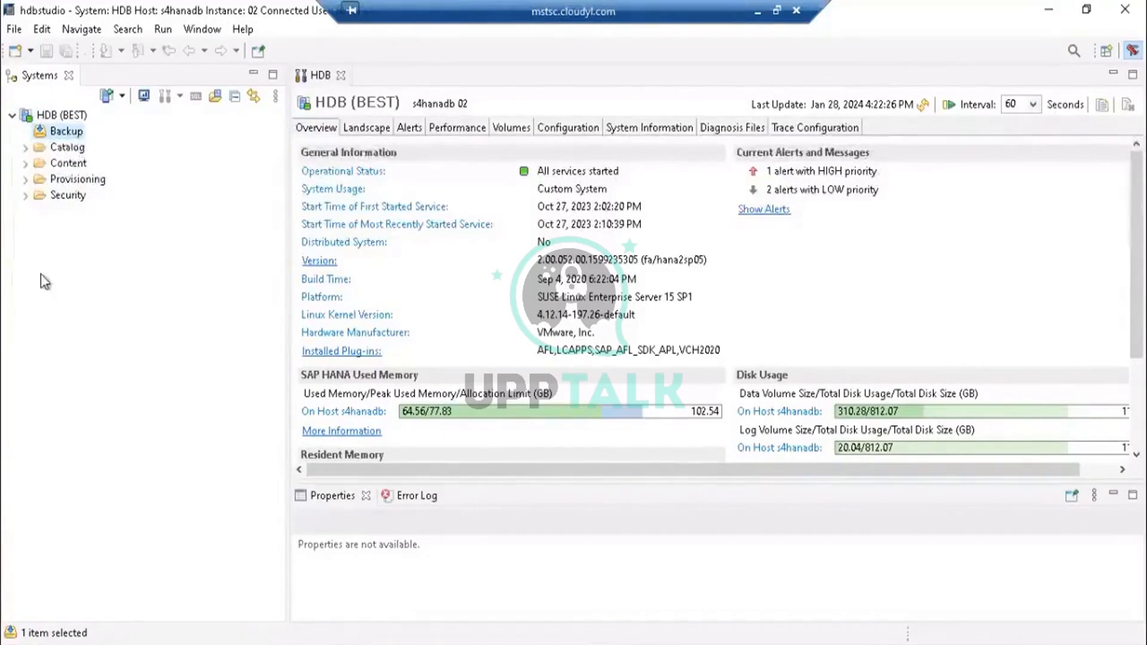
# - Open the SYSTEM user's definition from the Security users list of HDB (BEST)
pyautogui.click(83, 114)
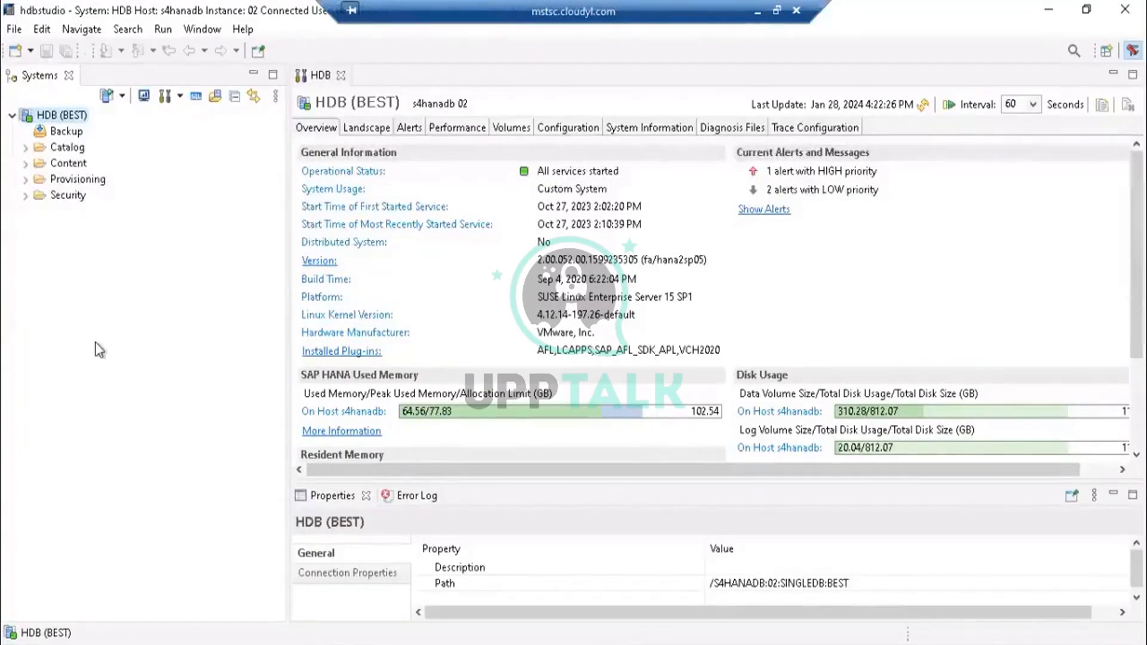
pyautogui.click(25, 195)
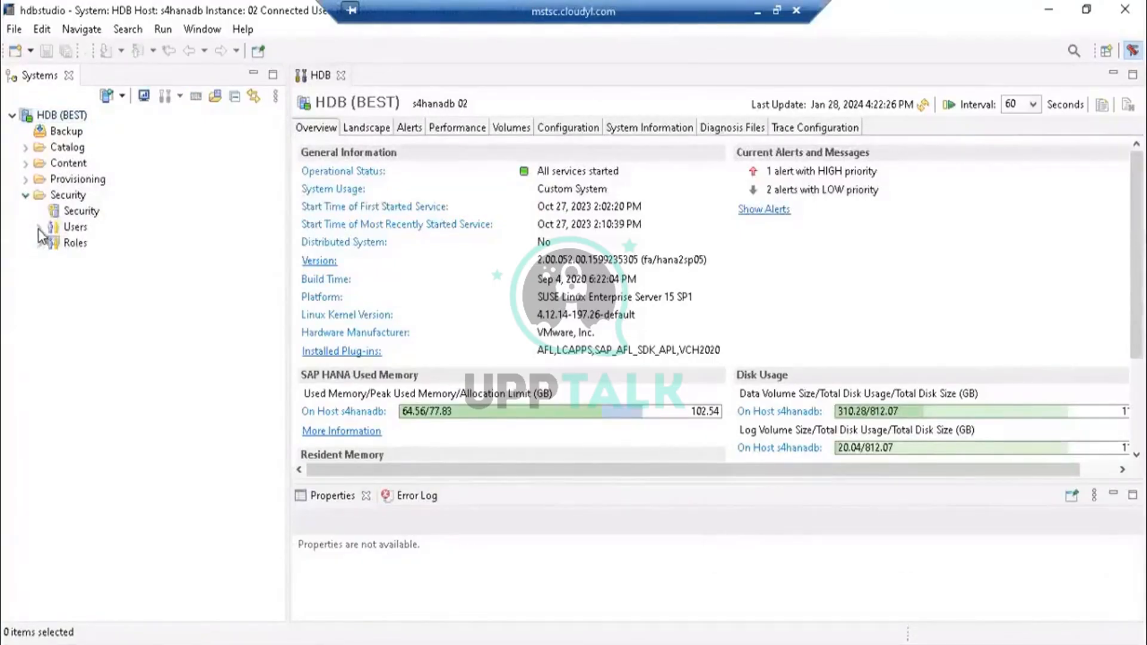
pyautogui.click(38, 228)
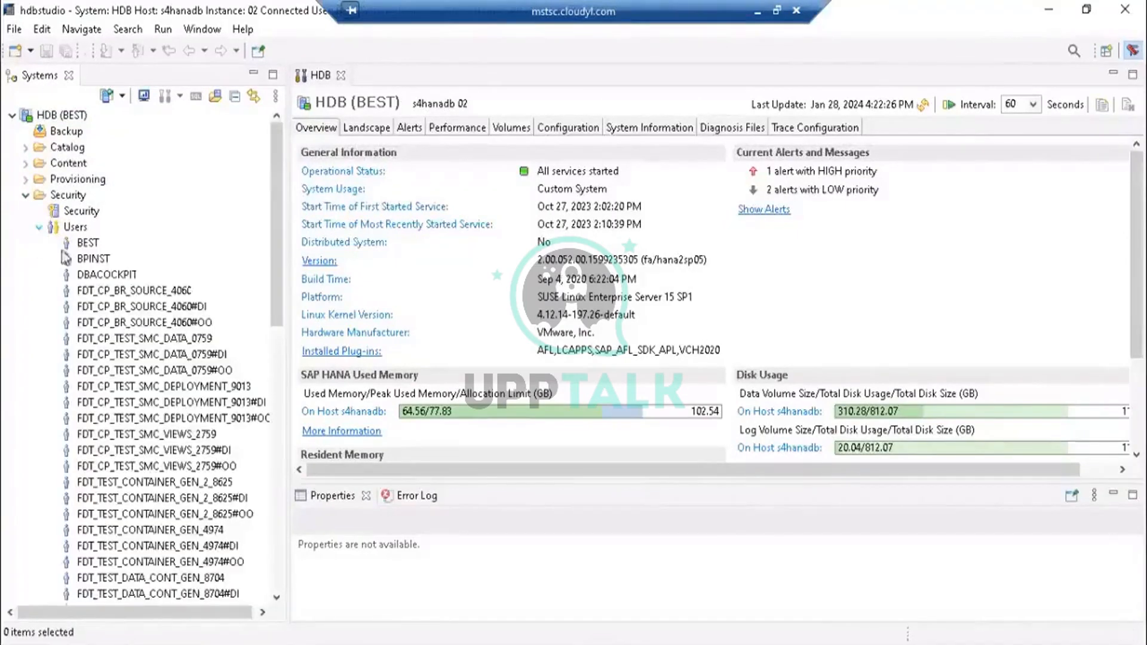
pyautogui.moveTo(273, 271); pyautogui.dragTo(268, 557)
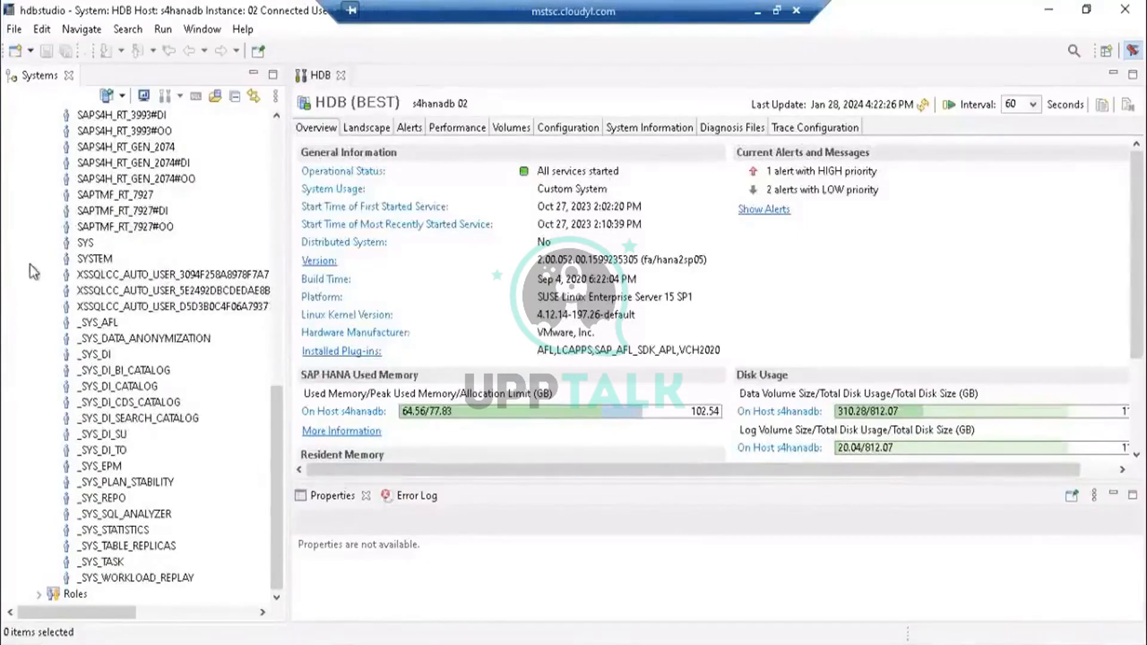
pyautogui.doubleClick(88, 260)
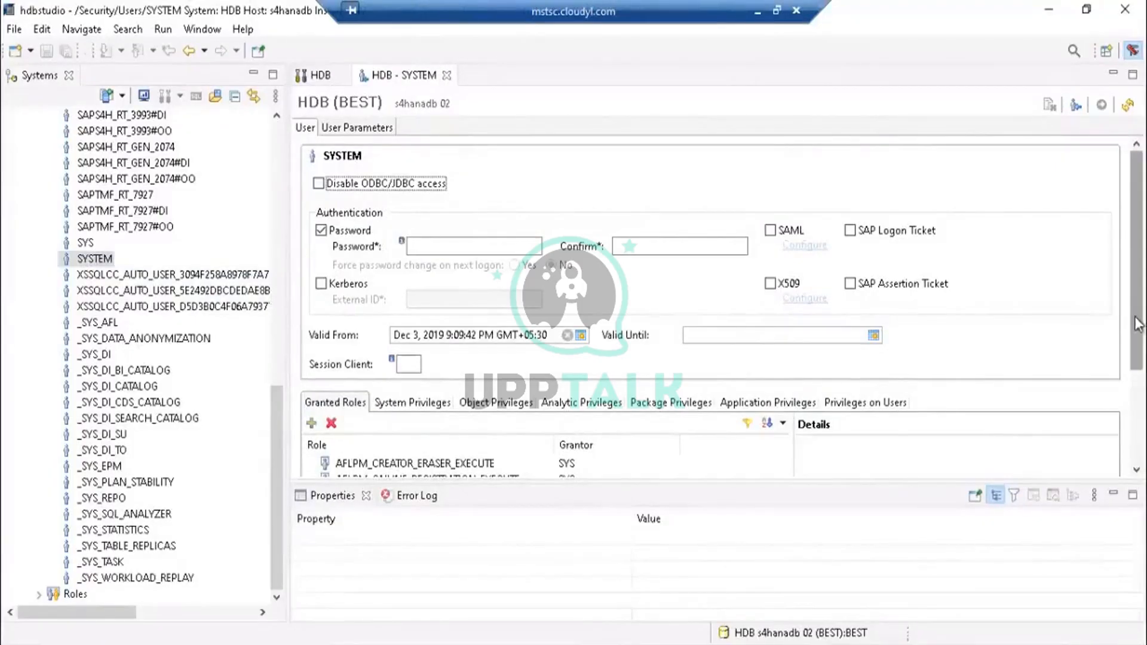
# - Collapse the Security folder and open the Backup console of HDB (BEST)
pyautogui.moveTo(1138, 324); pyautogui.dragTo(1141, 293)
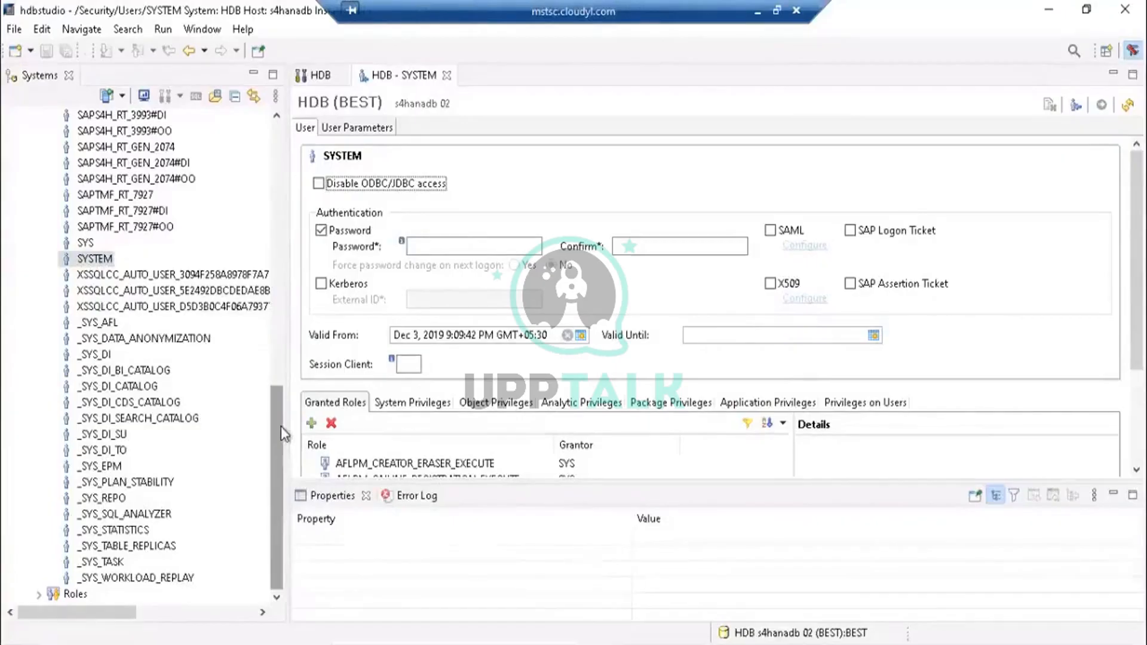
pyautogui.moveTo(280, 425); pyautogui.dragTo(269, 151)
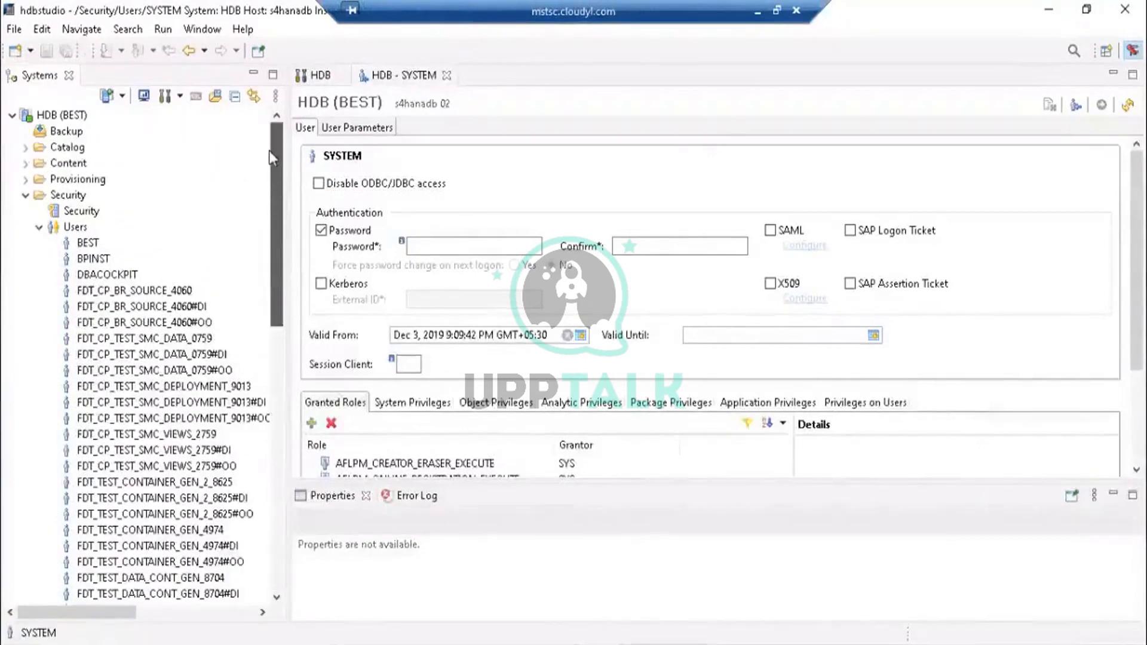
pyautogui.click(38, 227)
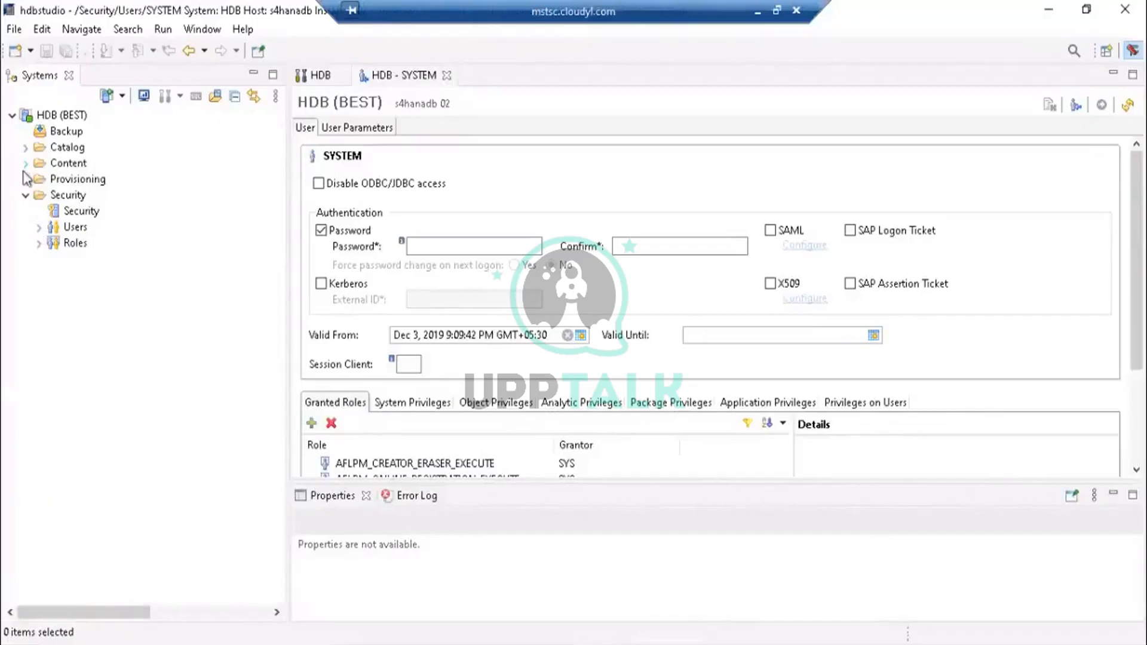
pyautogui.click(25, 196)
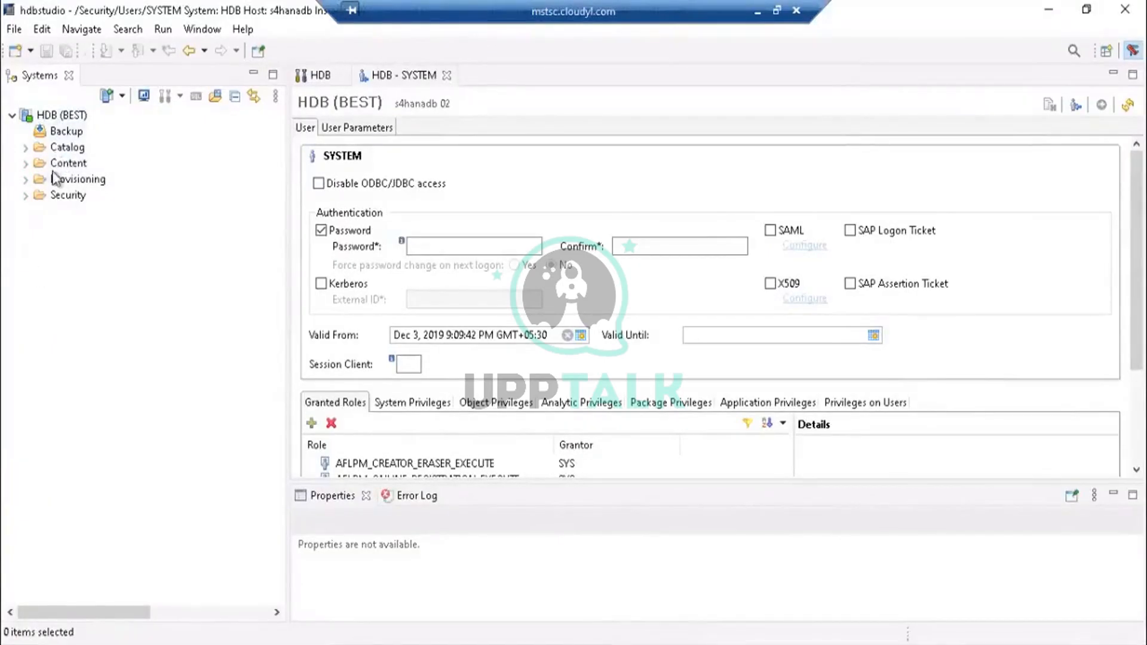
pyautogui.click(68, 132)
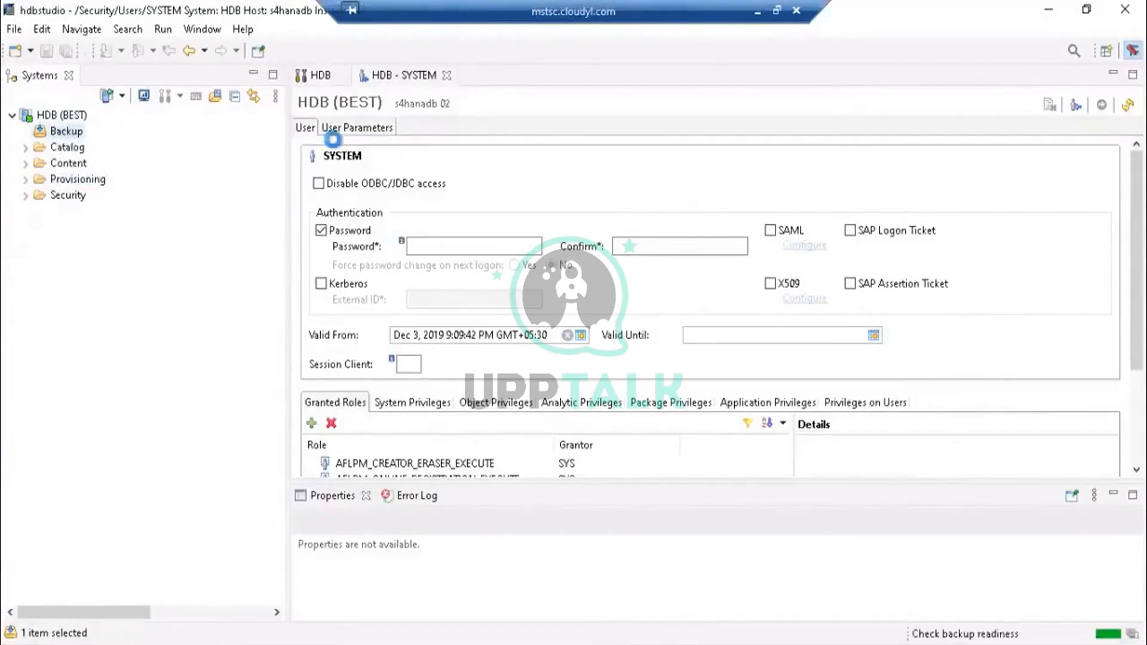
pyautogui.doubleClick(63, 132)
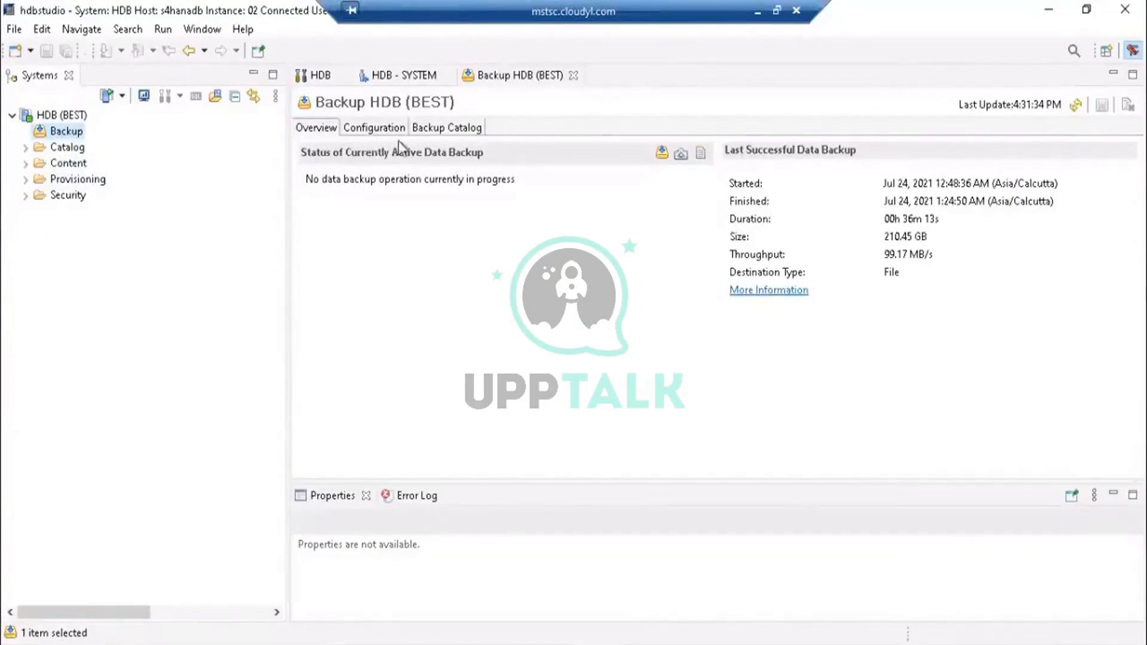
# - Review the backup configuration, including the unit choices for the log backup interval
pyautogui.click(374, 127)
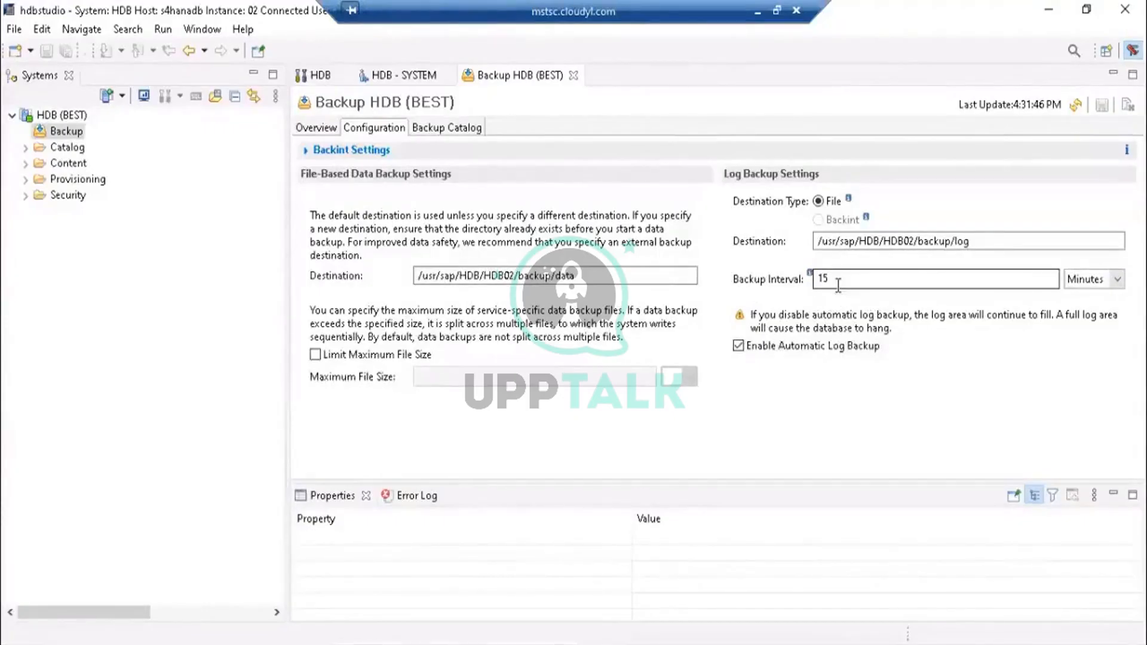
pyautogui.click(1116, 279)
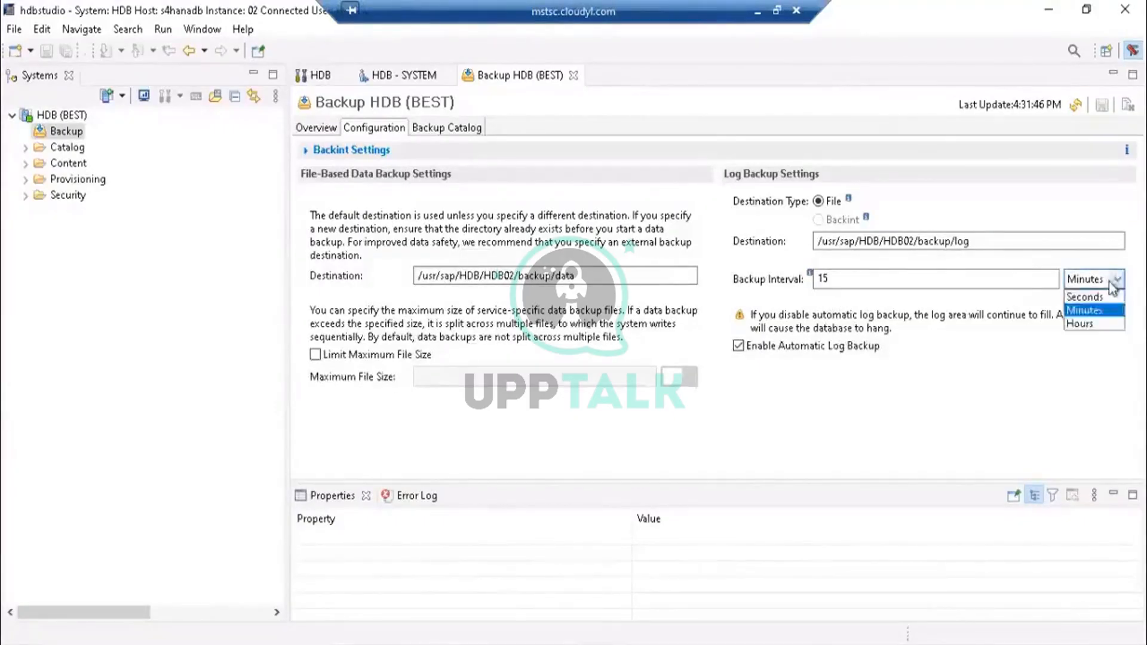
pyautogui.click(878, 443)
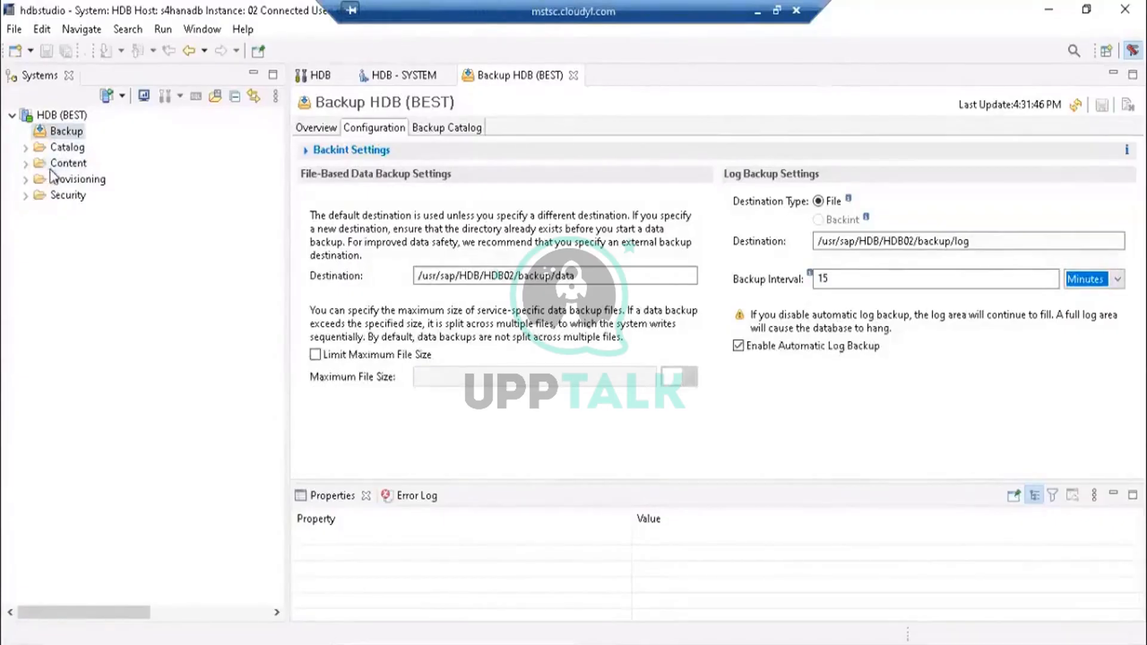
# - Browse the Catalog schemas and the user list under Security, selecting the BEST user
pyautogui.click(26, 196)
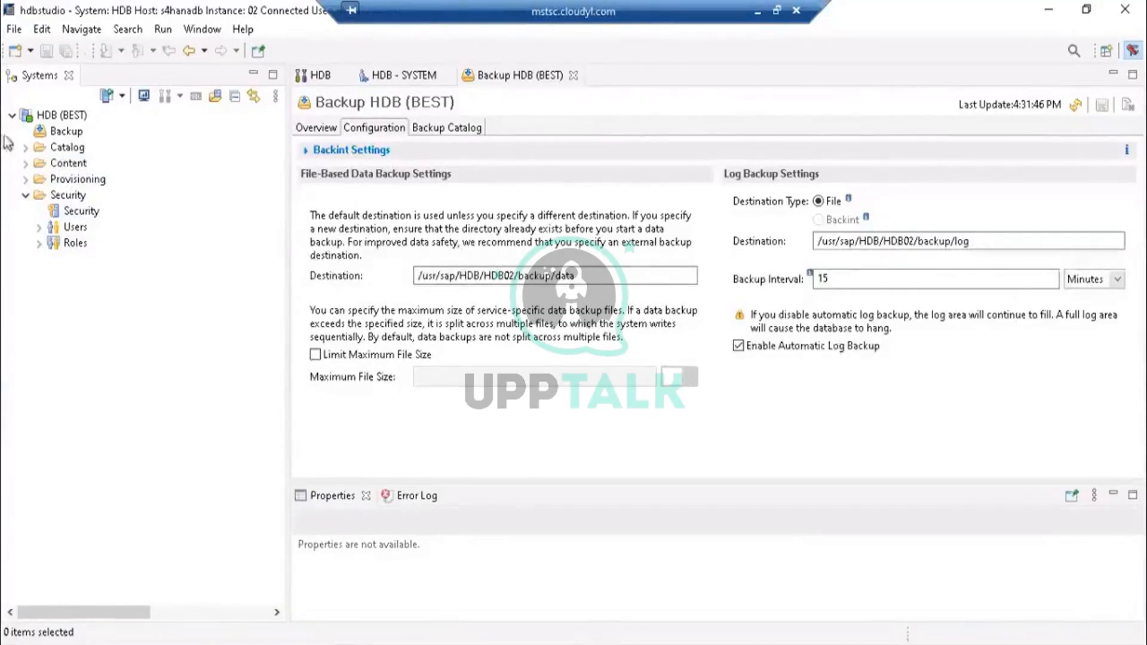
pyautogui.click(25, 195)
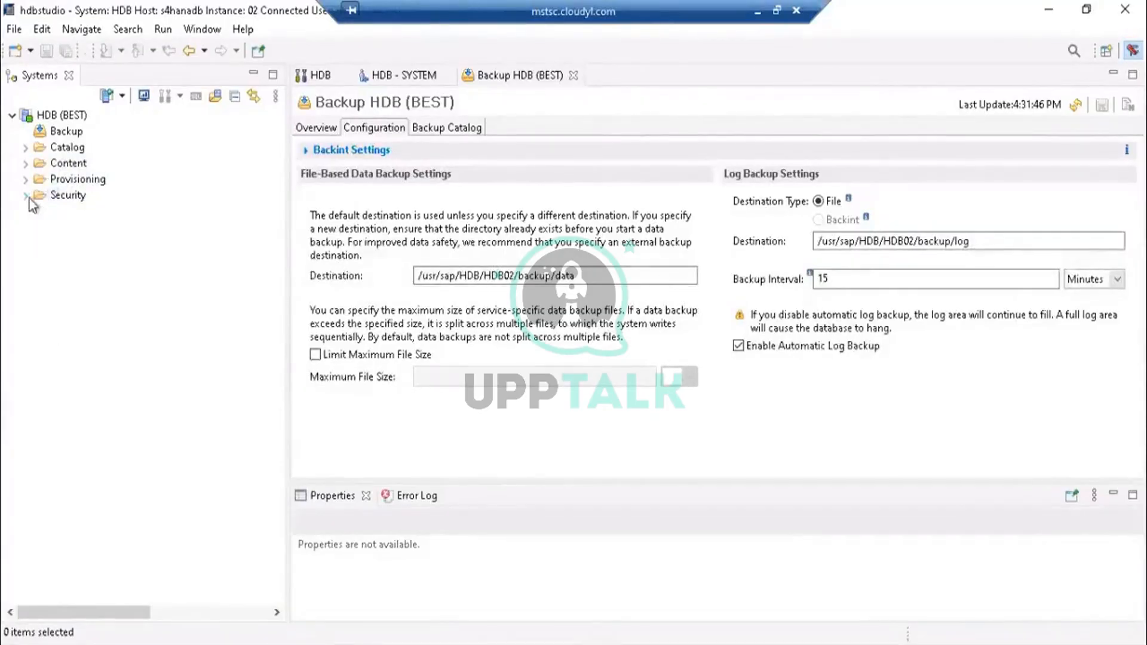
pyautogui.click(25, 148)
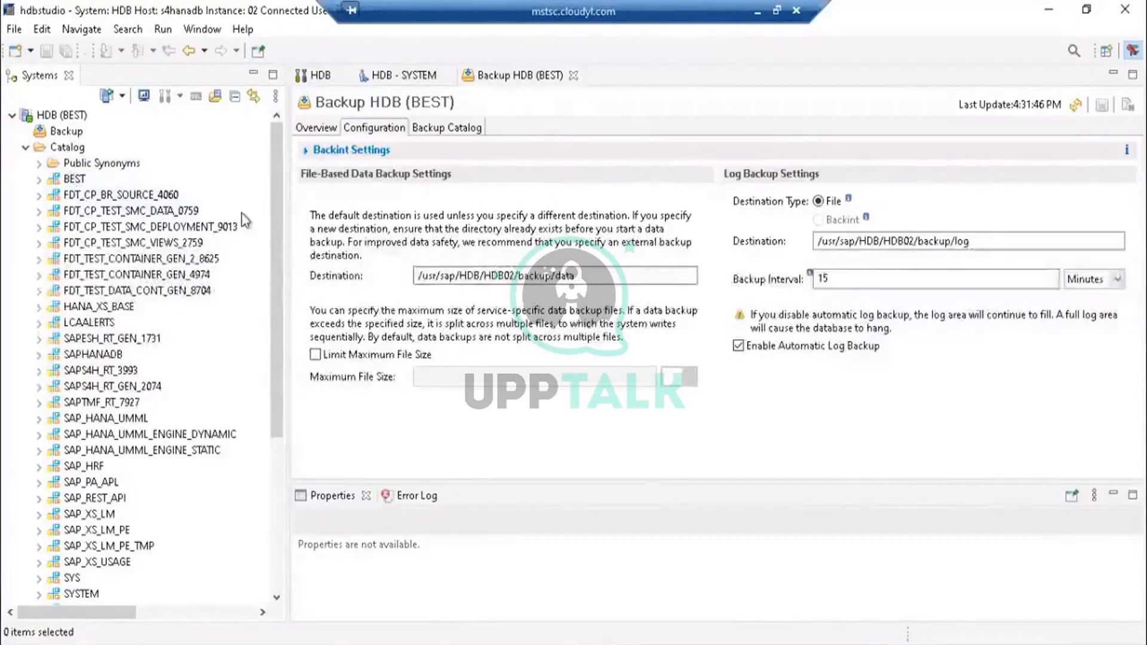
pyautogui.moveTo(281, 228); pyautogui.dragTo(278, 276)
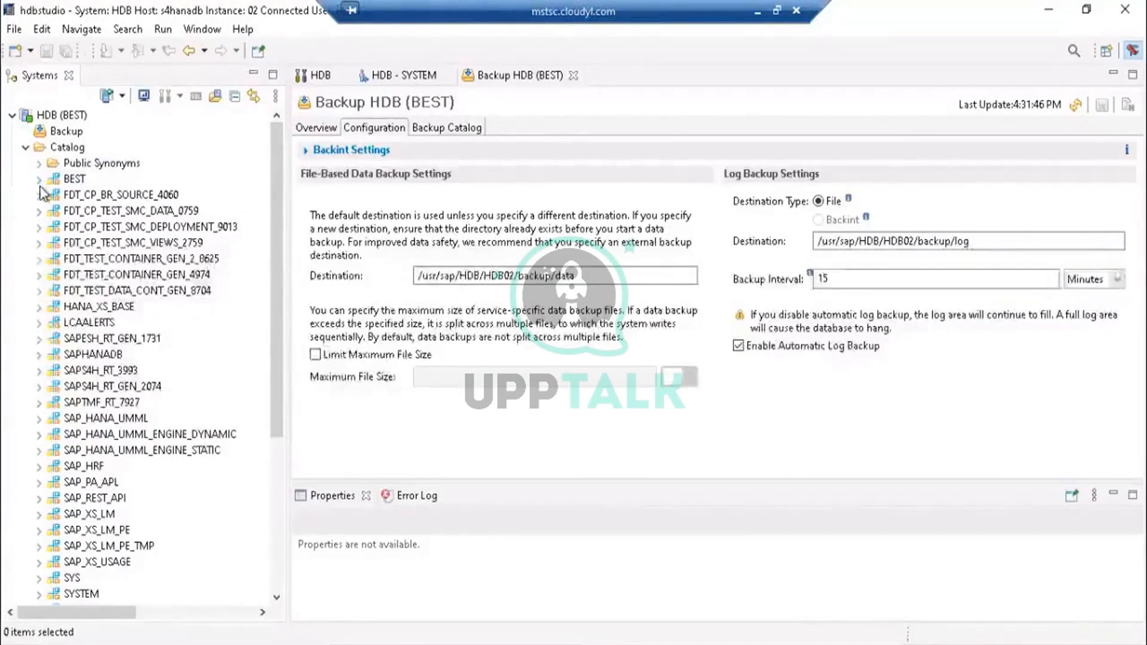
pyautogui.click(24, 149)
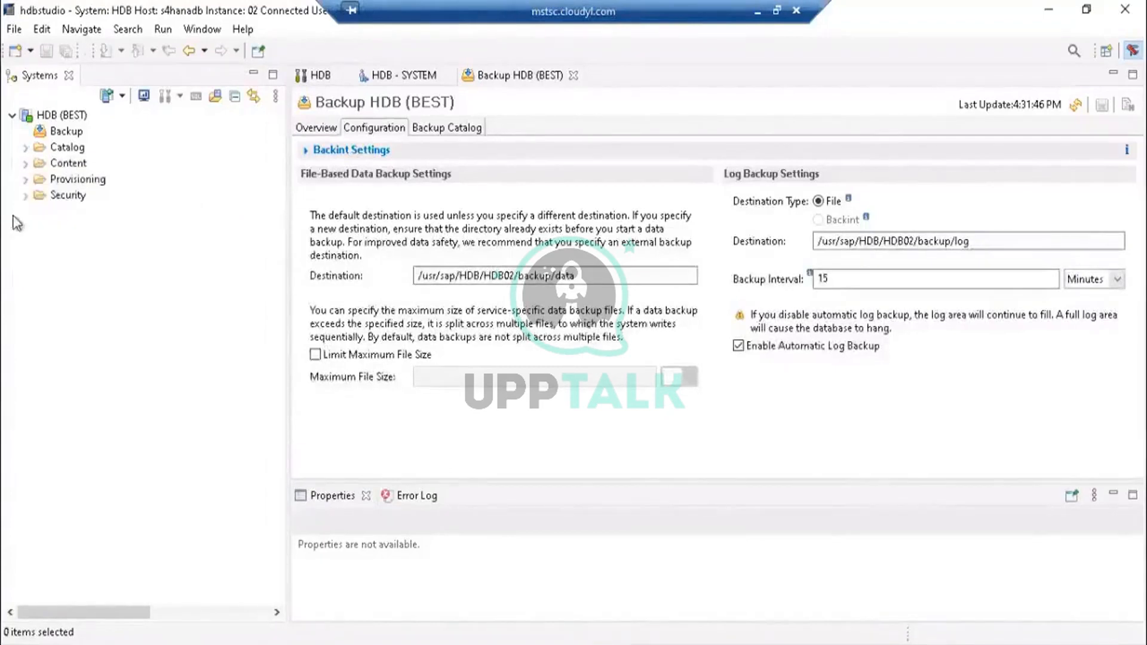
pyautogui.click(24, 197)
pyautogui.click(24, 199)
pyautogui.click(26, 198)
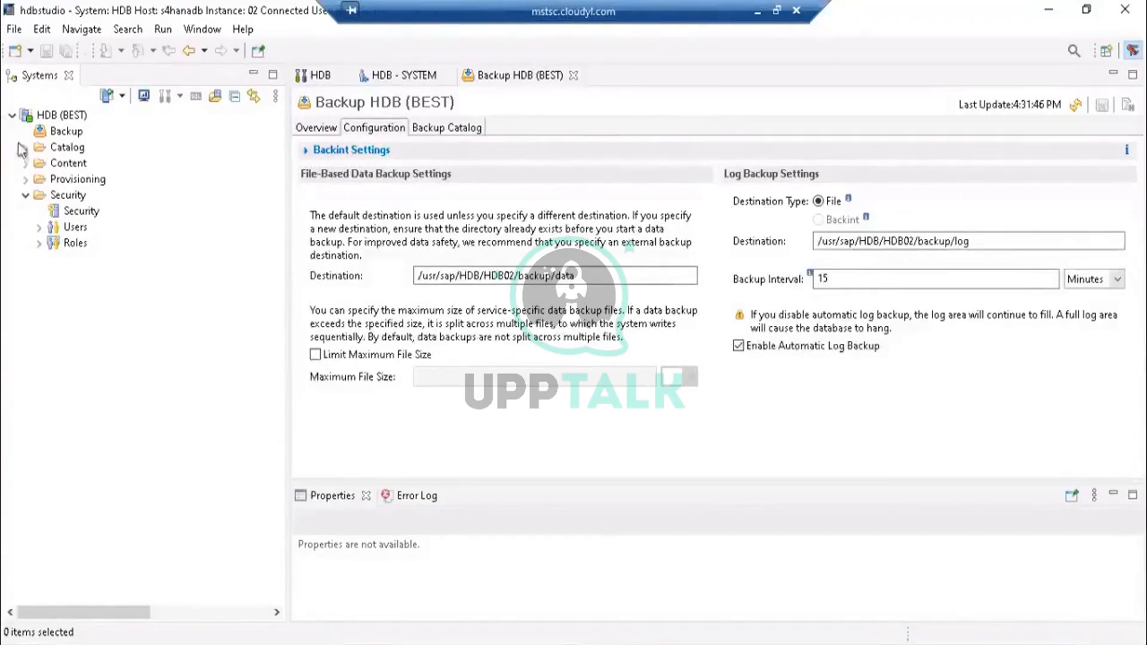
pyautogui.click(39, 227)
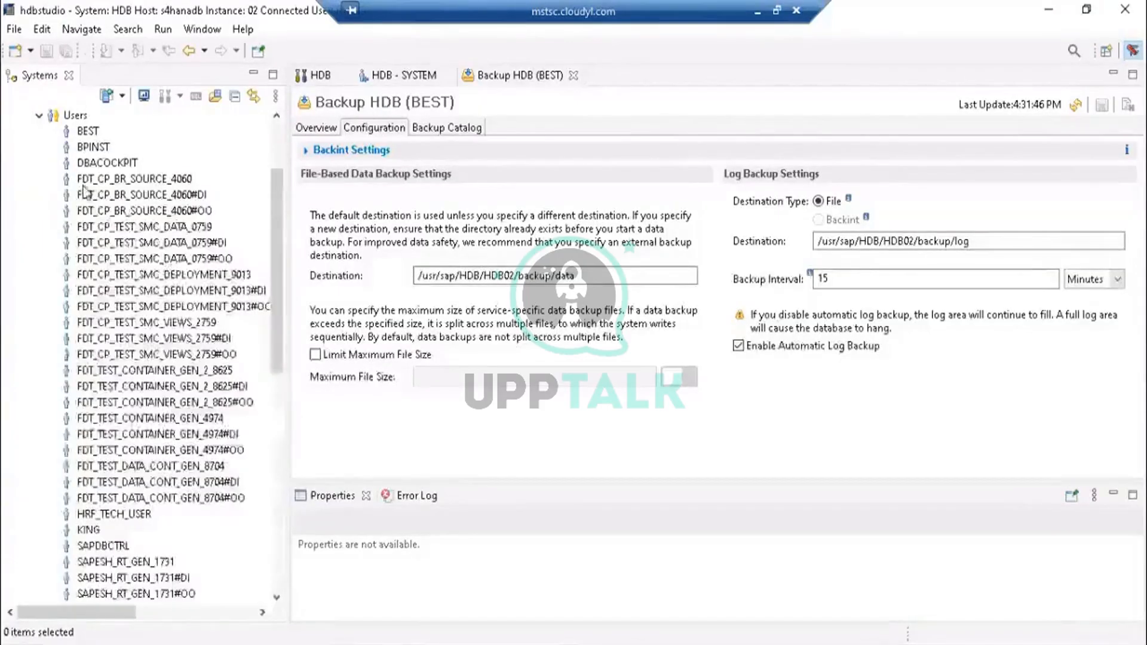
pyautogui.moveTo(275, 210); pyautogui.dragTo(275, 174)
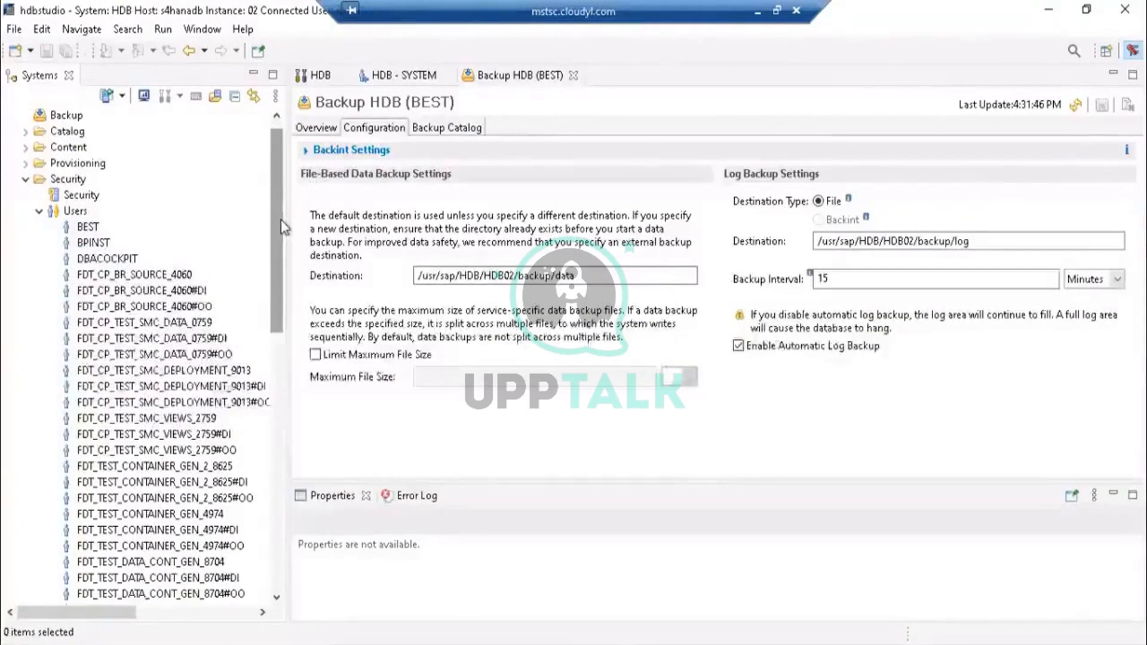
pyautogui.moveTo(281, 220); pyautogui.dragTo(278, 179)
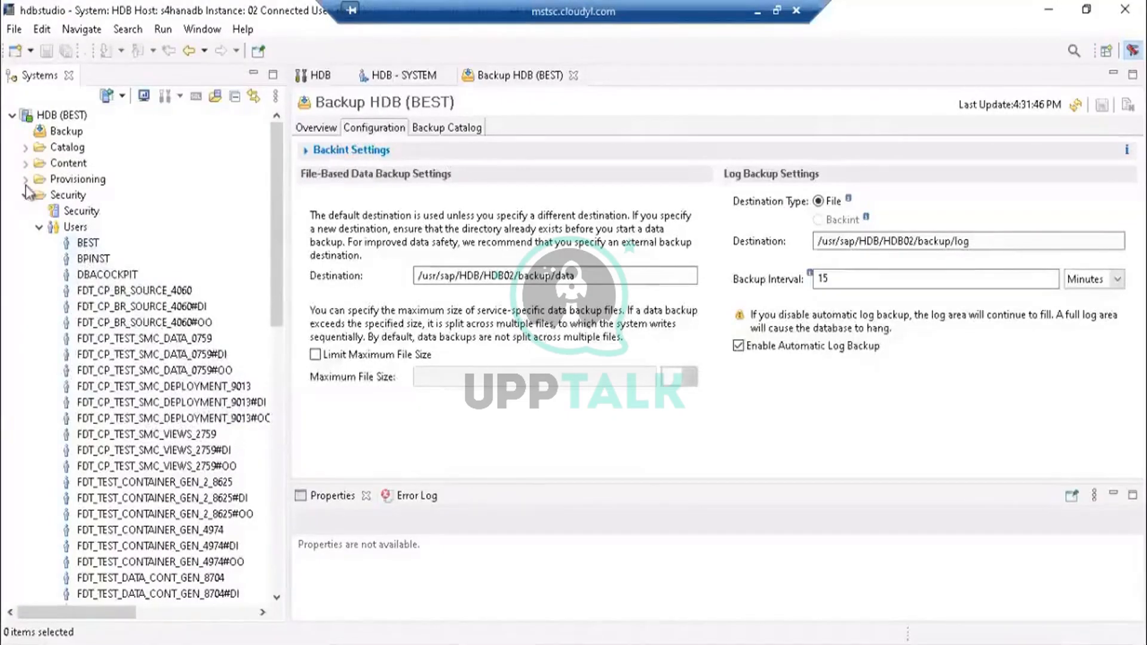
pyautogui.click(90, 247)
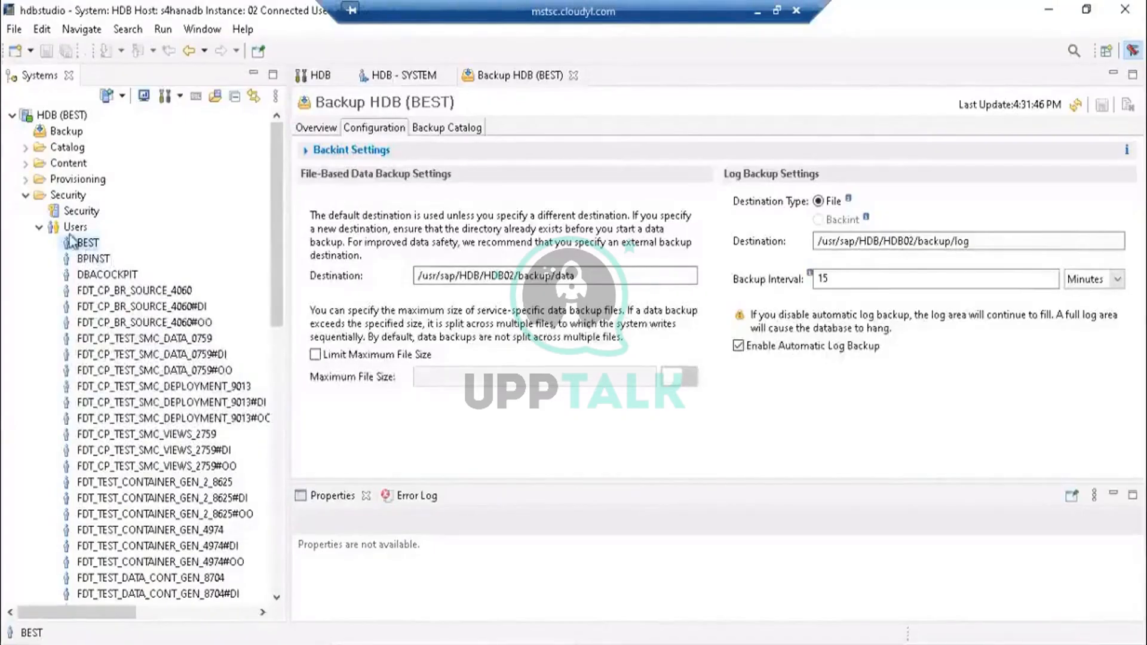
# - Expand the BEST schema in the Catalog and browse its object folders
pyautogui.click(25, 147)
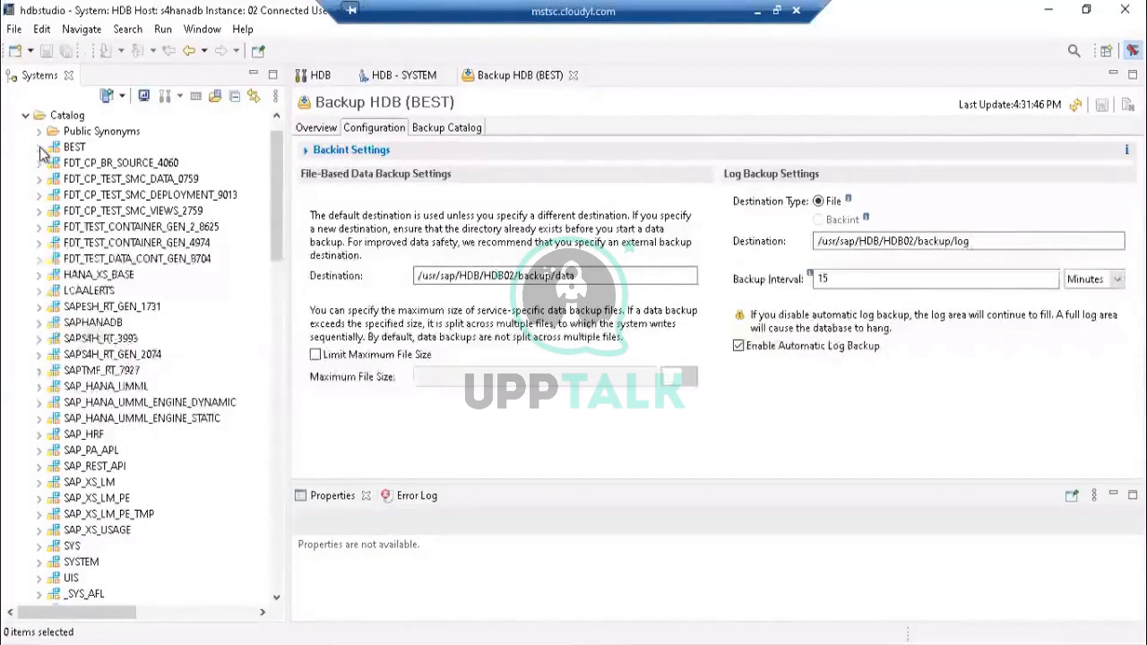
pyautogui.click(39, 147)
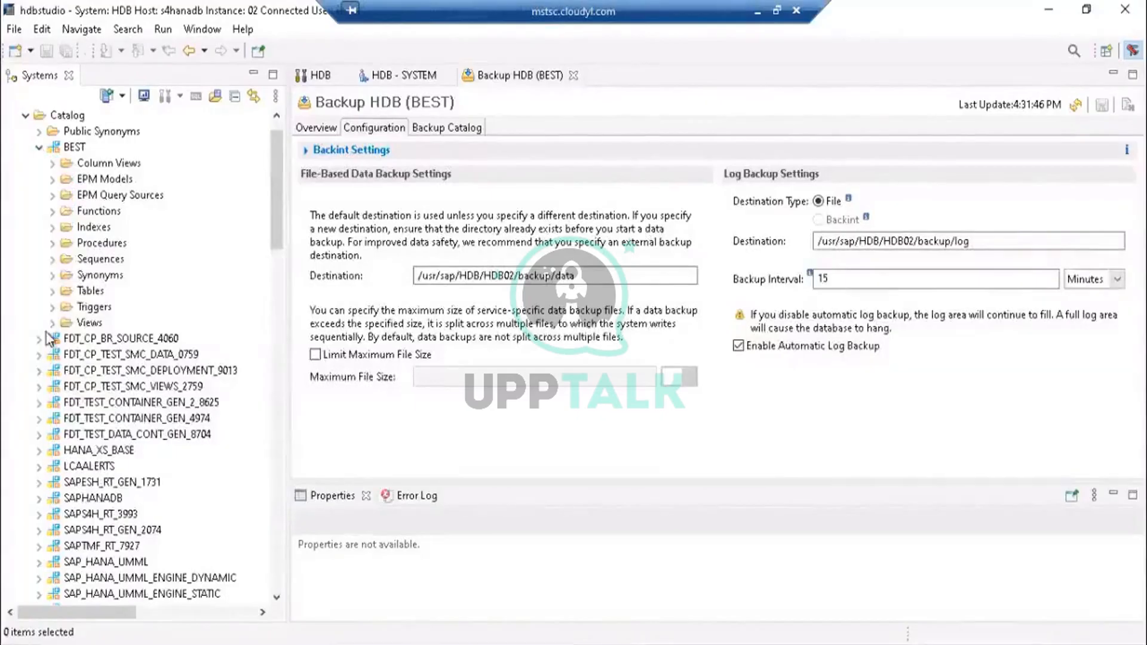
pyautogui.click(71, 153)
pyautogui.click(79, 178)
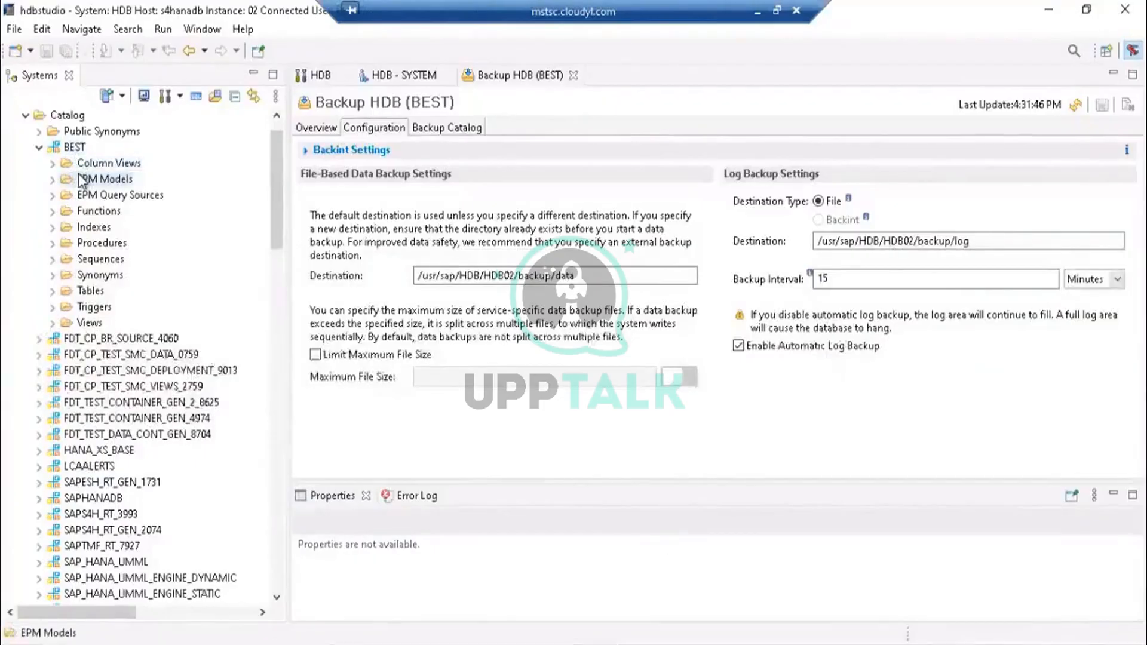
pyautogui.click(53, 292)
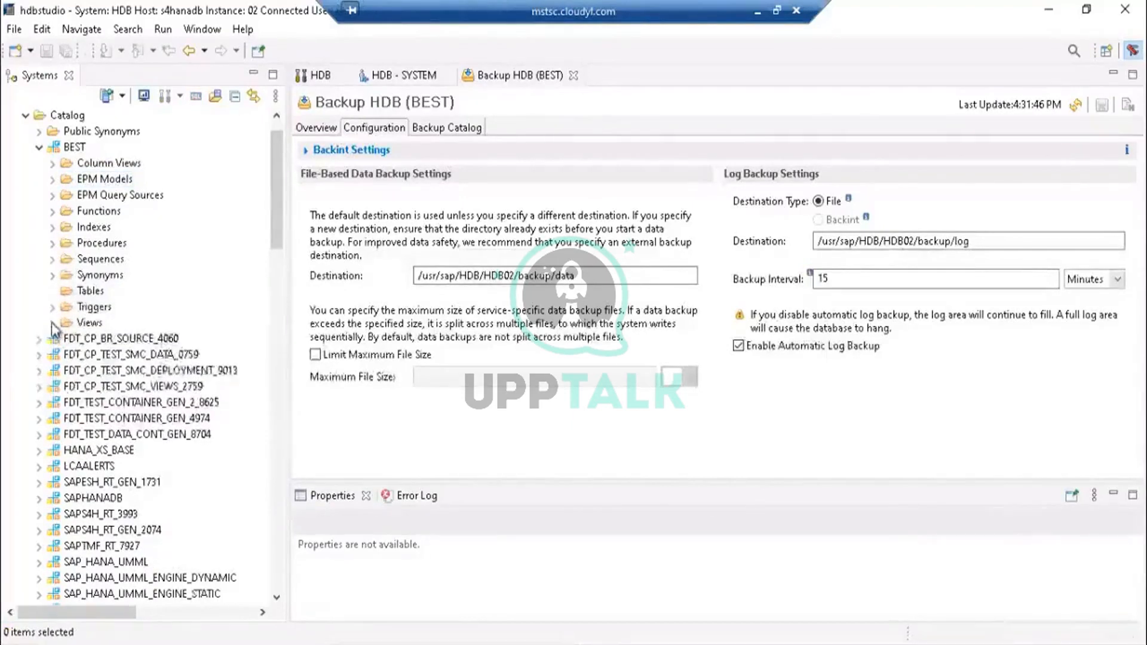
pyautogui.click(53, 323)
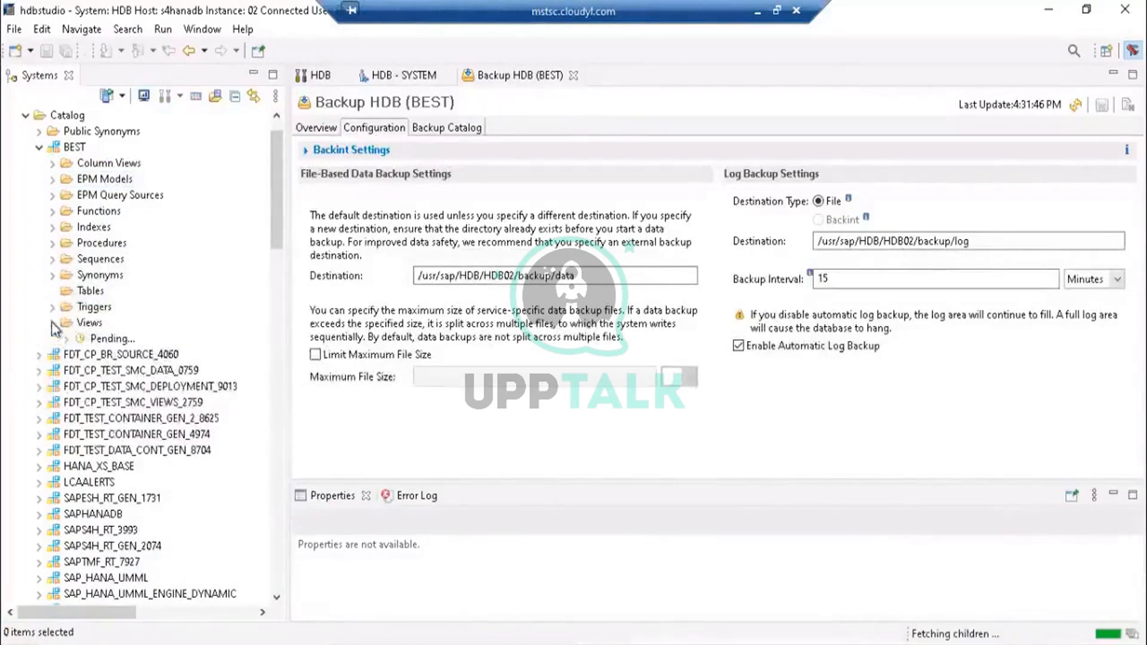
pyautogui.click(89, 323)
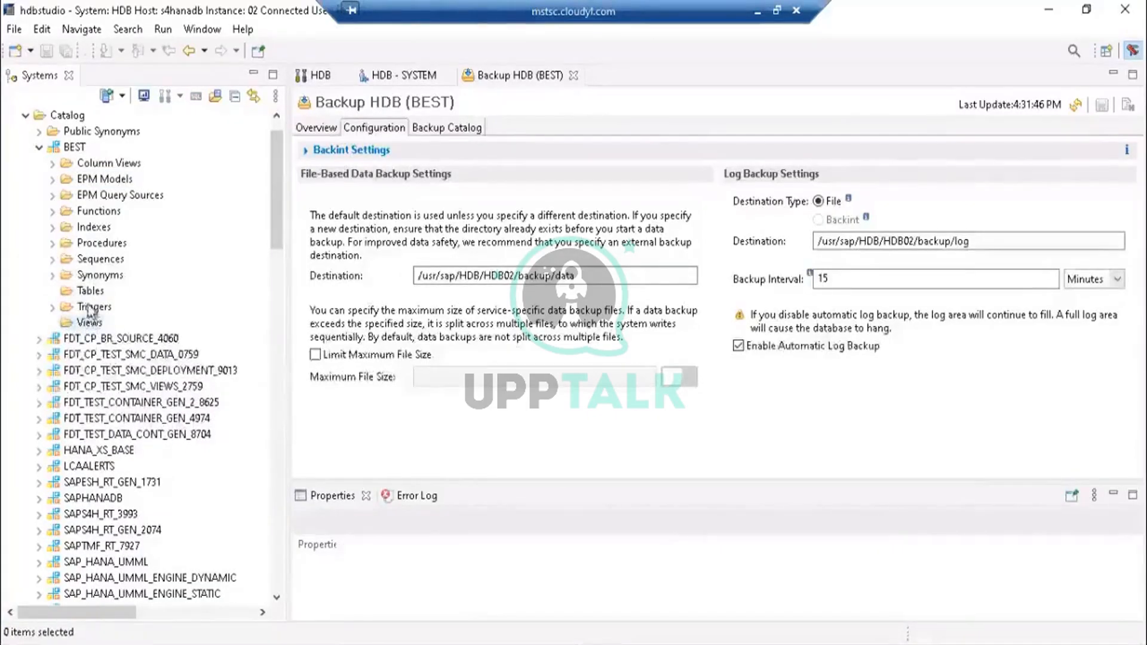
pyautogui.press('Up')
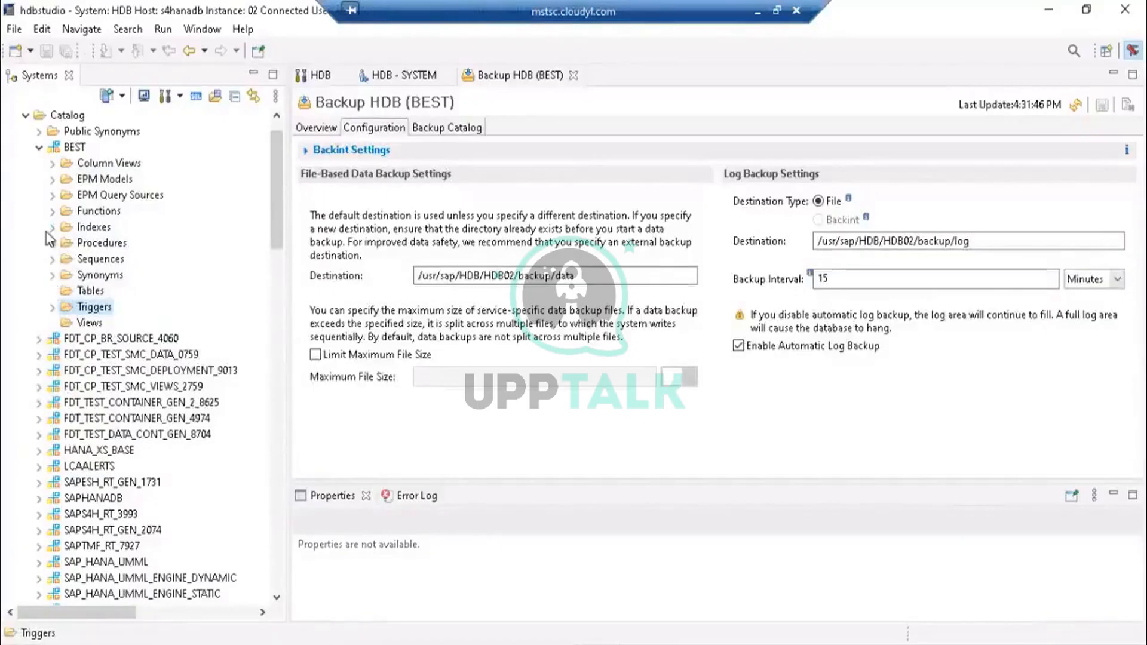
# - Open a new table definition from the BEST schema's Tables folder
pyautogui.click(90, 291)
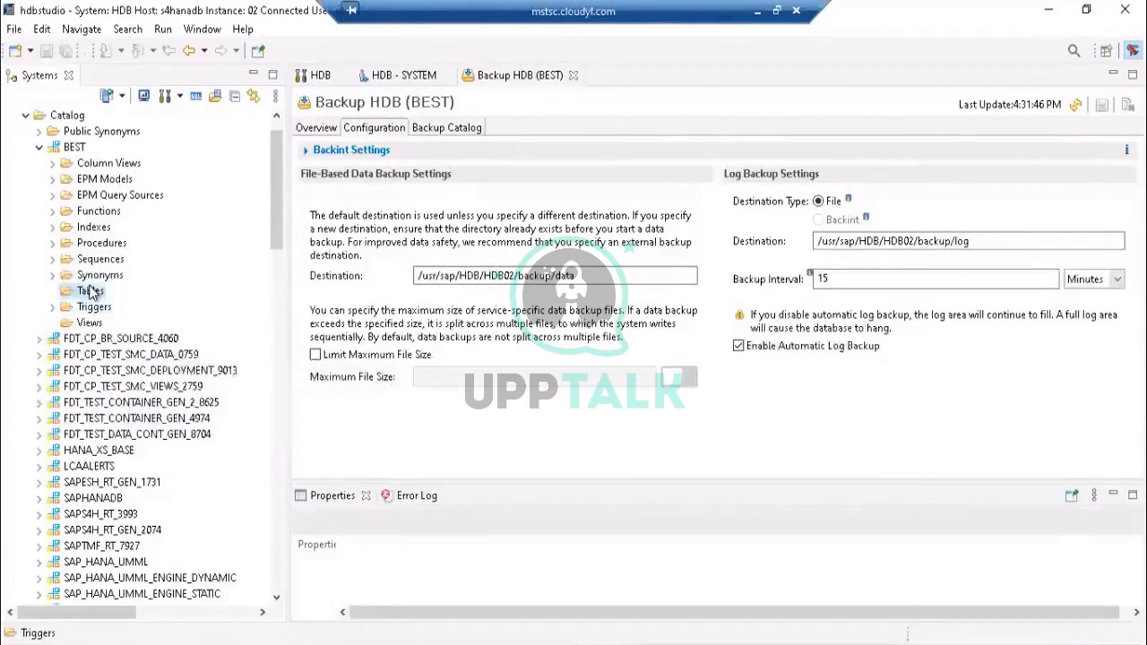
pyautogui.rightClick(91, 291)
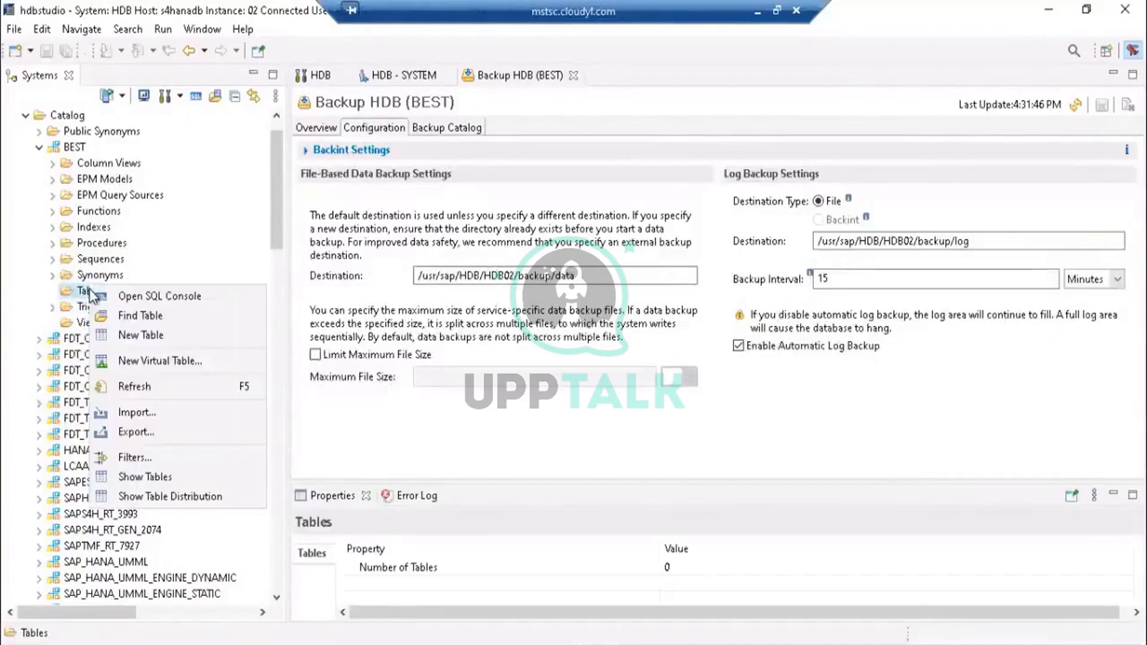
pyautogui.click(143, 334)
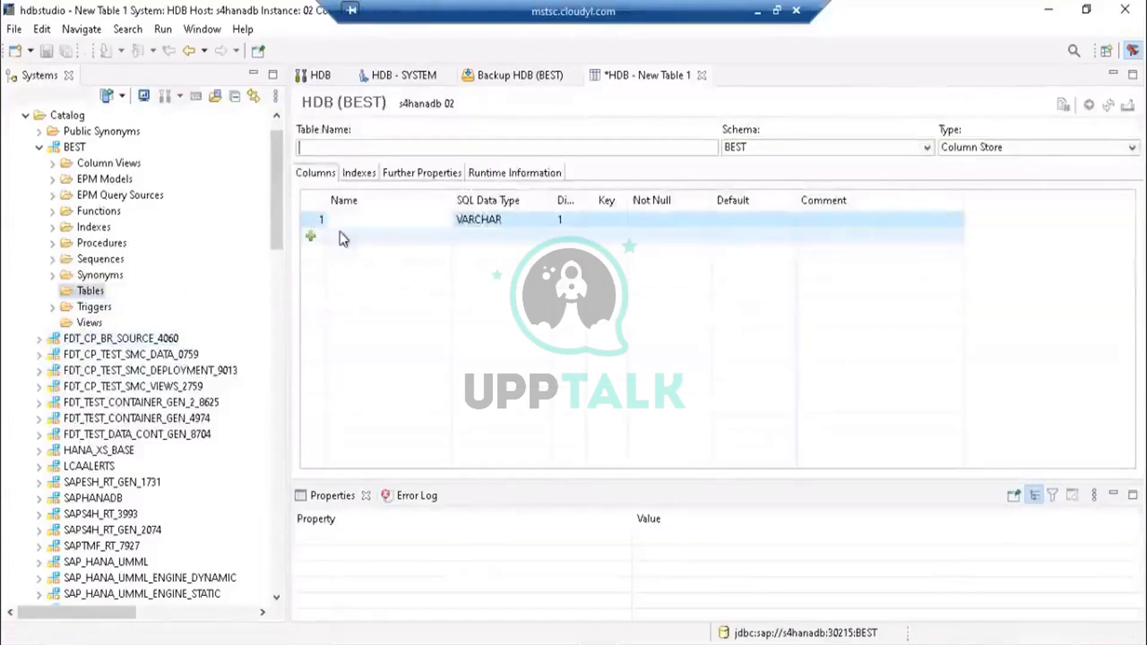
pyautogui.rightClick(85, 291)
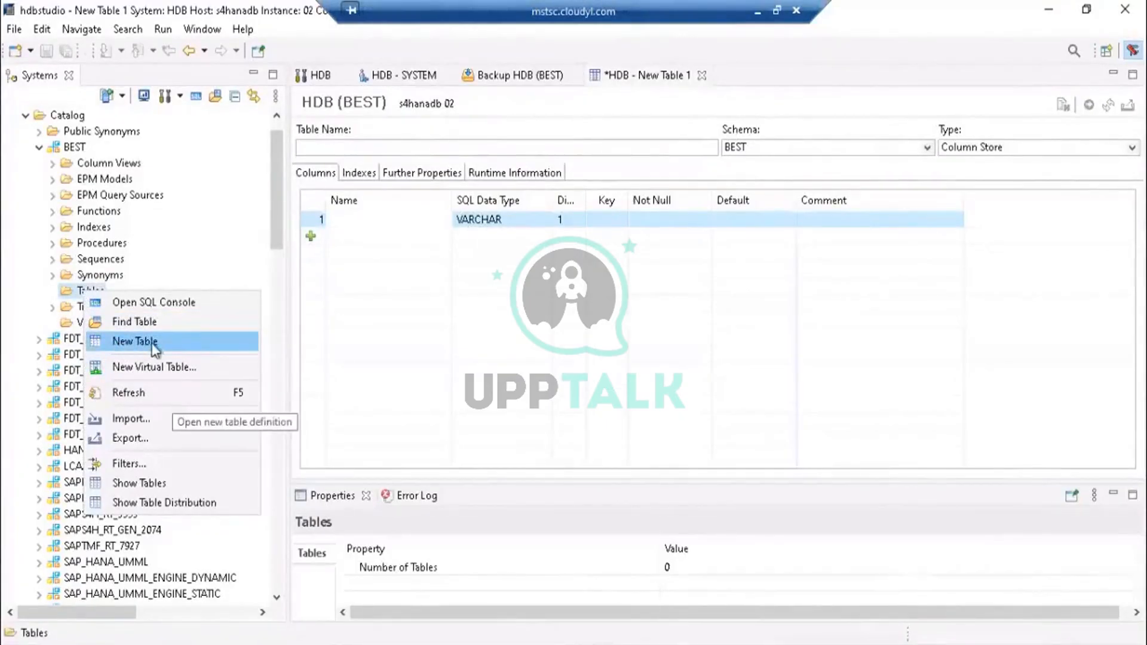
# - Enter TST as the name of the new table's first column, checking the table type options along the way
pyautogui.click(368, 216)
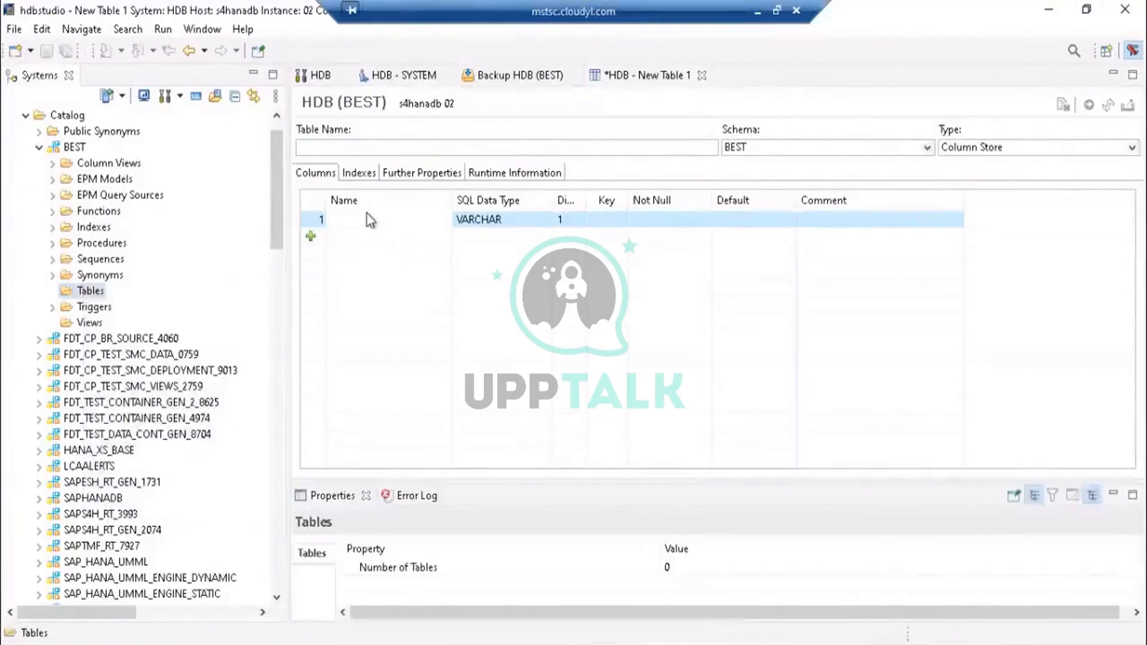
pyautogui.click(367, 217)
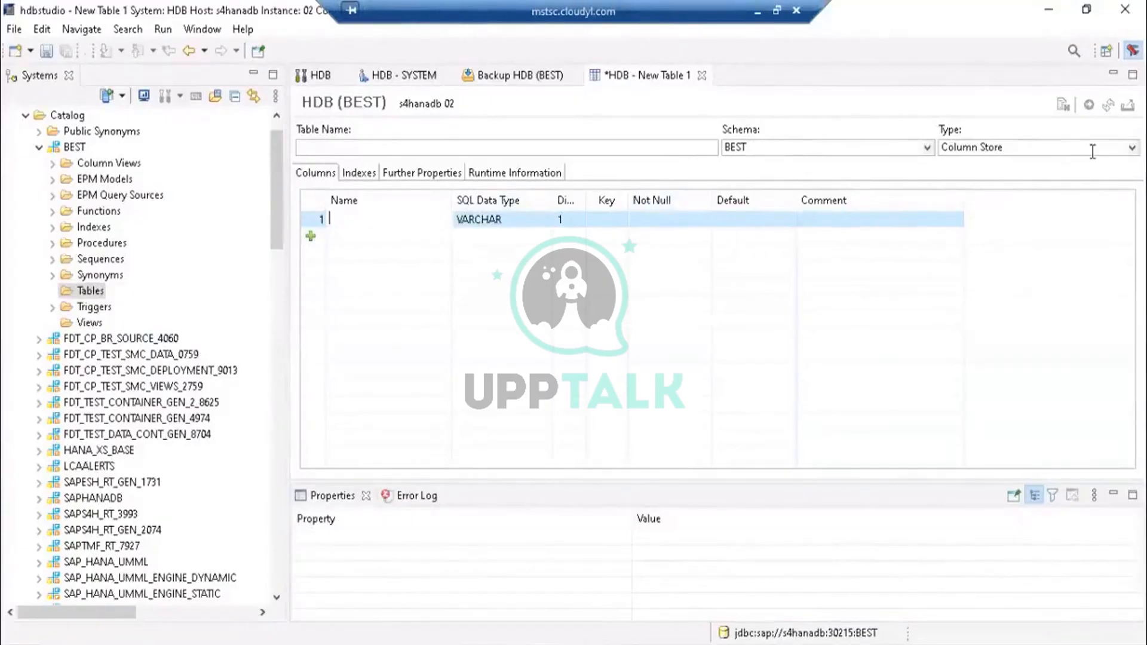
pyautogui.click(1132, 149)
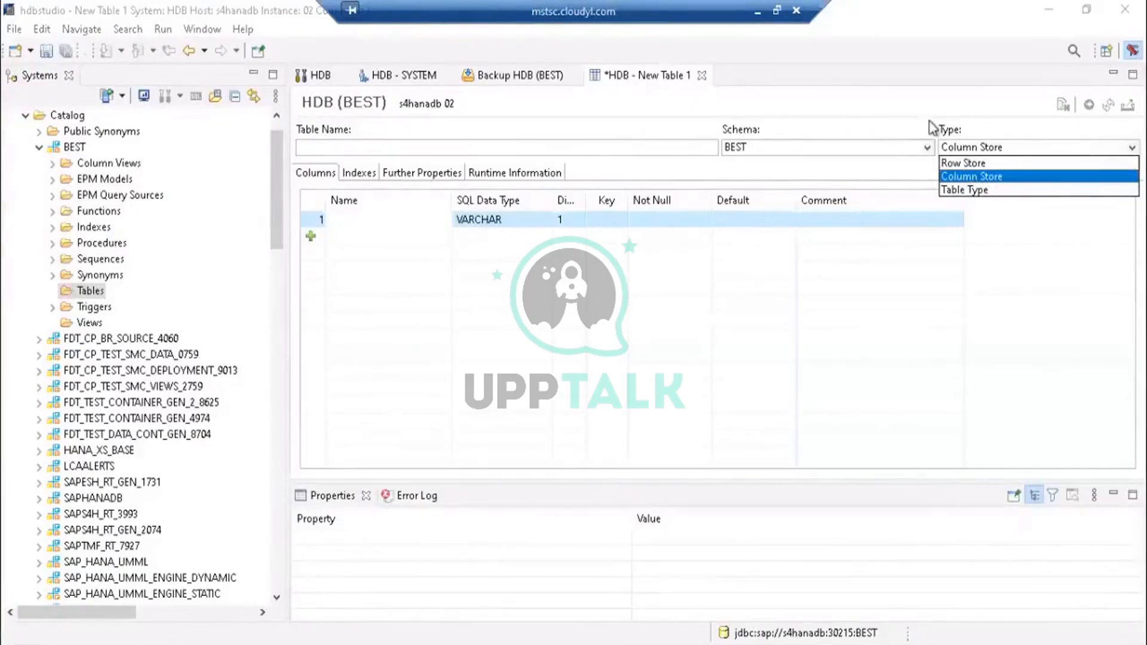
pyautogui.click(954, 112)
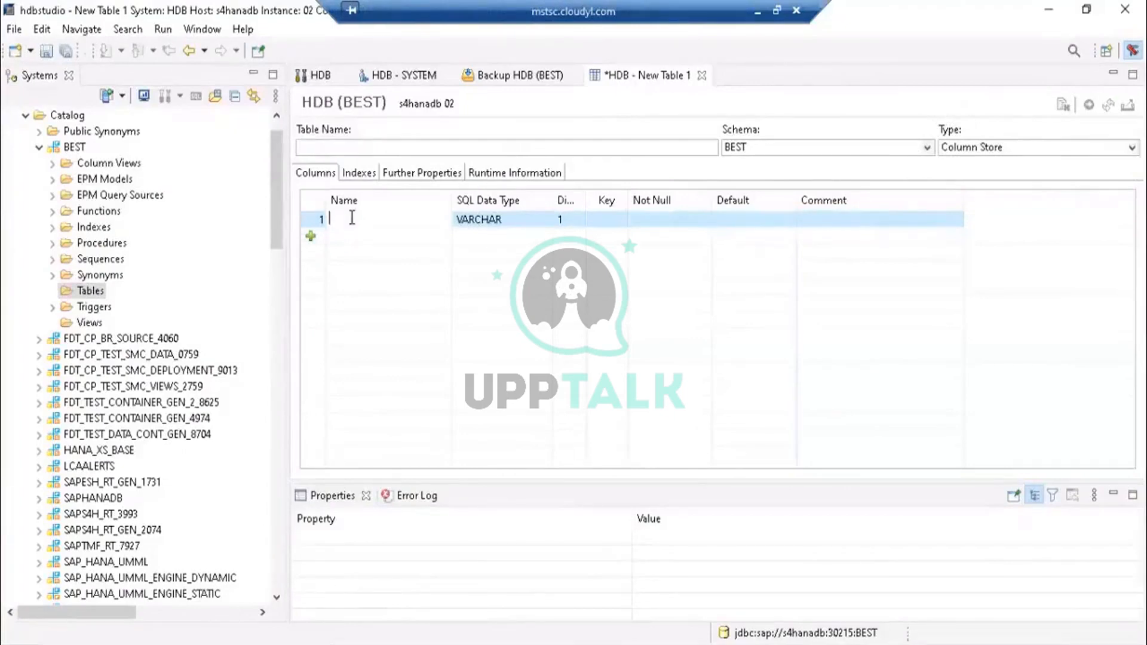
pyautogui.write('TST')
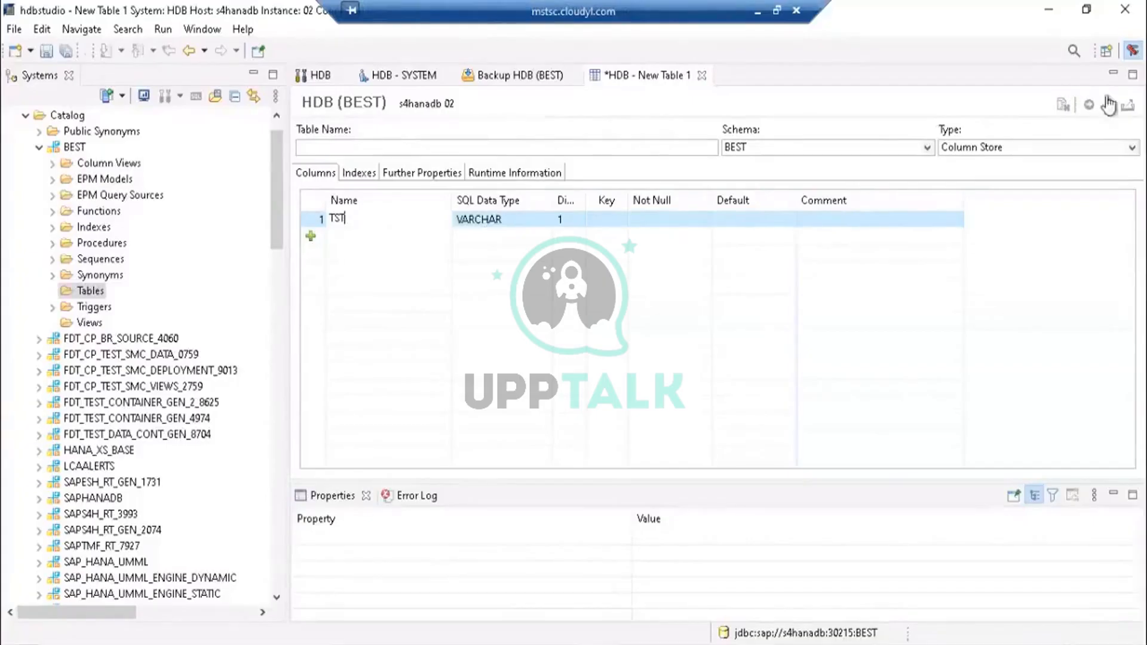
# - Mark the TST column as Not Null and as a primary key
pyautogui.click(638, 221)
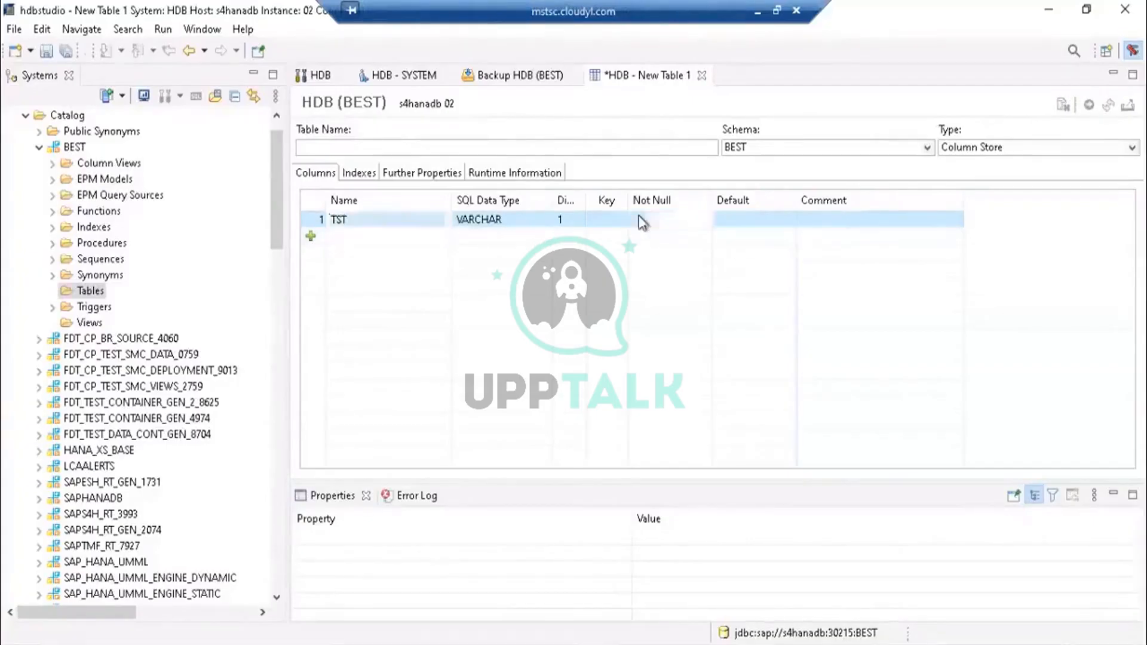
pyautogui.click(369, 219)
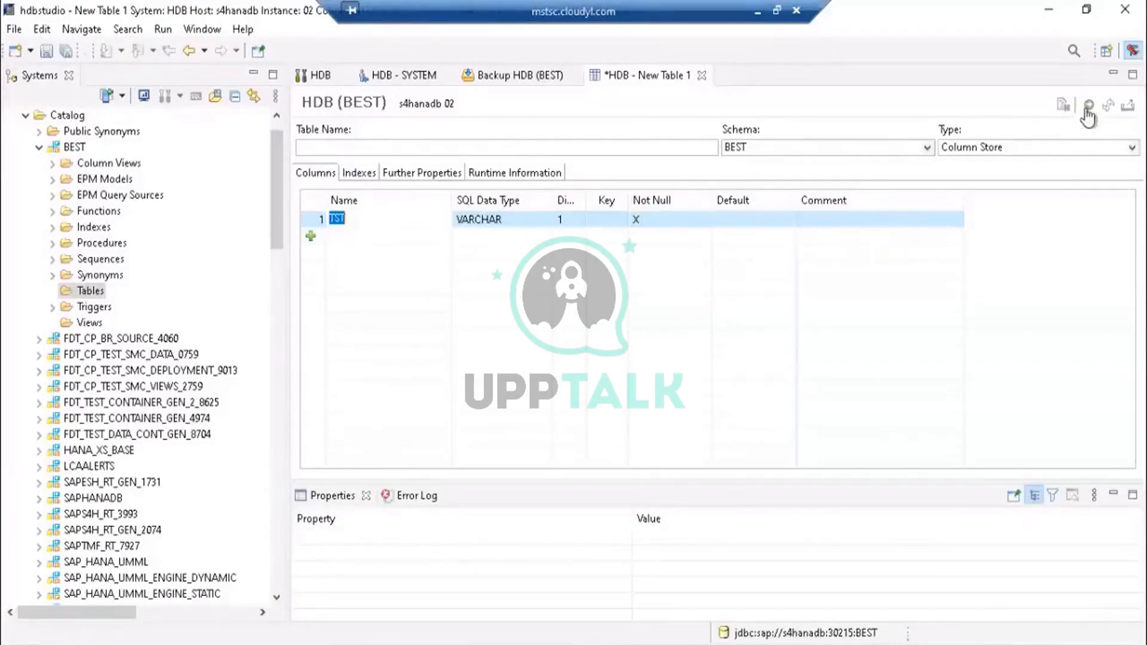
pyautogui.click(565, 278)
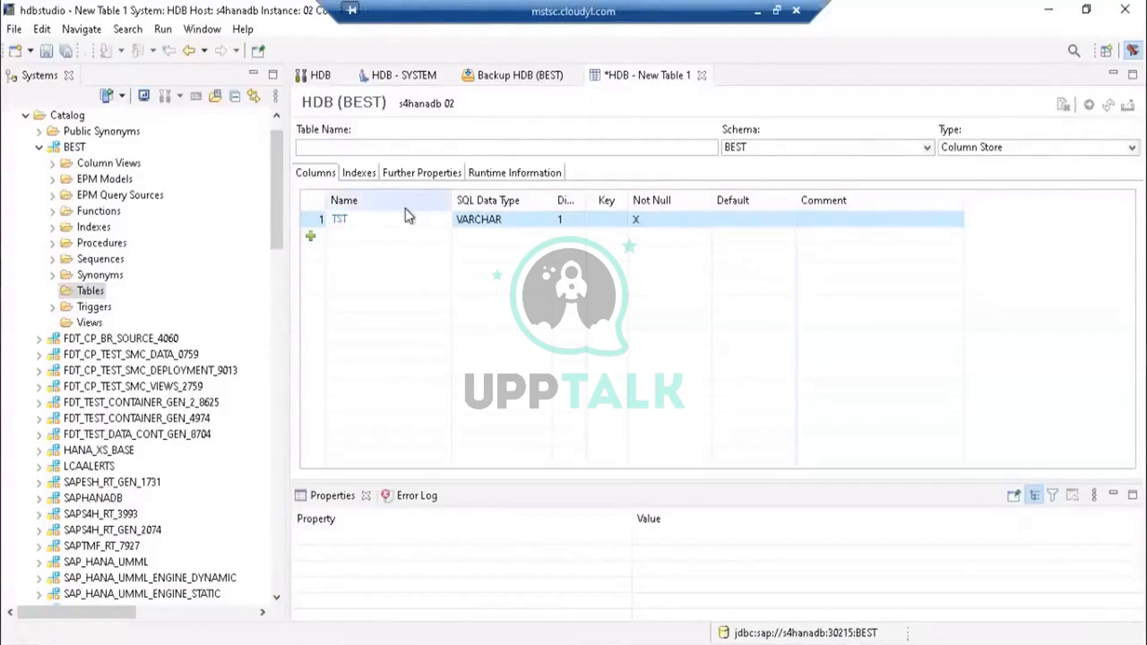
pyautogui.click(475, 220)
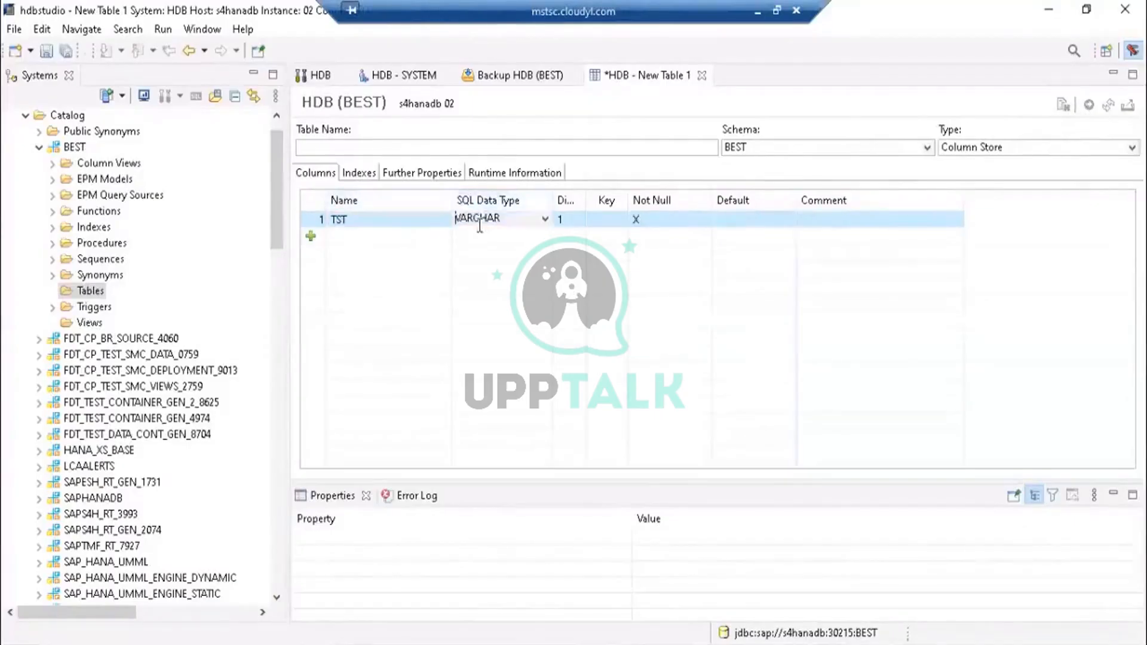
pyautogui.click(609, 221)
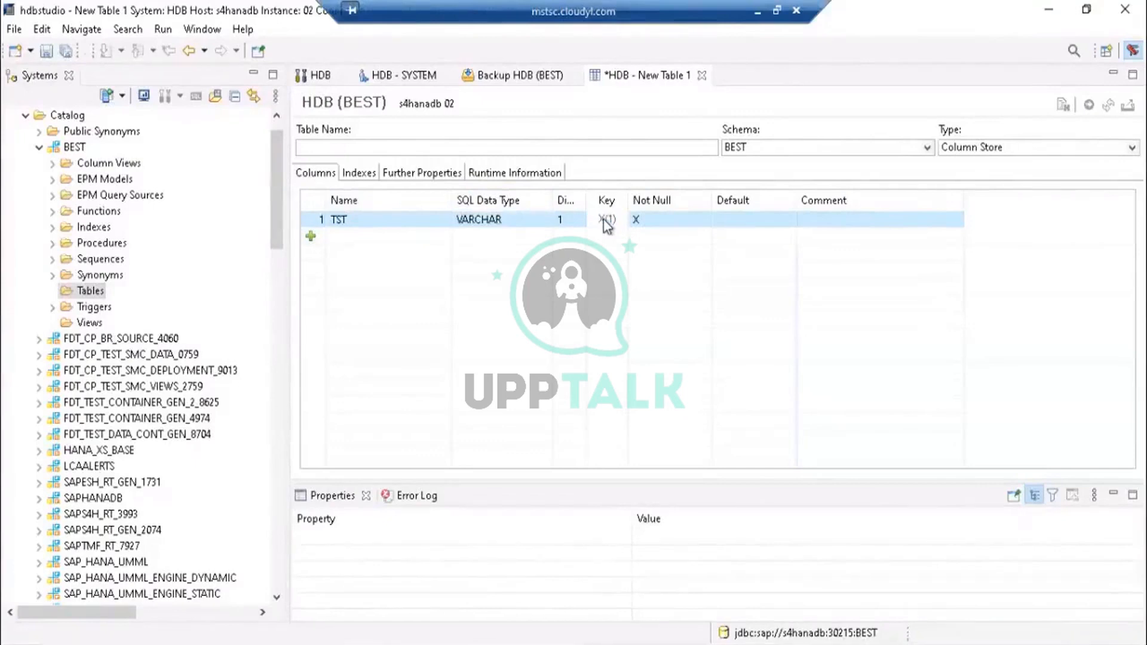
pyautogui.click(648, 222)
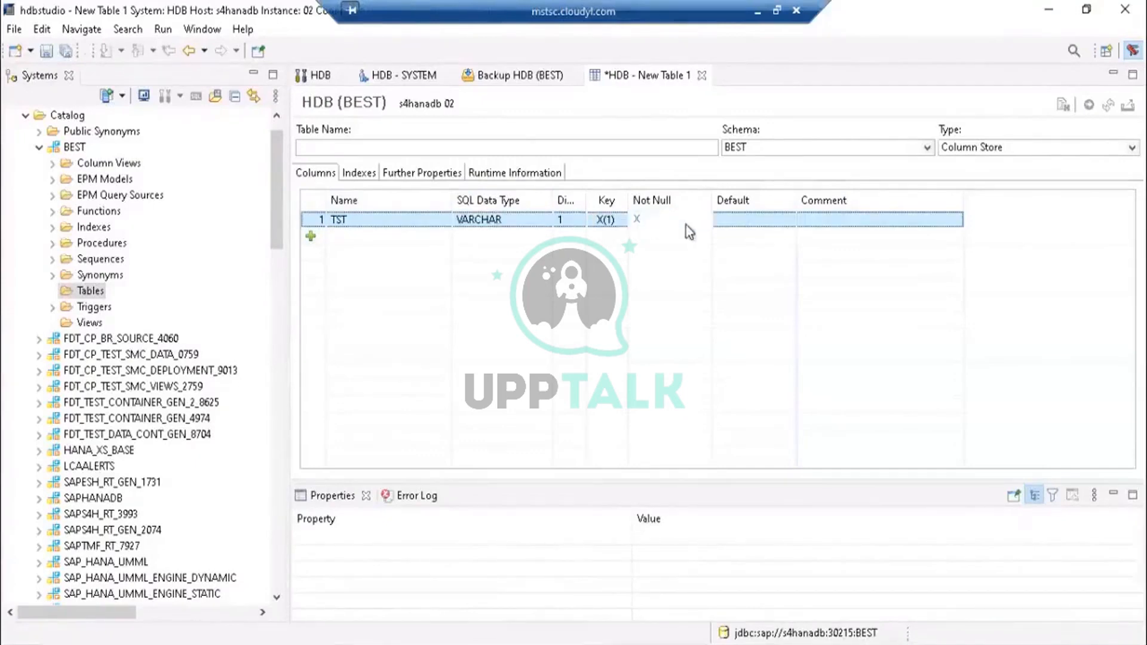
pyautogui.click(771, 222)
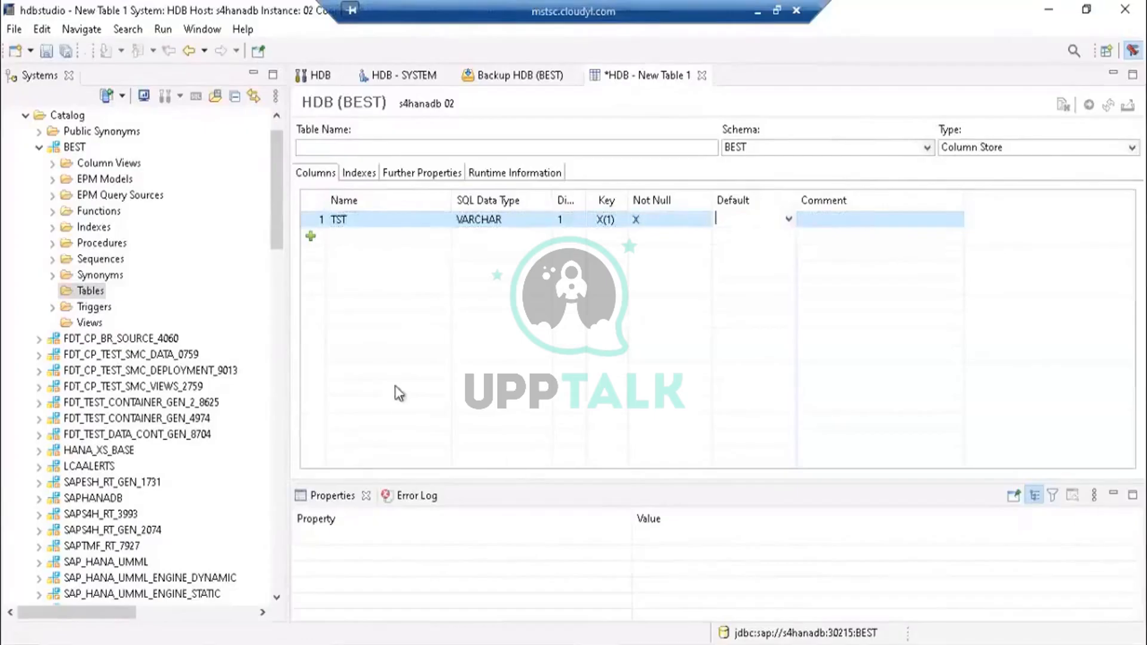
# - Add a second column named BST to the table
pyautogui.click(348, 239)
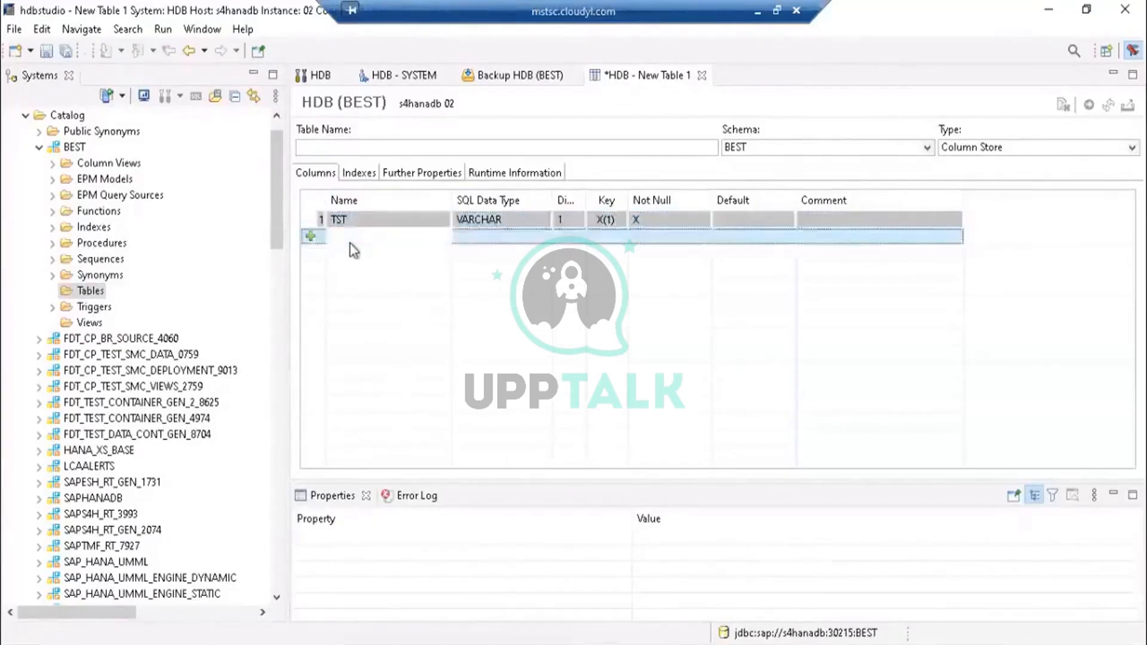
pyautogui.click(381, 220)
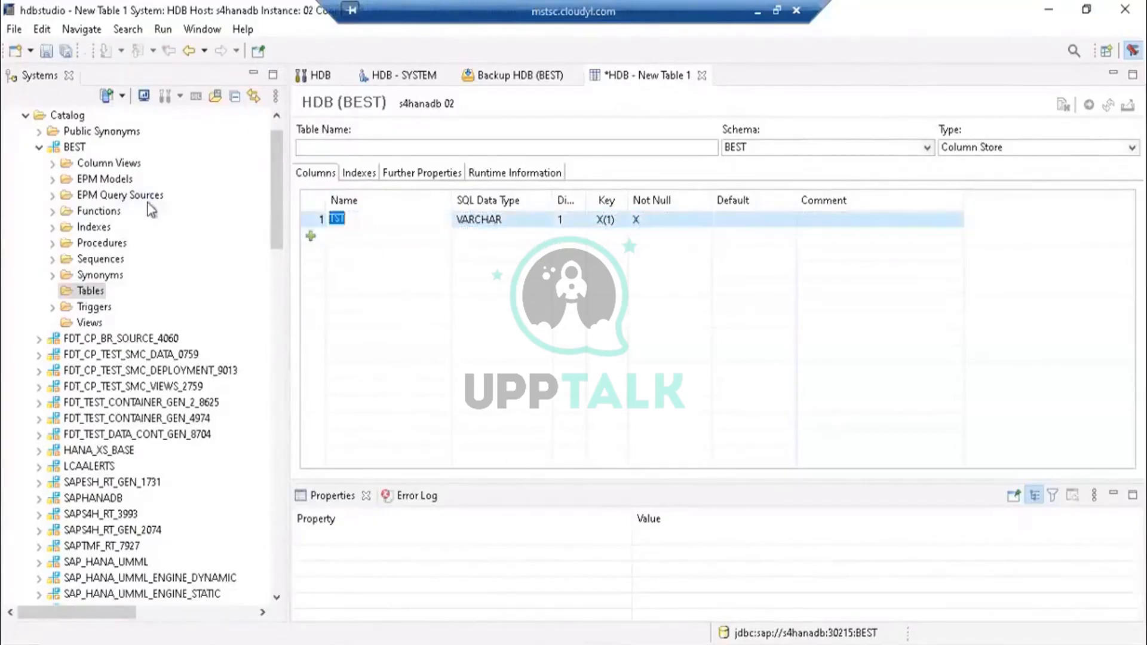
pyautogui.click(278, 127)
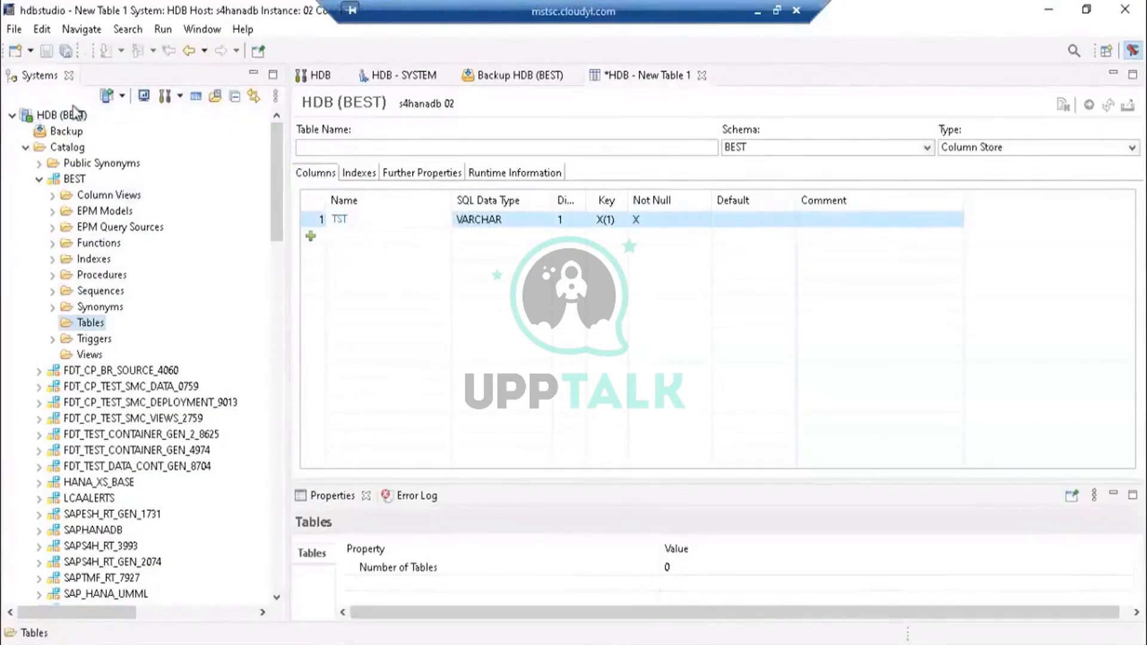
pyautogui.moveTo(77, 115)
pyautogui.click(311, 236)
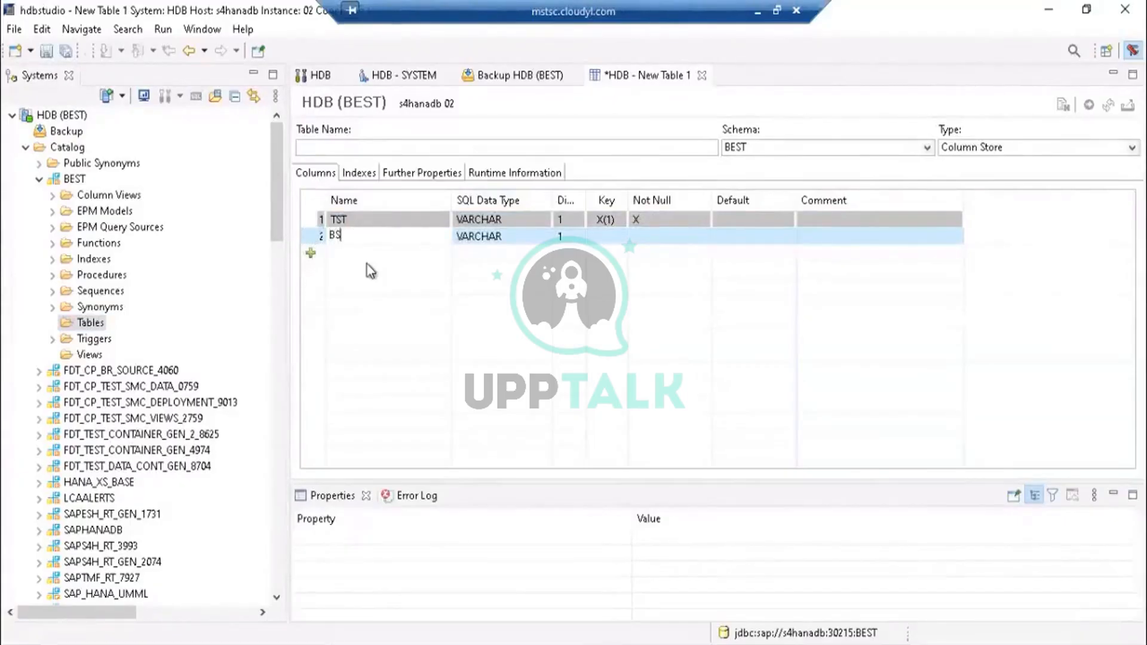
pyautogui.press('Return')
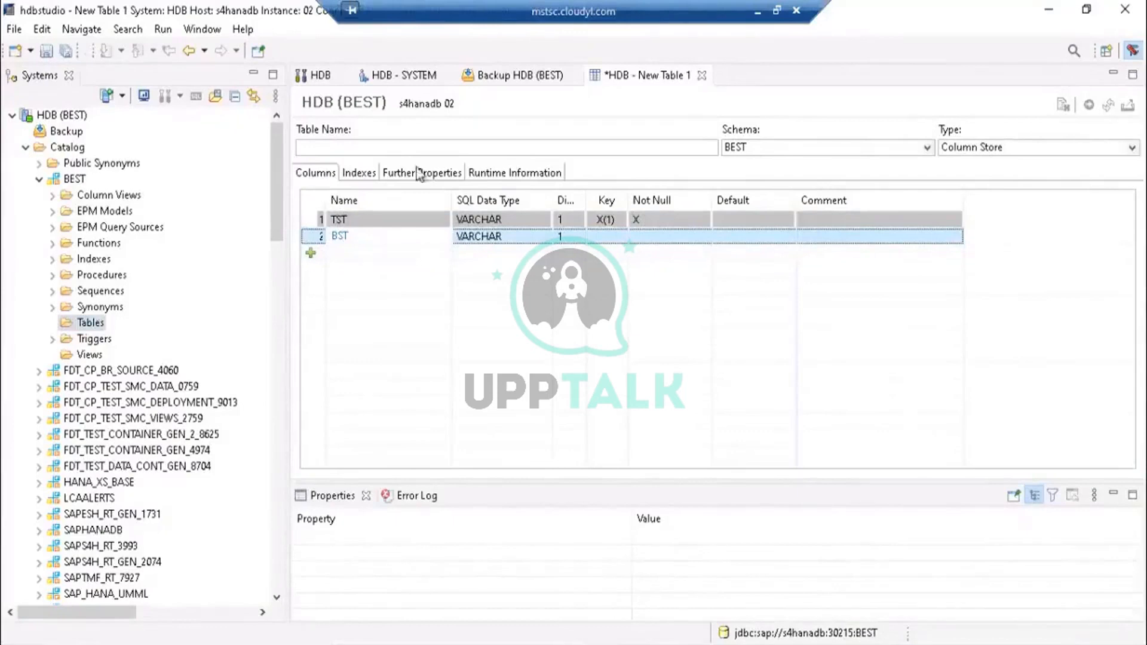
# - Browse the Indexes, Further Properties and Runtime Information tabs of the table definition, returning to Columns
pyautogui.click(361, 174)
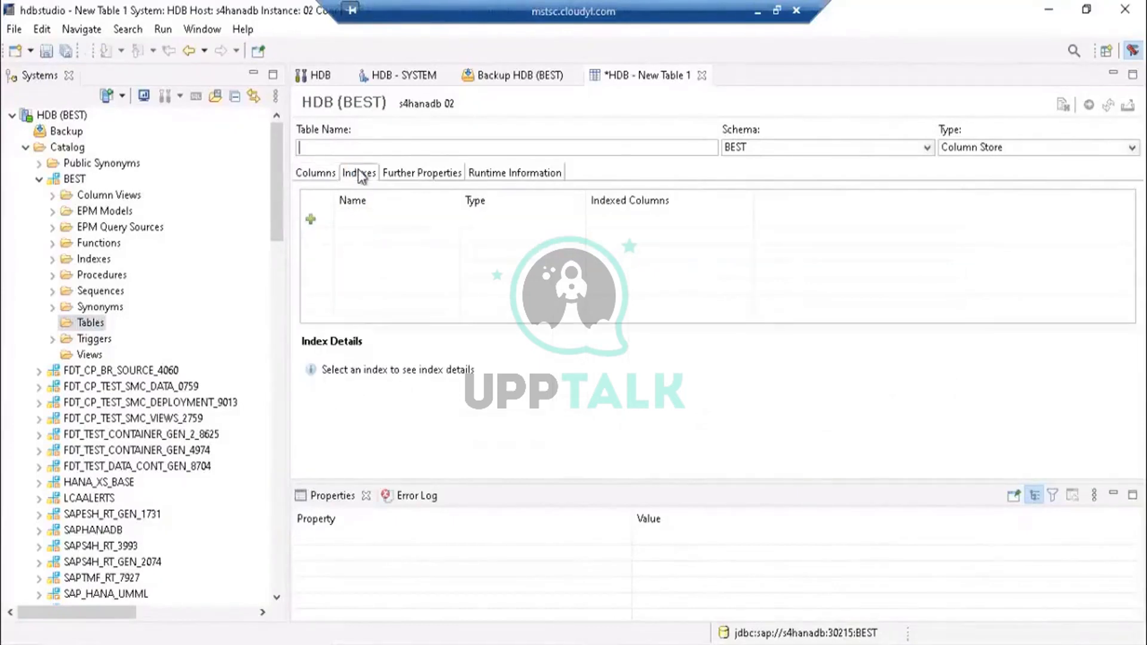
pyautogui.click(416, 175)
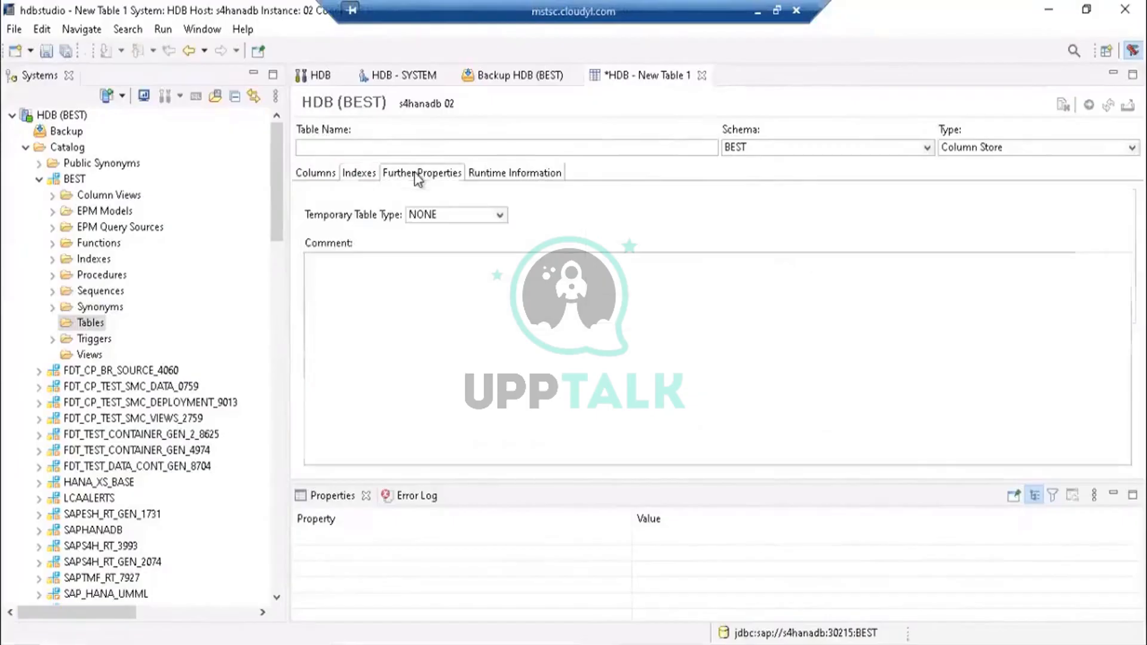
pyautogui.click(511, 174)
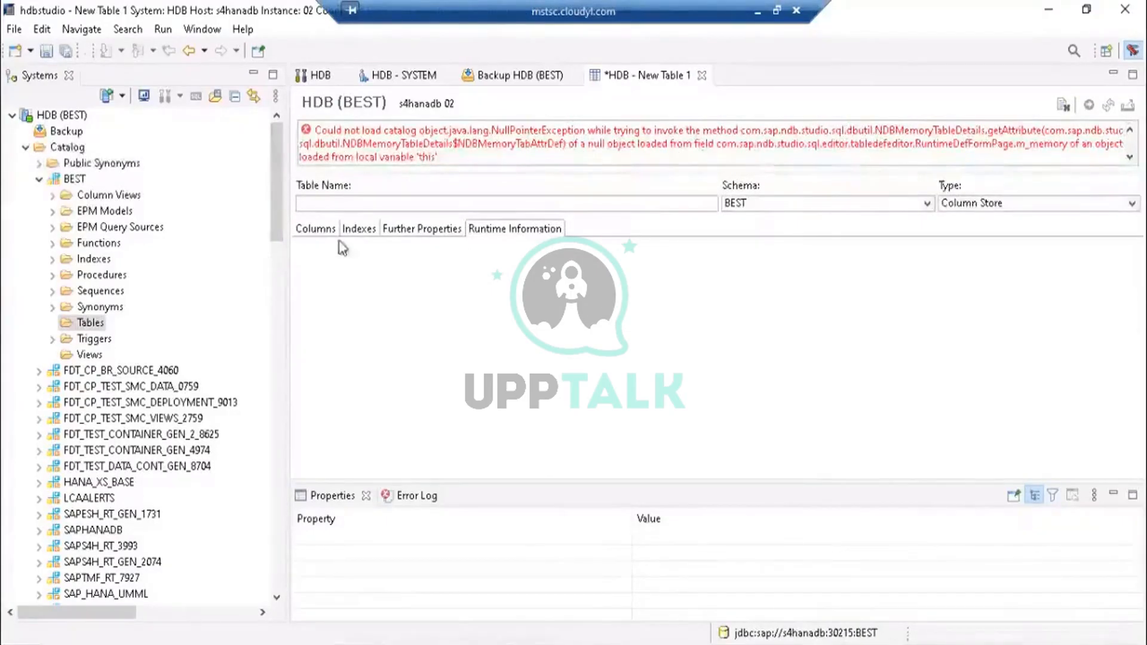
pyautogui.click(416, 233)
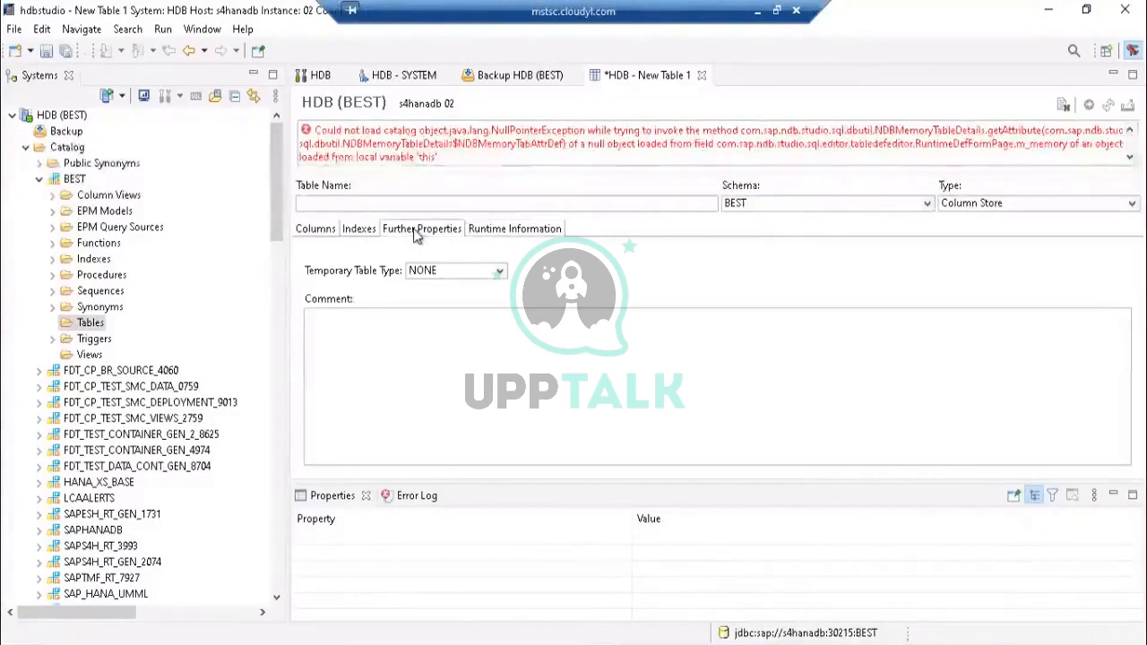
pyautogui.click(360, 233)
pyautogui.click(318, 233)
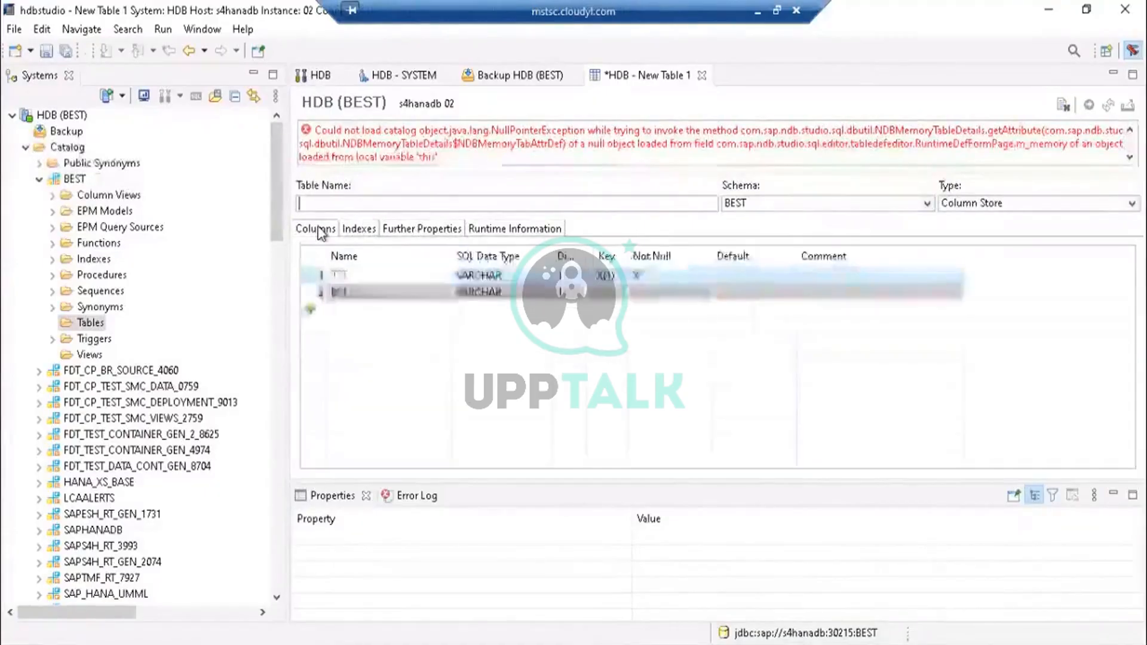
pyautogui.click(1064, 111)
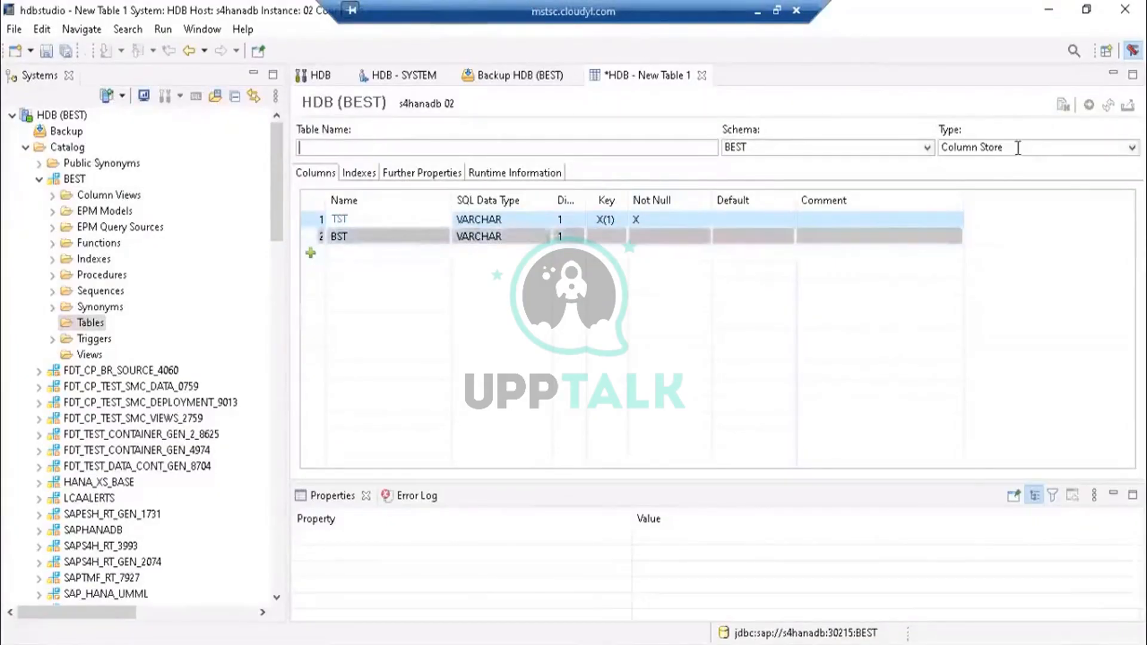
# - Change the table type to Row Store
pyautogui.click(1131, 148)
pyautogui.click(1132, 149)
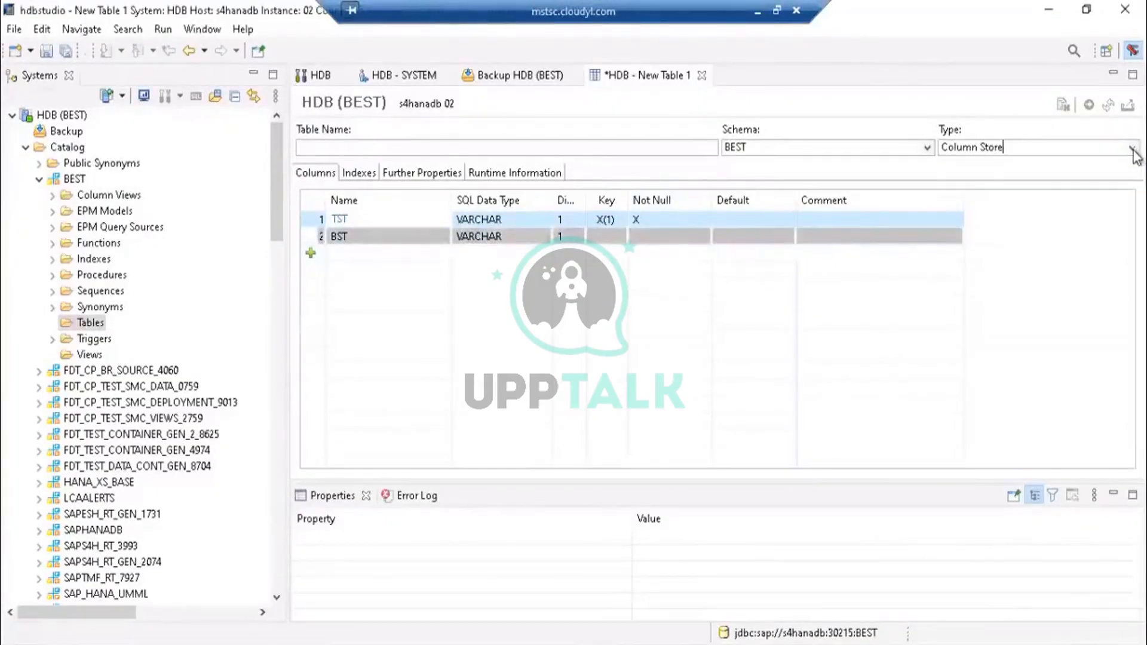
pyautogui.click(1133, 149)
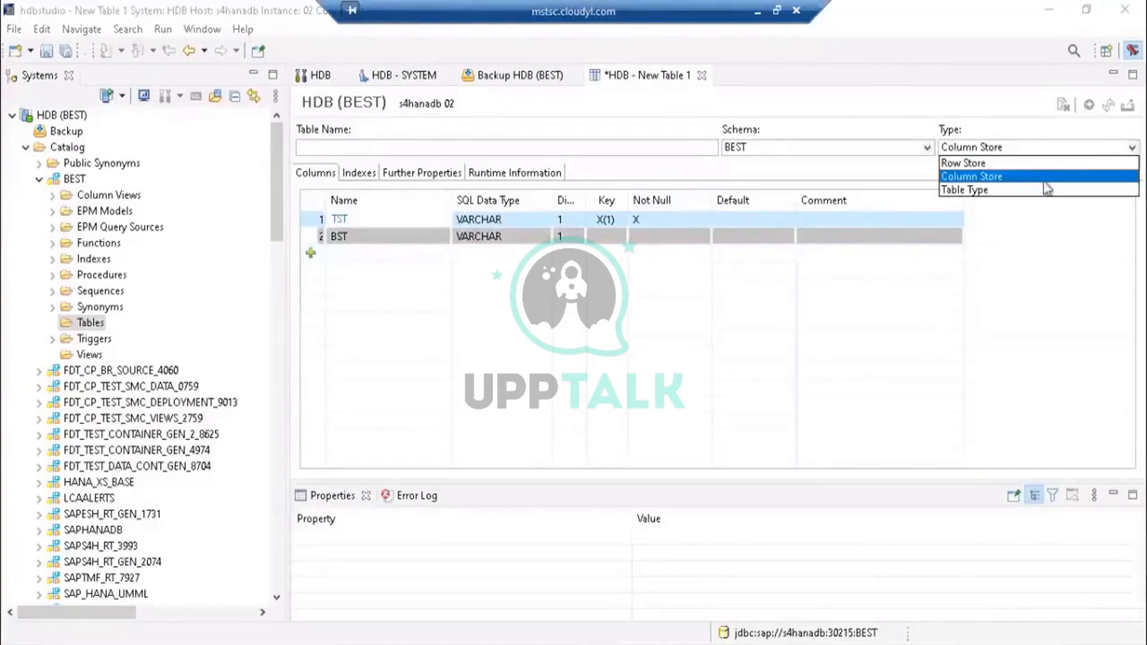
pyautogui.click(986, 163)
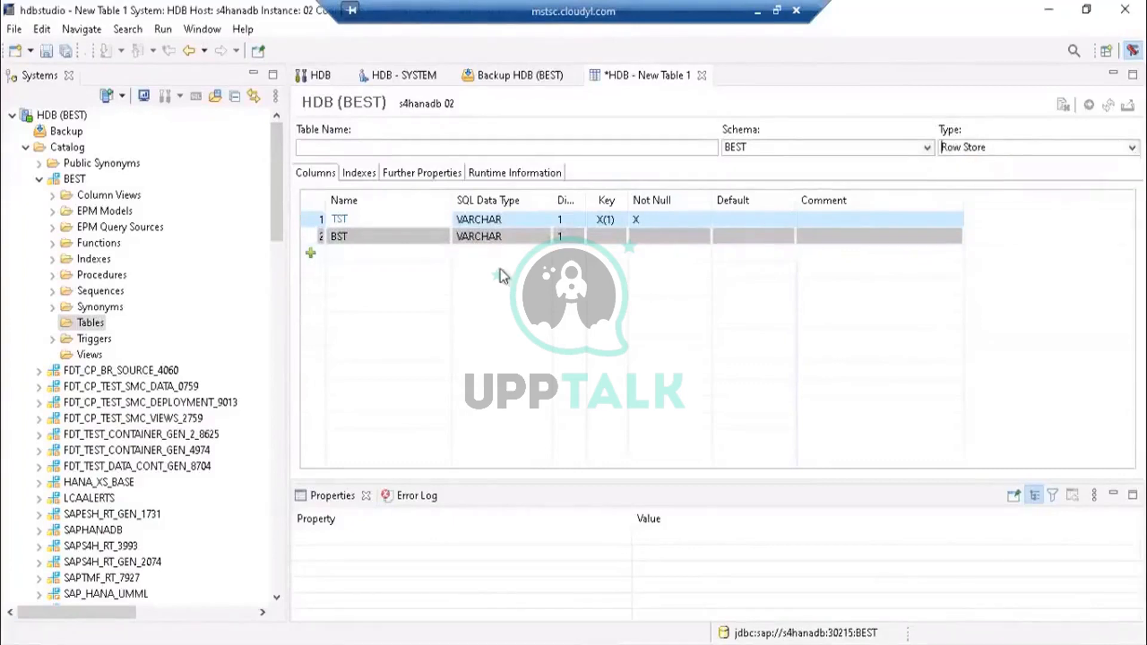
# - Browse the SQL data type options for the TST column and clear its key flag
pyautogui.doubleClick(360, 217)
pyautogui.click(524, 235)
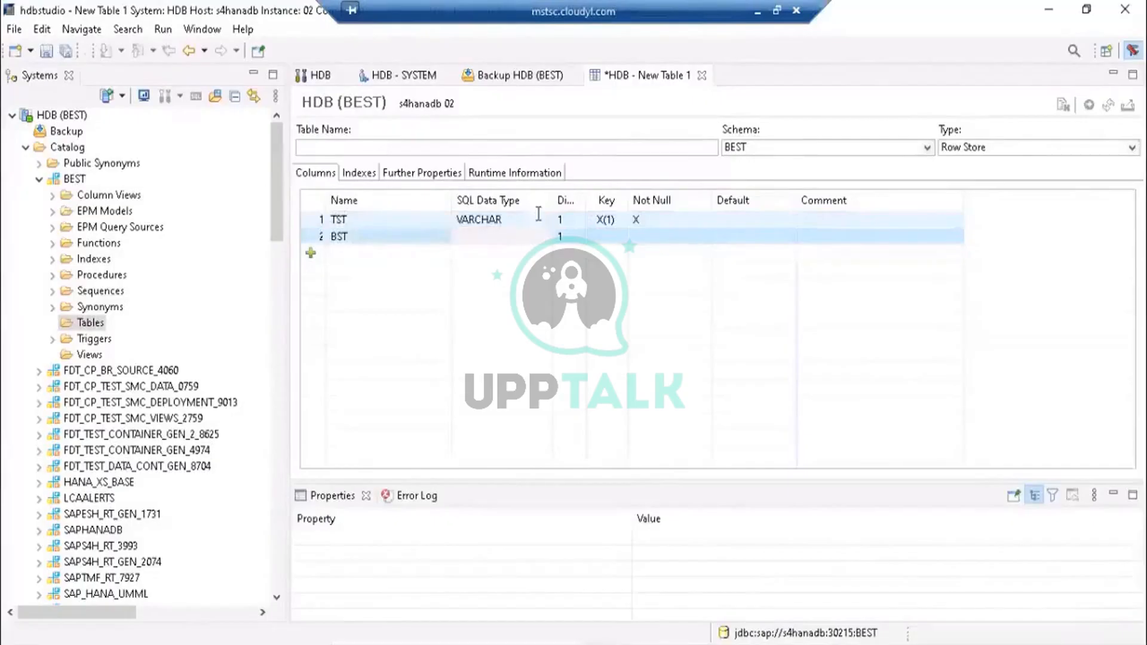
pyautogui.click(540, 220)
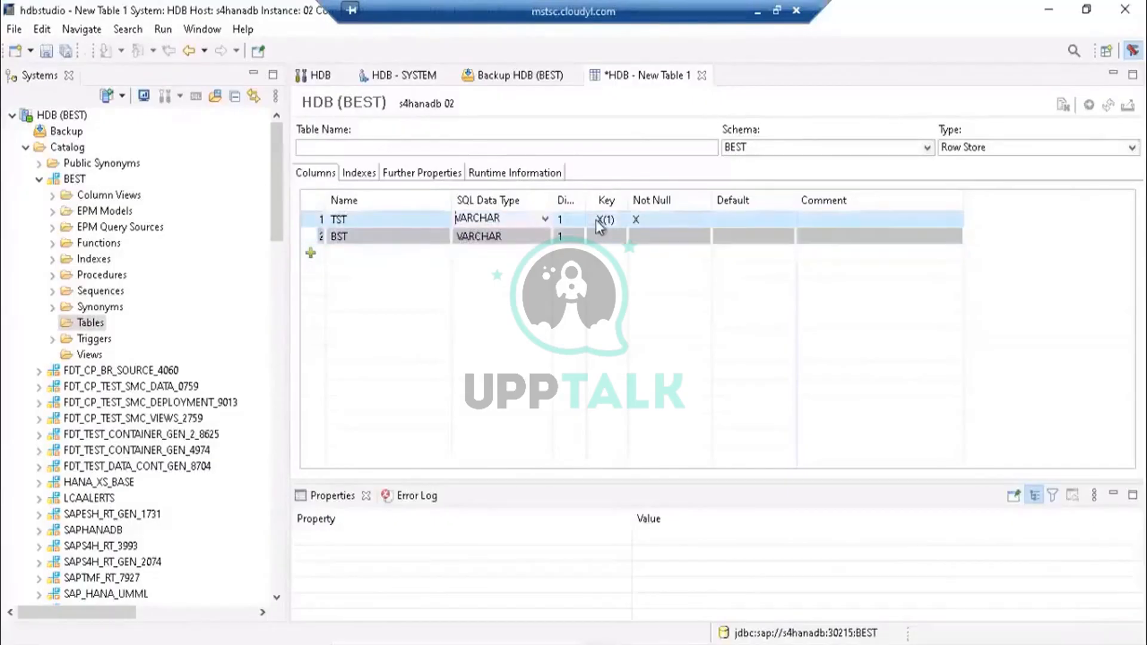
pyautogui.click(545, 221)
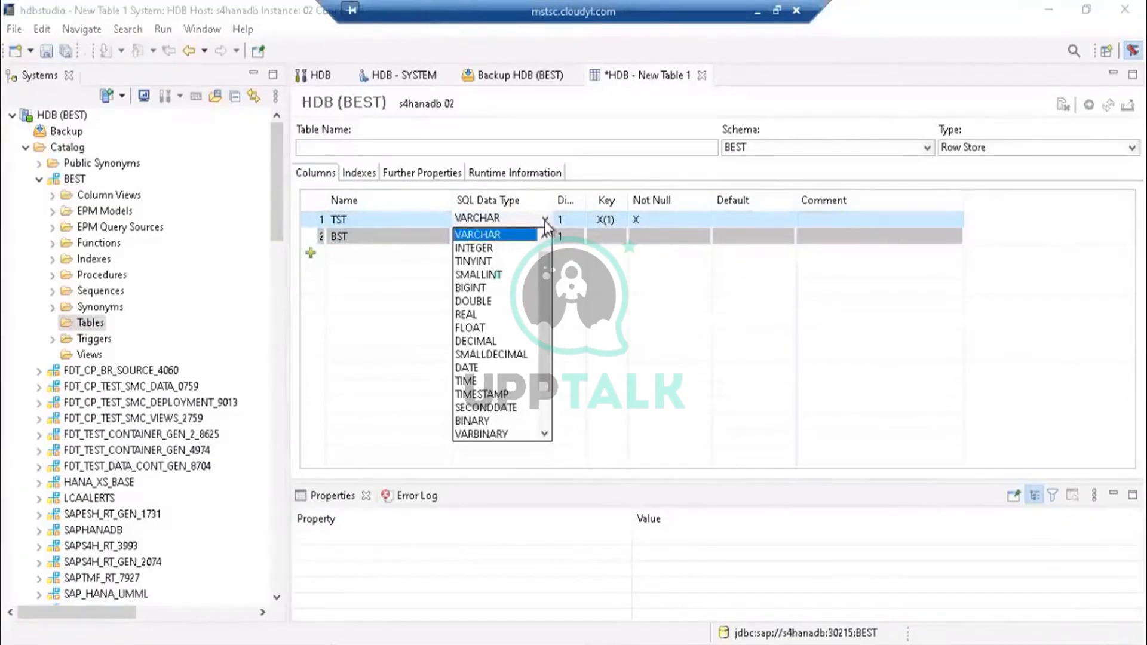
pyautogui.click(623, 220)
pyautogui.click(583, 278)
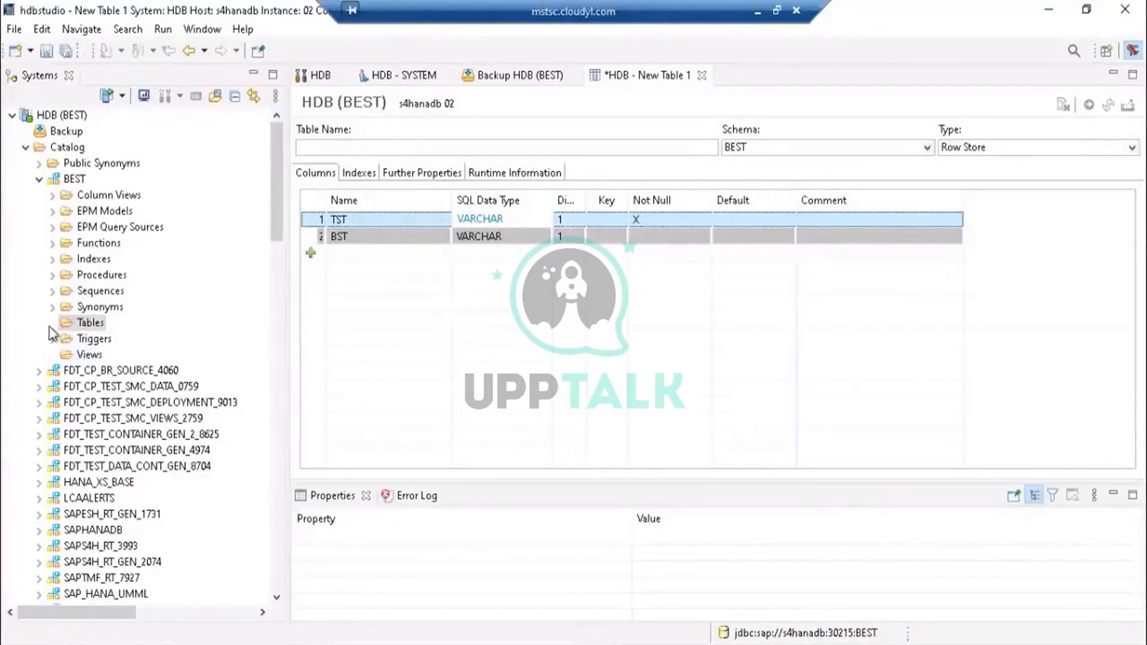
# - Open a new view from the BEST schema's Views folder and try to insert a join into it
pyautogui.click(76, 358)
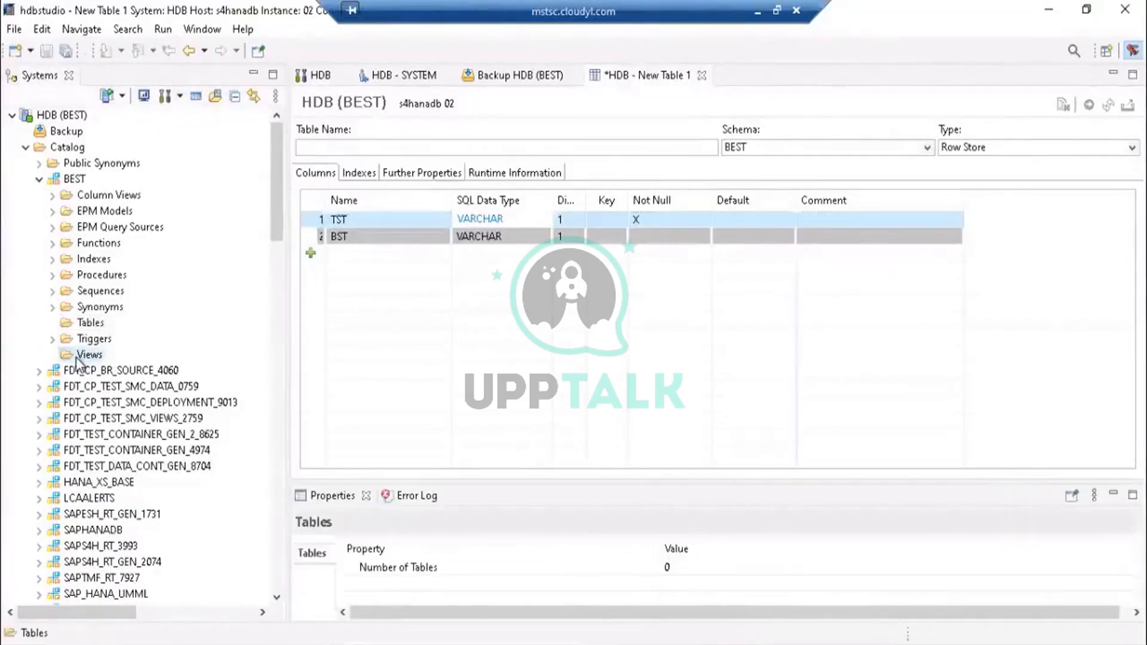
pyautogui.rightClick(77, 358)
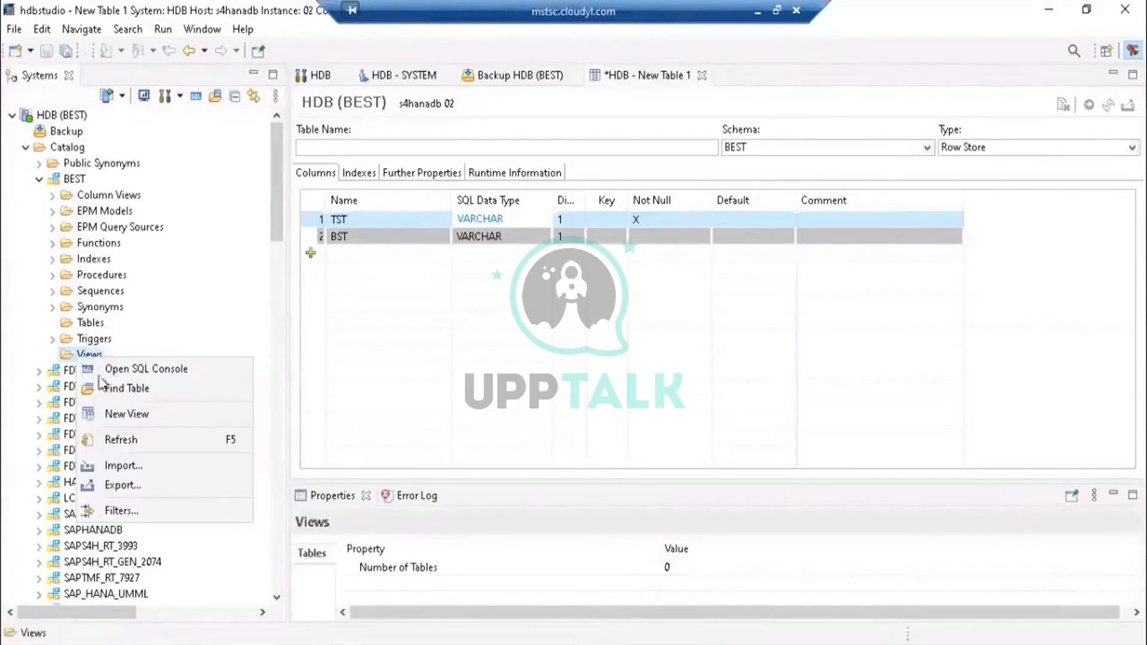
pyautogui.click(117, 414)
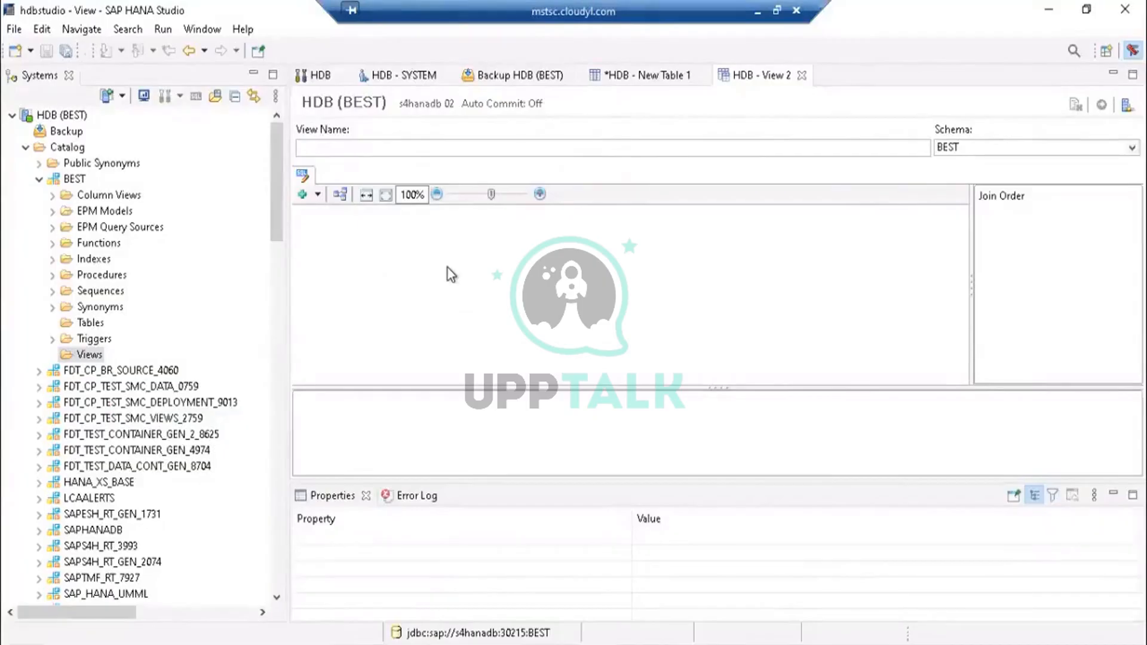
pyautogui.click(303, 197)
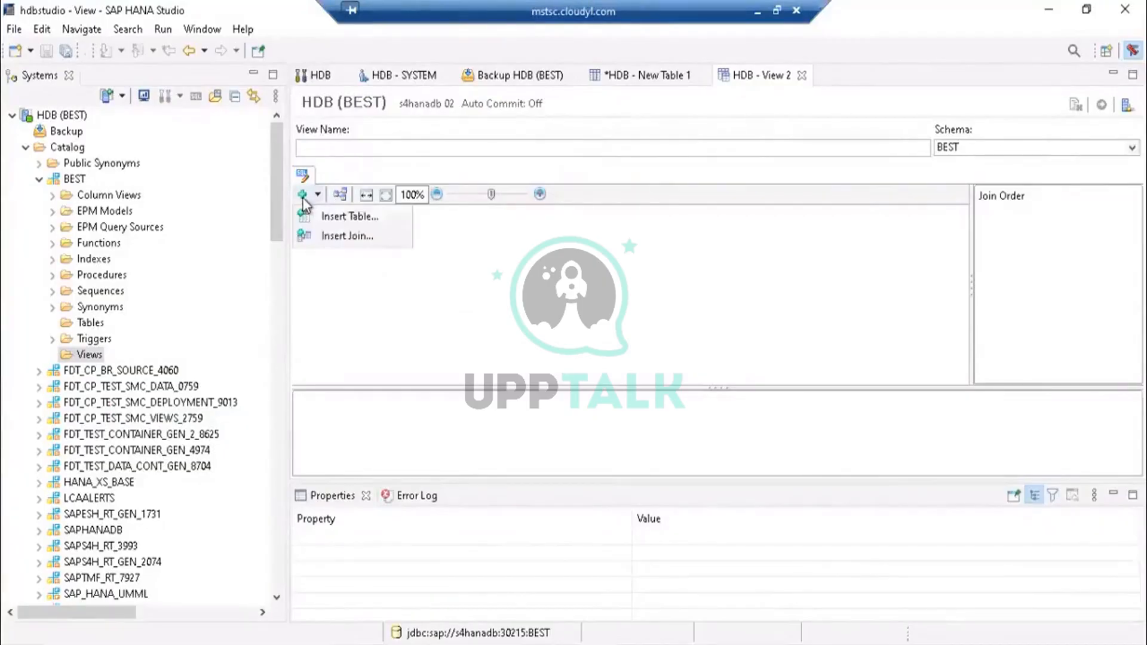
pyautogui.click(347, 235)
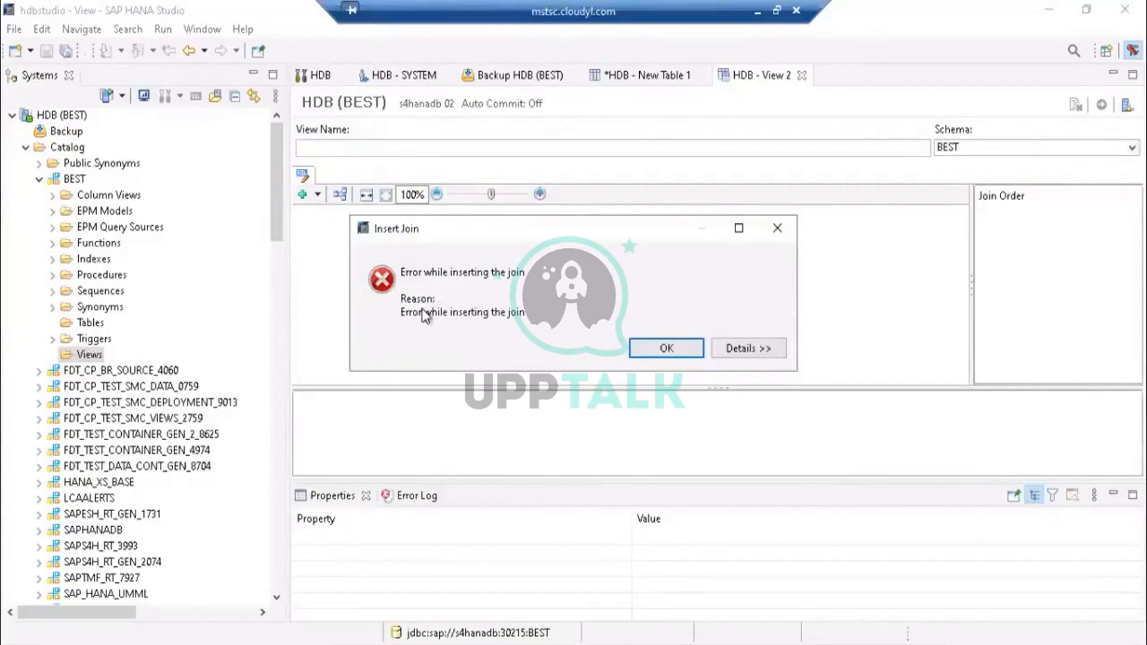
# - Dismiss the join error and try adding a table to the view using the table name filter nm
pyautogui.click(729, 351)
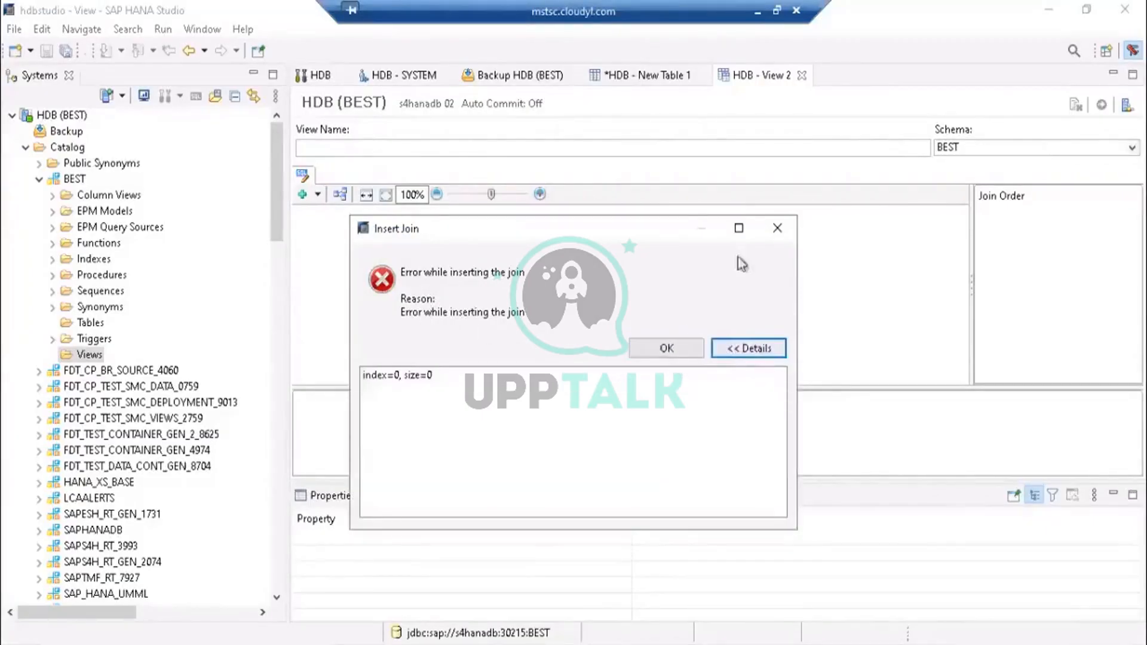
pyautogui.click(776, 228)
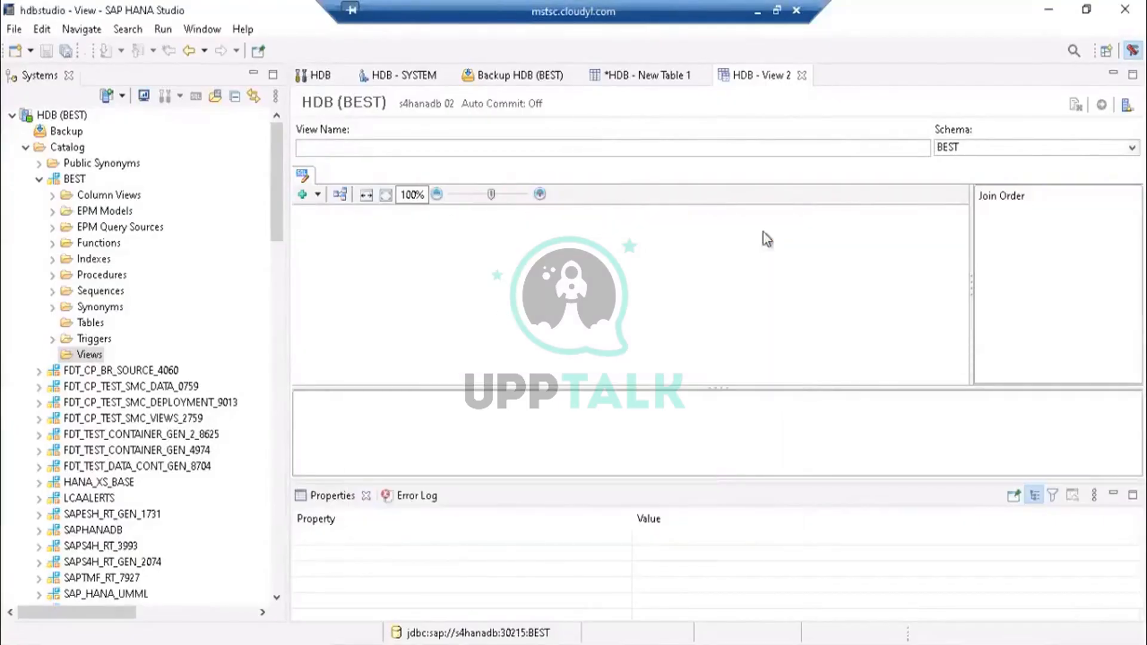
pyautogui.rightClick(407, 269)
pyautogui.moveTo(462, 282)
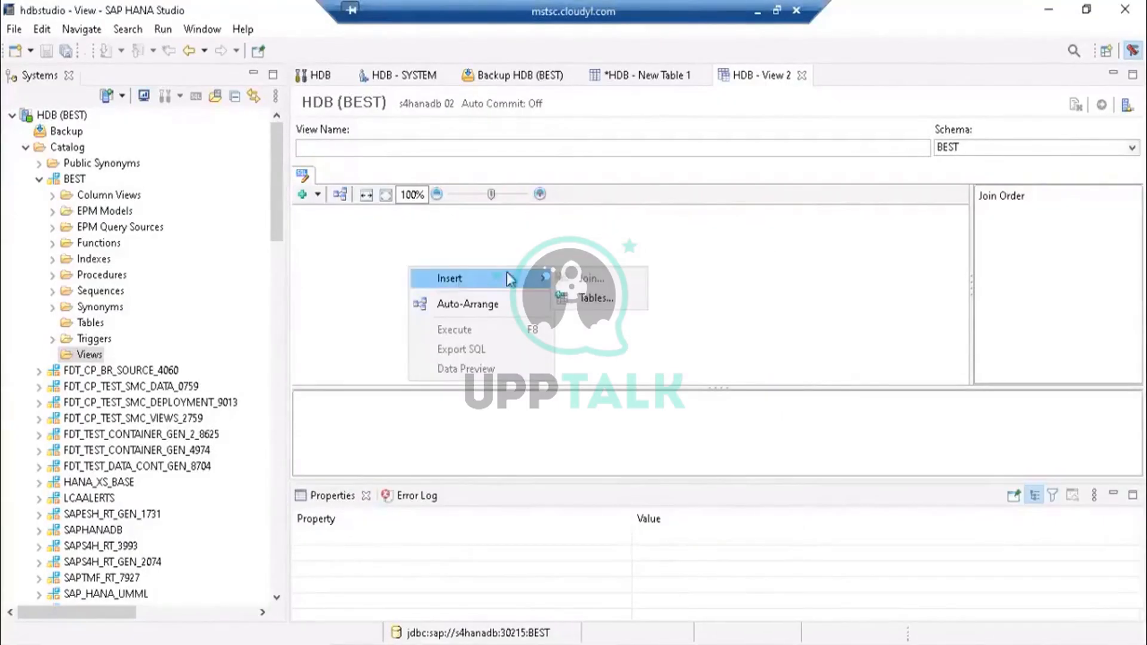
pyautogui.click(591, 298)
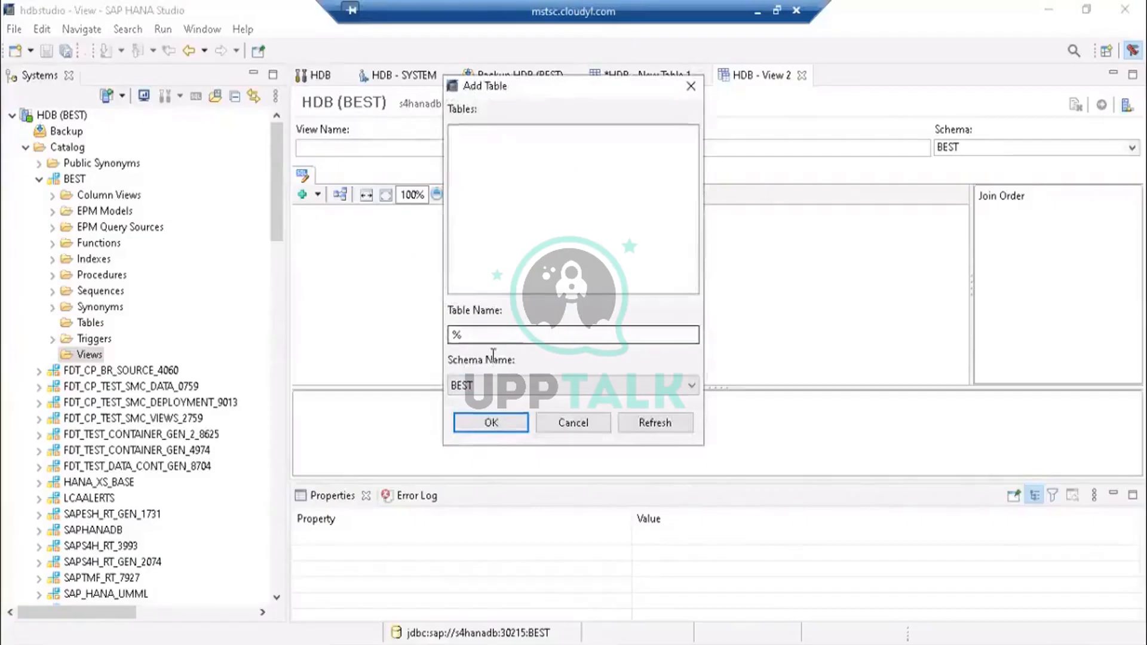
pyautogui.click(484, 340)
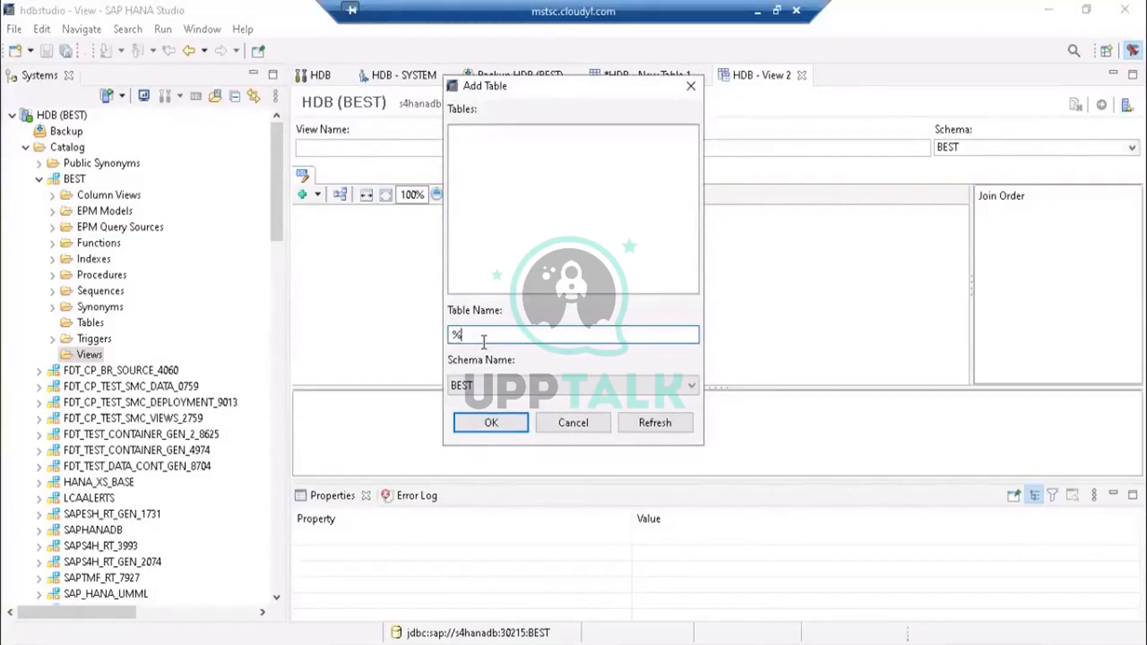
pyautogui.press('BackSpace')
pyautogui.write('nm')
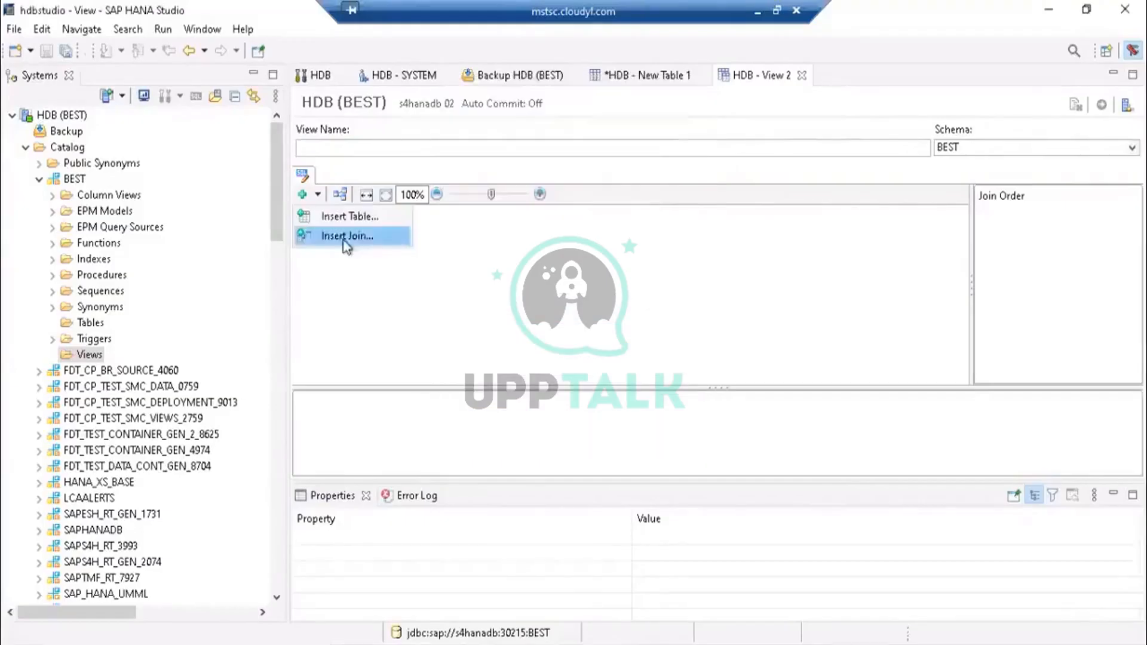
# - Try inserting a join into the view again and dismiss the resulting error dialog
pyautogui.click(345, 239)
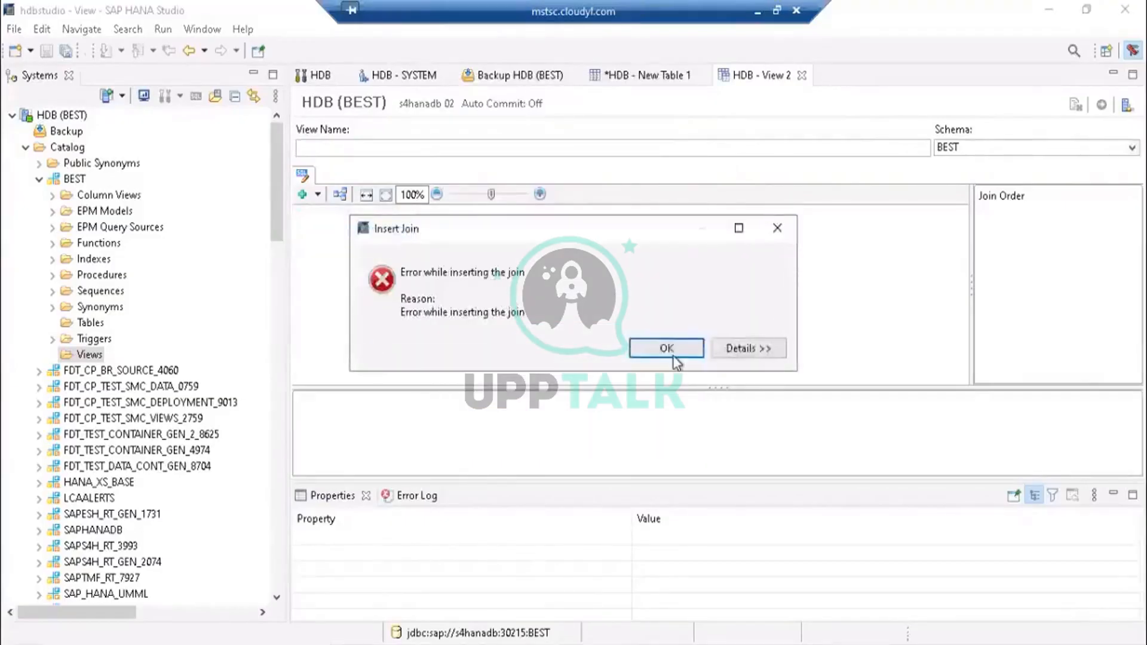
pyautogui.click(783, 226)
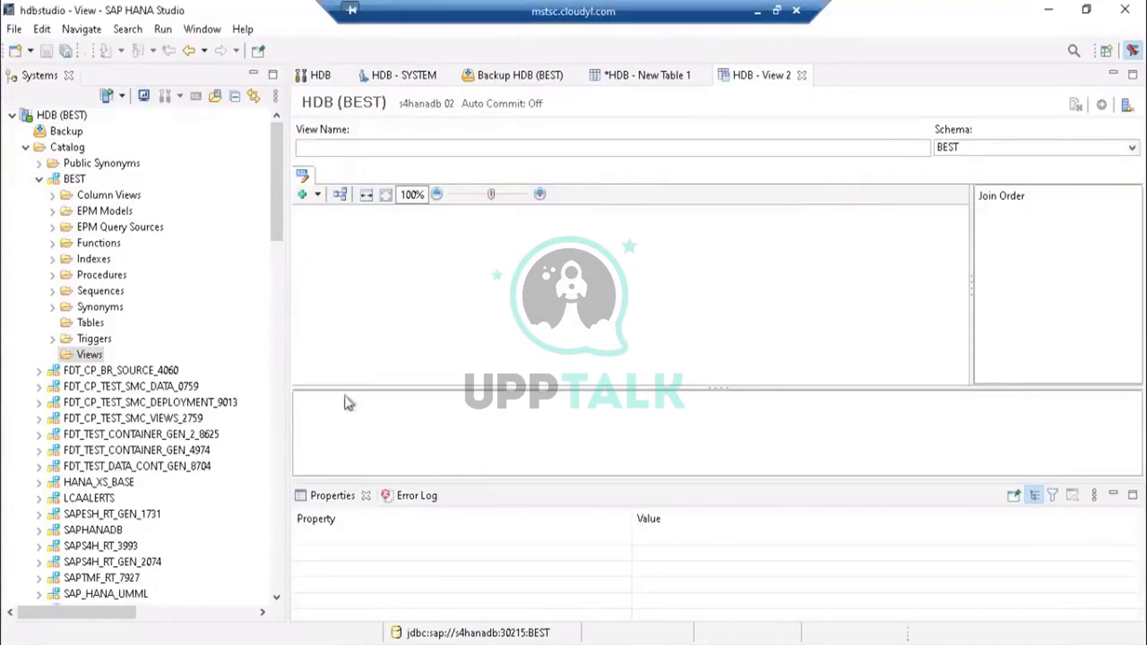
# - Select the BEST schema's Tables folder and return to the New Table 1 editor
pyautogui.click(85, 322)
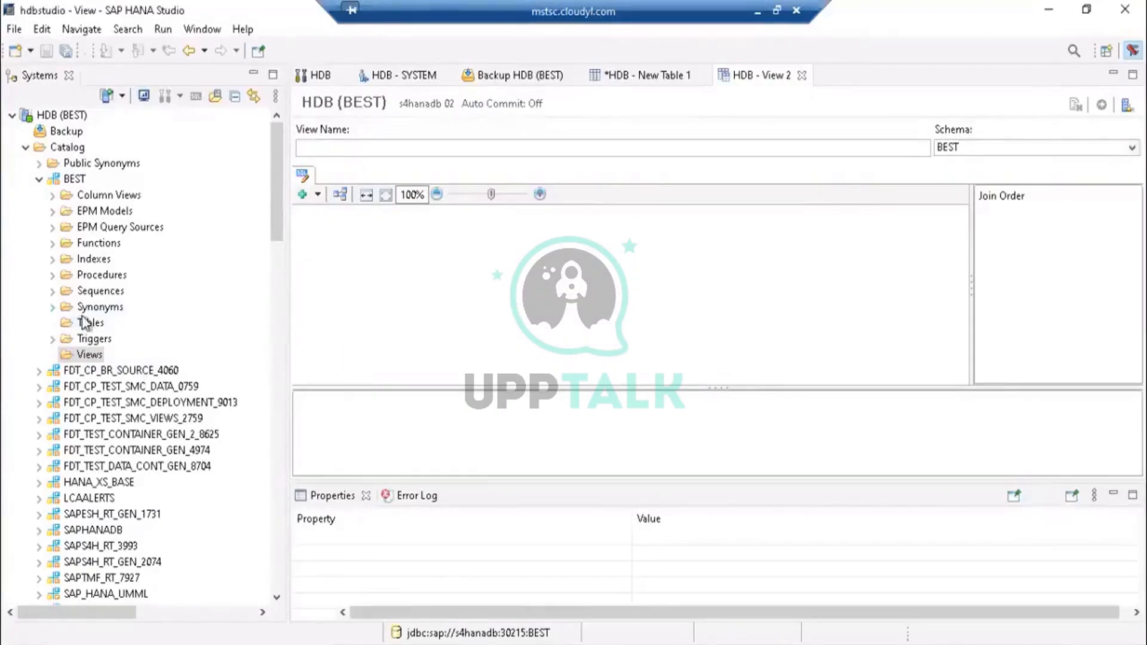
pyautogui.click(86, 322)
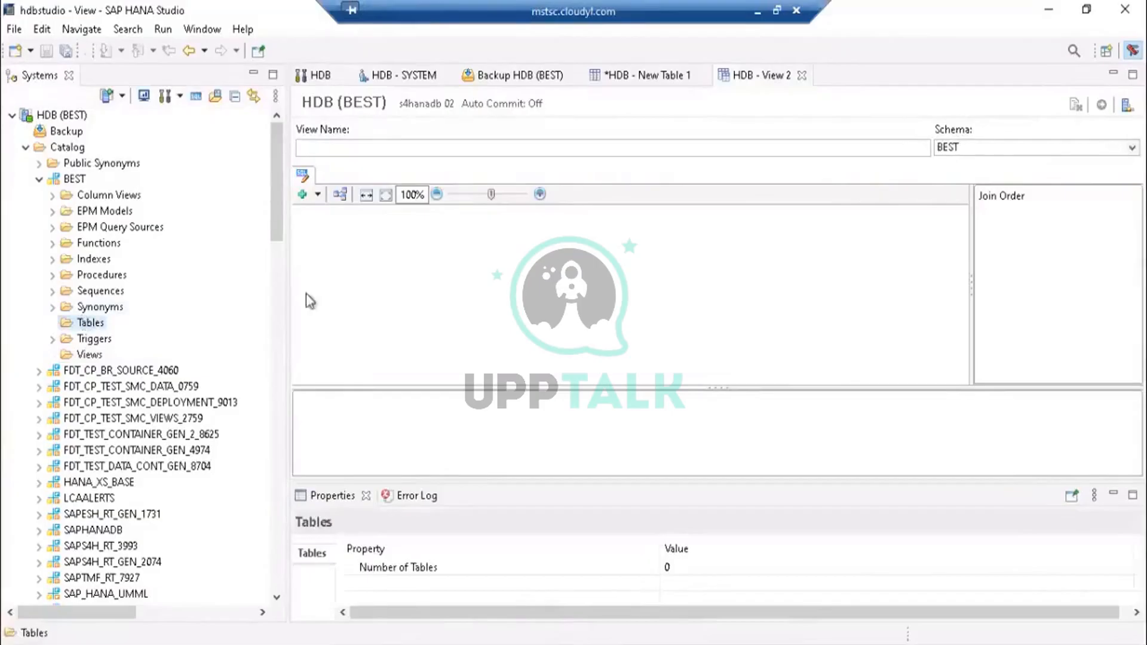
pyautogui.click(663, 71)
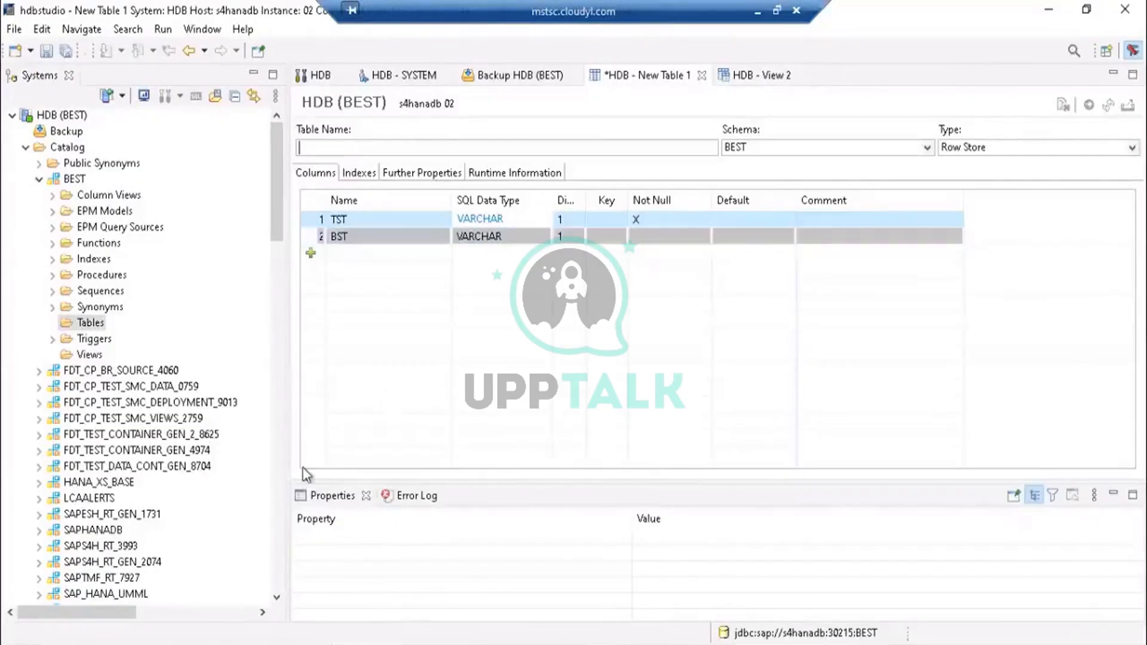
# - Collapse the BEST schema and open the BEST user under Security Users
pyautogui.click(39, 180)
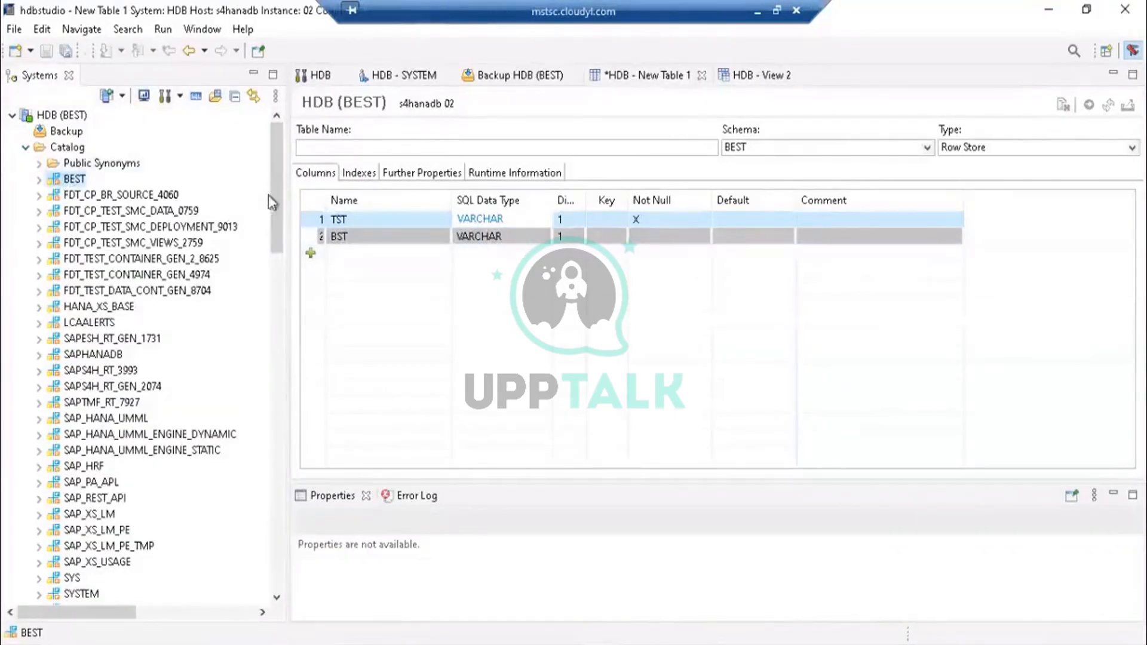
pyautogui.scroll(-1, 284, 286)
pyautogui.moveTo(284, 285); pyautogui.dragTo(280, 389)
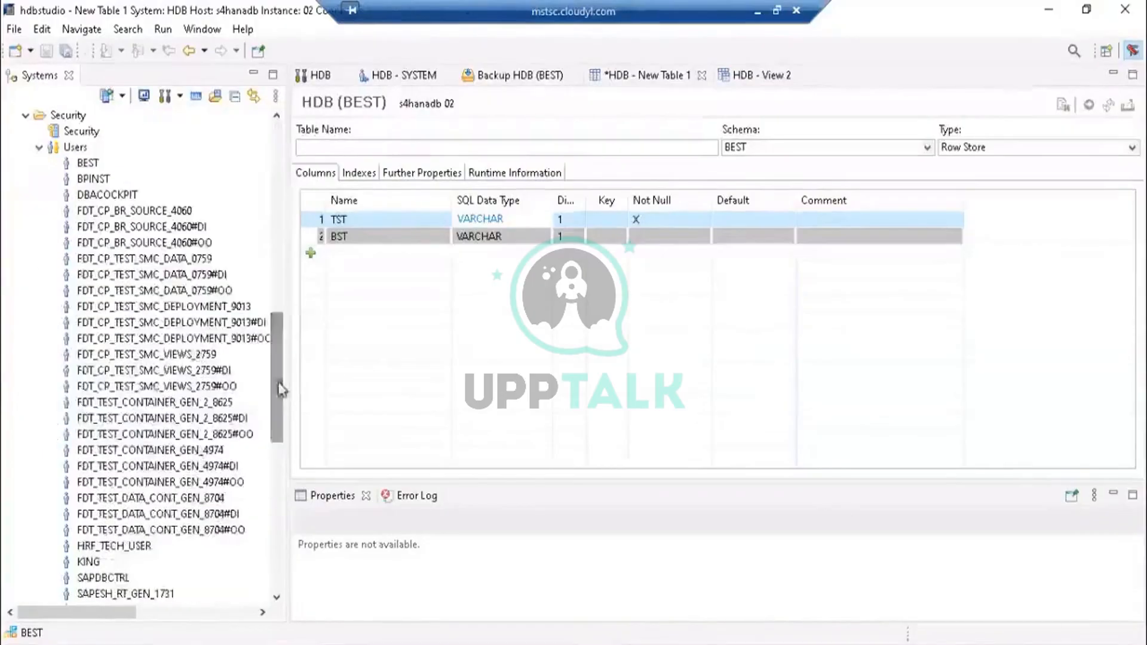
pyautogui.doubleClick(83, 165)
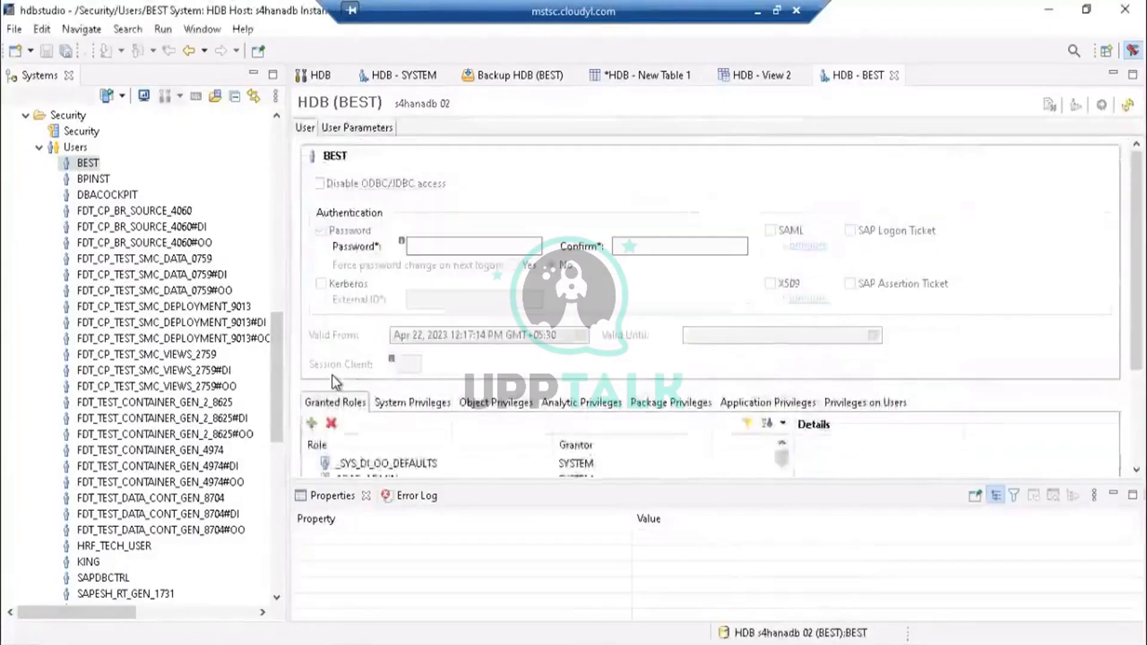
# - Maximize the user editor and inspect the BEST user's granted roles and its object privileges on BEST
pyautogui.click(1114, 492)
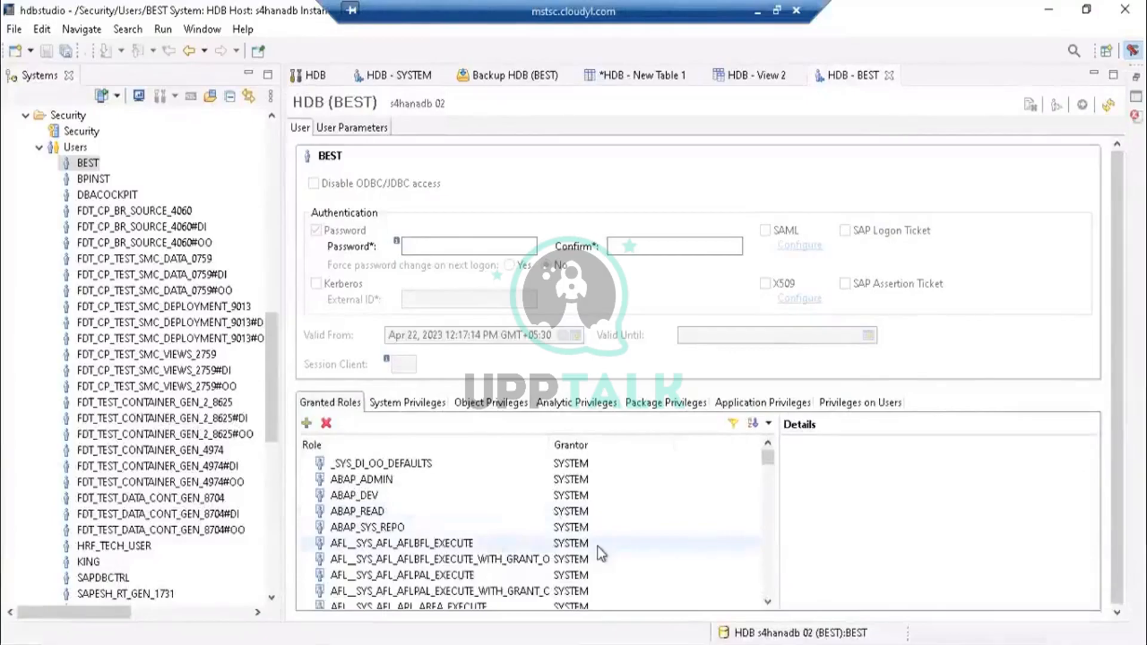
pyautogui.moveTo(768, 461)
pyautogui.mouseDown()
pyautogui.moveTo(759, 557)
pyautogui.moveTo(766, 550)
pyautogui.moveTo(774, 605)
pyautogui.moveTo(768, 454)
pyautogui.mouseUp()
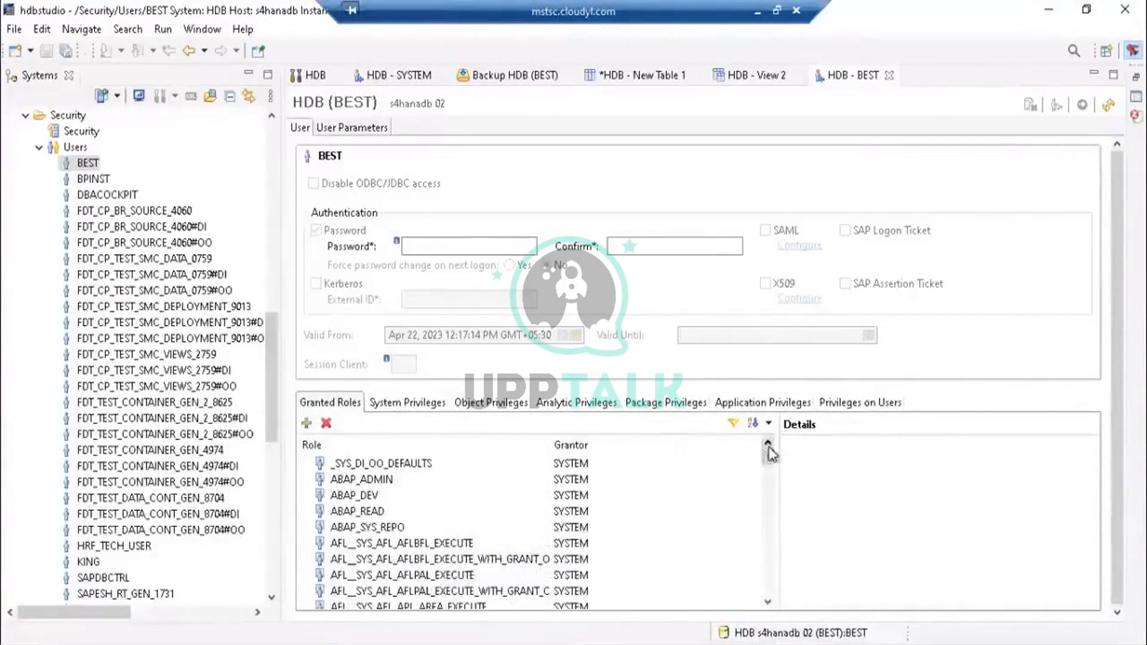
pyautogui.click(465, 404)
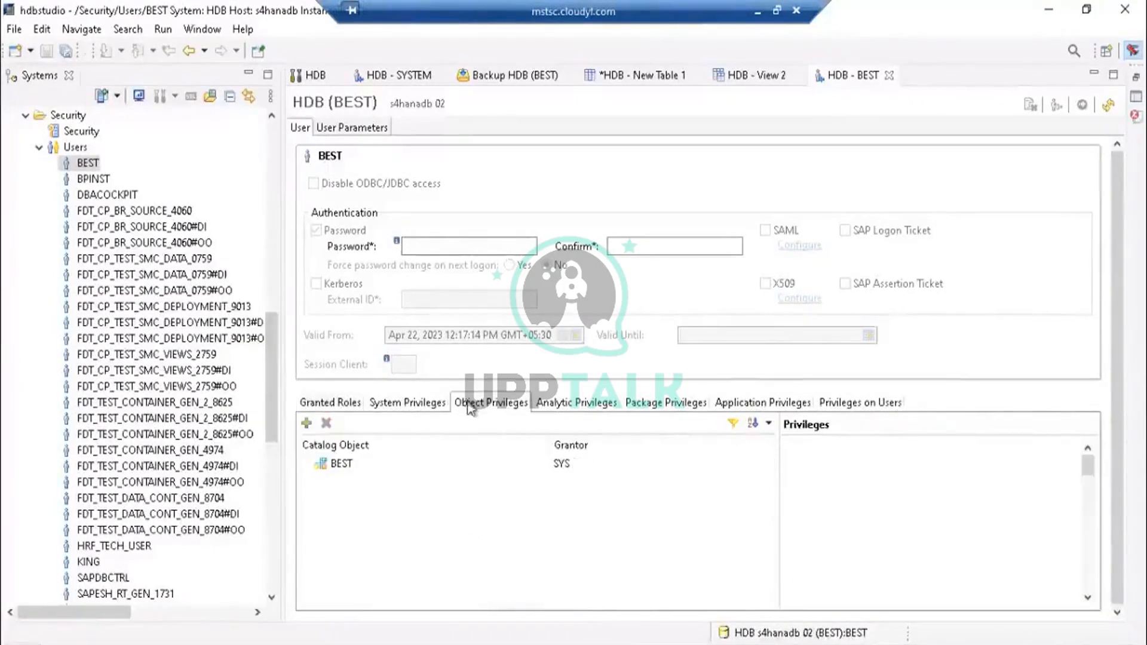
pyautogui.click(328, 468)
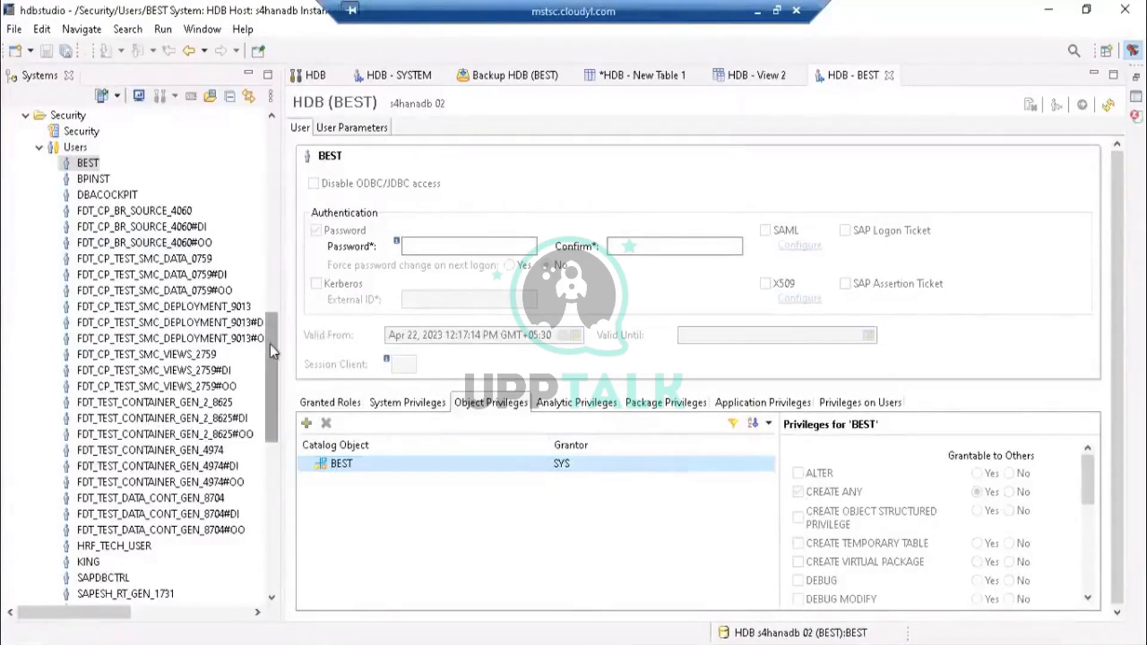
# - Scroll through the users list and open the SYSTEM user's definition
pyautogui.moveTo(270, 343); pyautogui.dragTo(254, 125)
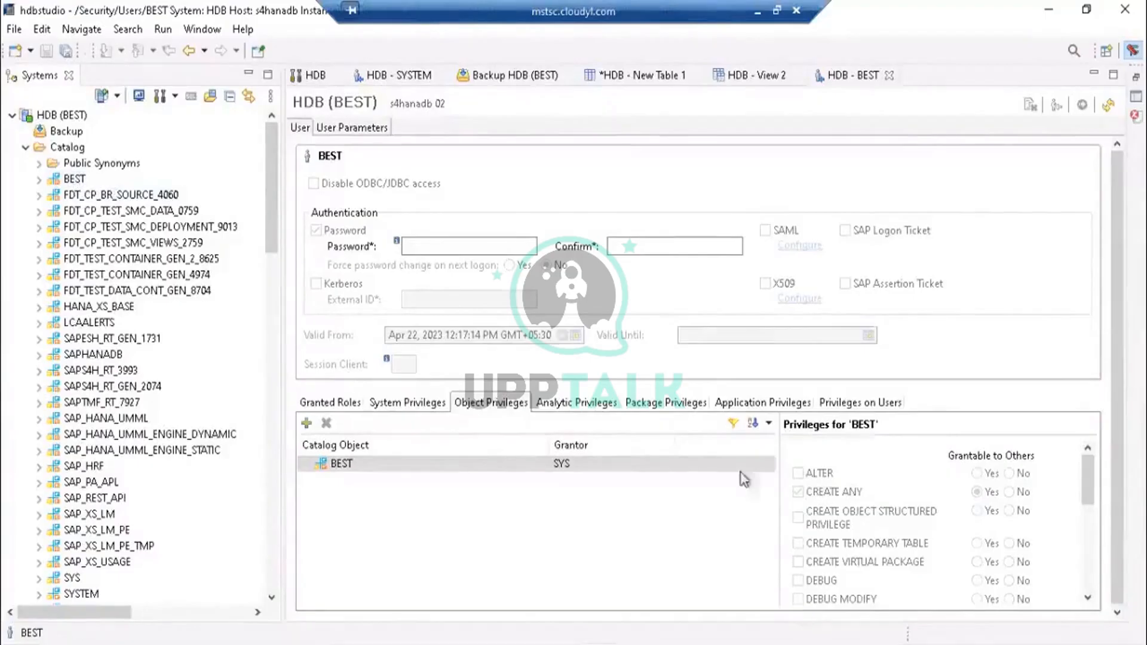
pyautogui.click(412, 464)
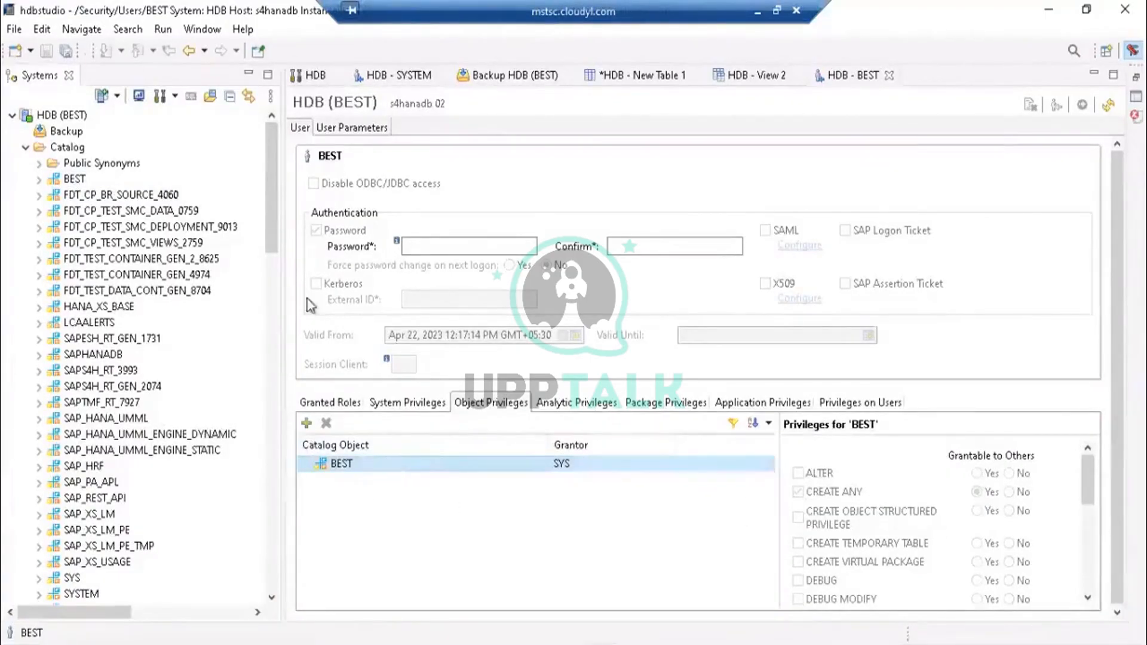
pyautogui.moveTo(277, 183); pyautogui.dragTo(277, 149)
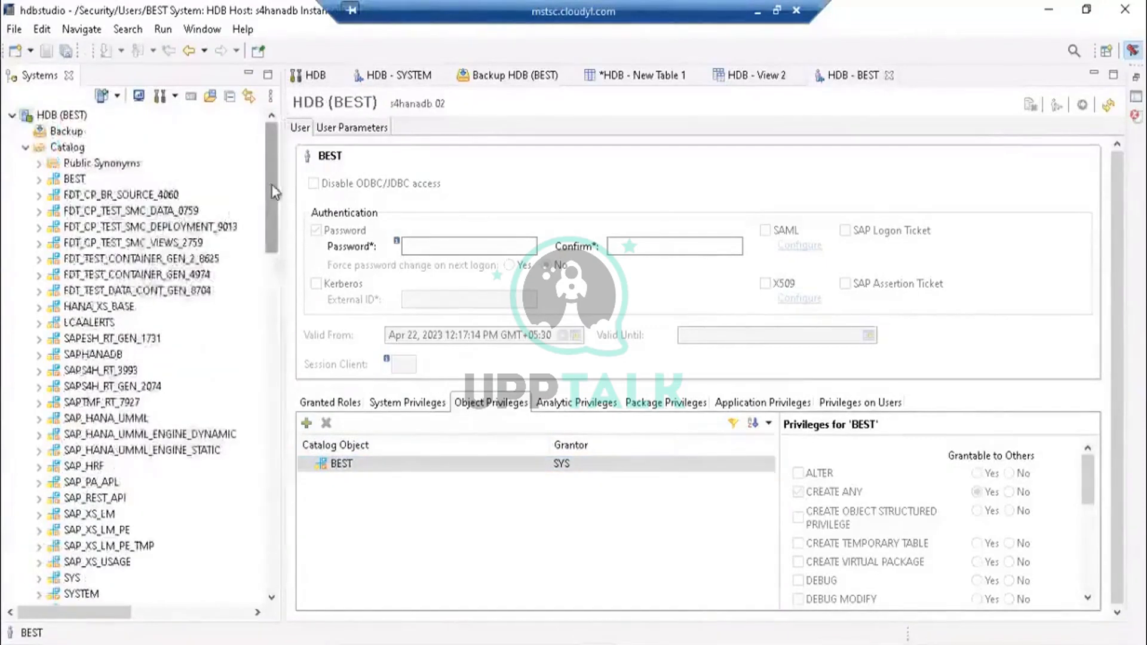
pyautogui.moveTo(274, 192); pyautogui.dragTo(261, 541)
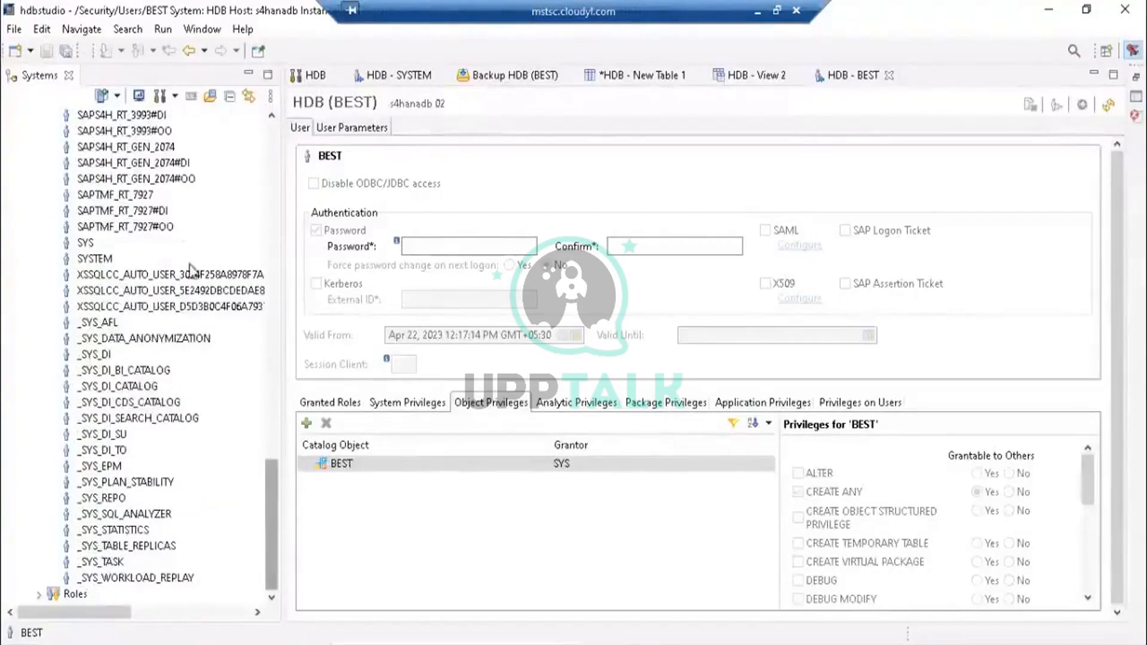
pyautogui.doubleClick(96, 258)
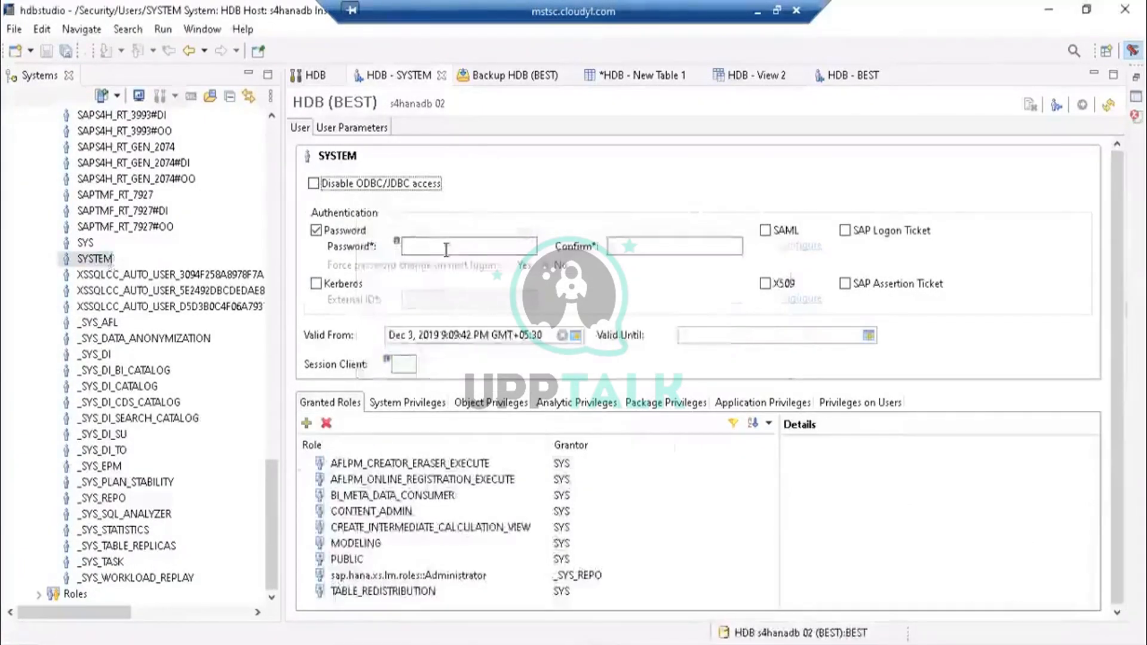
# - Try to set a new password and its confirmation for the SYSTEM user and deploy the change
pyautogui.click(446, 247)
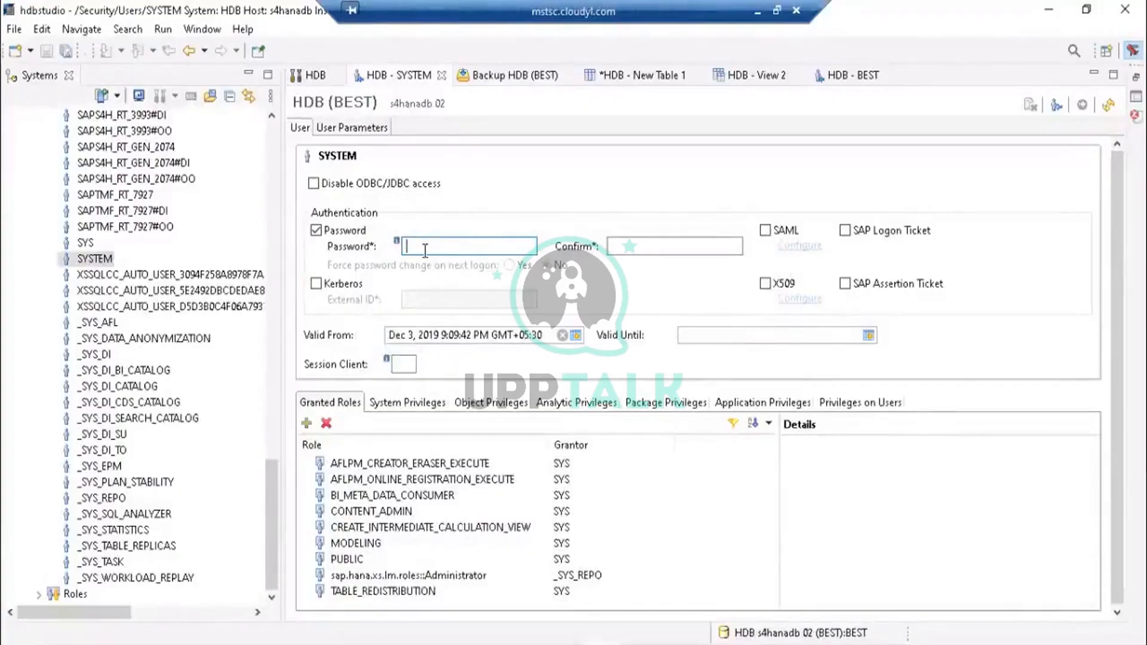
pyautogui.write('••')
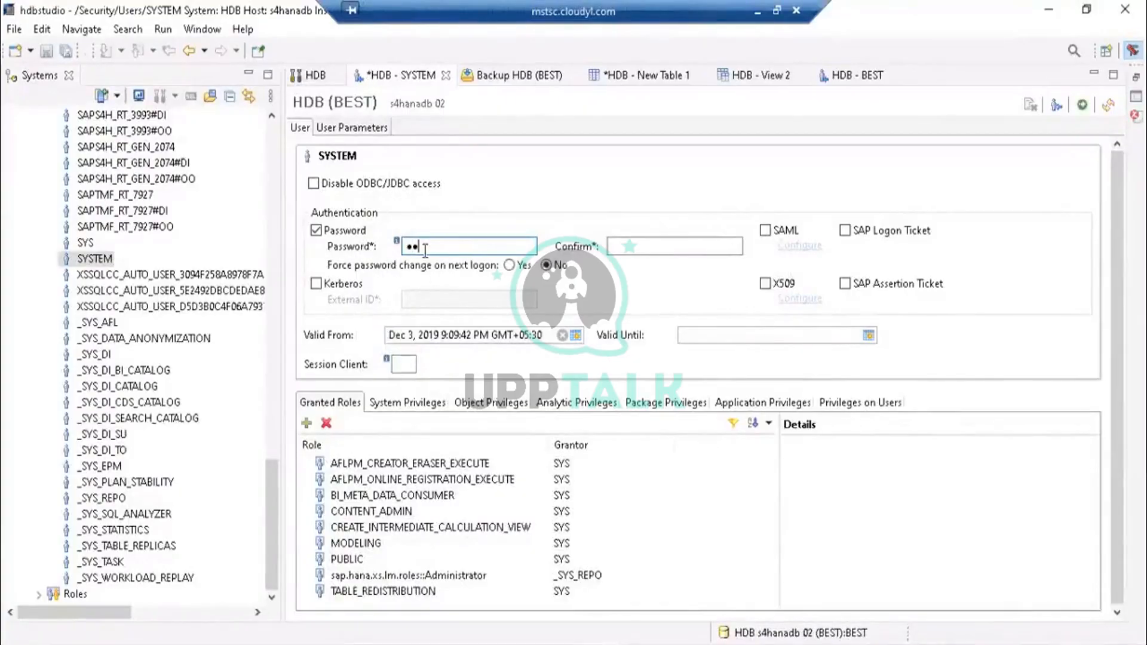
pyautogui.write('••')
pyautogui.write('••')
pyautogui.click(652, 247)
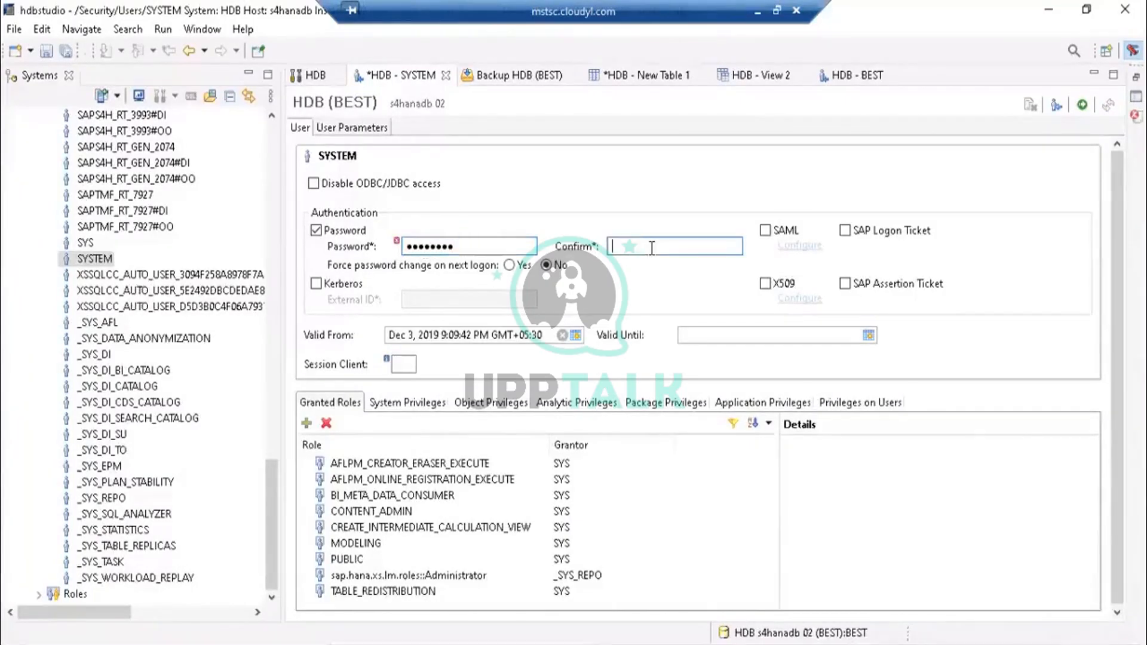
pyautogui.write('•')
pyautogui.click(1082, 107)
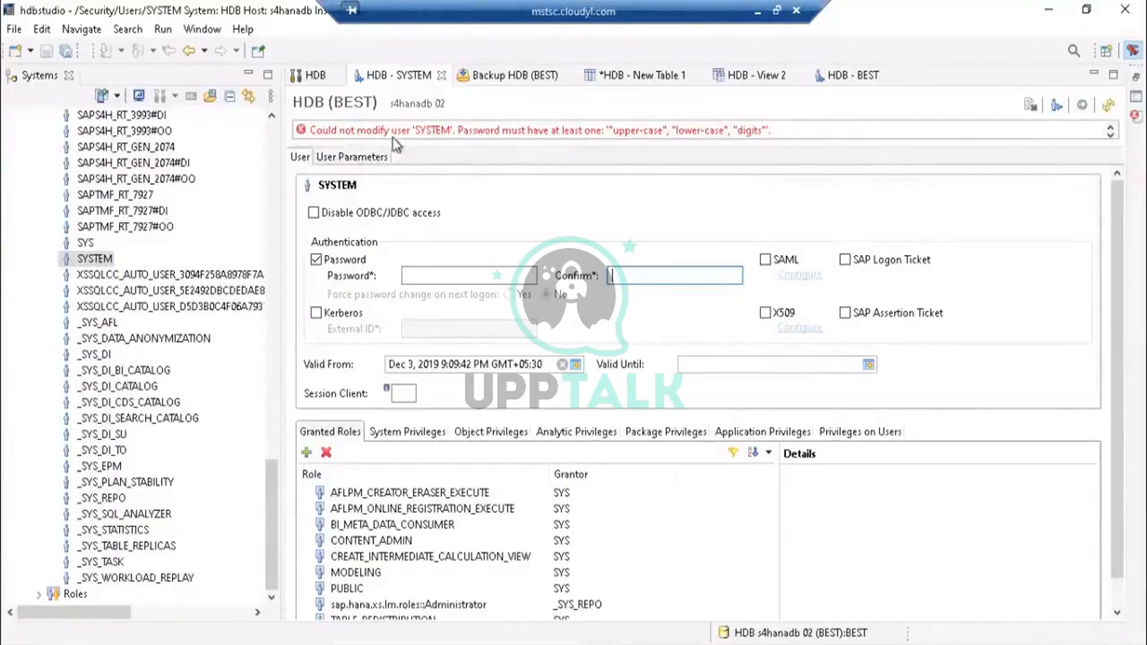
# - In the Security settings' password policy, clear the lowercase, uppercase and numerical digit requirements and save the policy
pyautogui.click(445, 273)
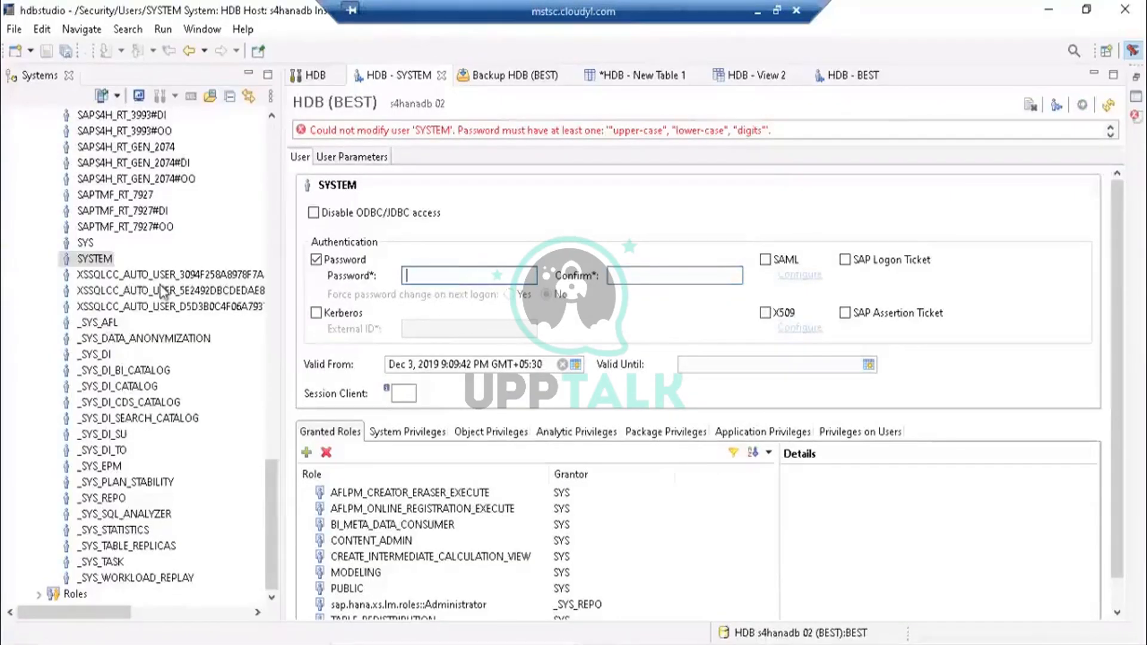
pyautogui.moveTo(269, 477); pyautogui.dragTo(275, 132)
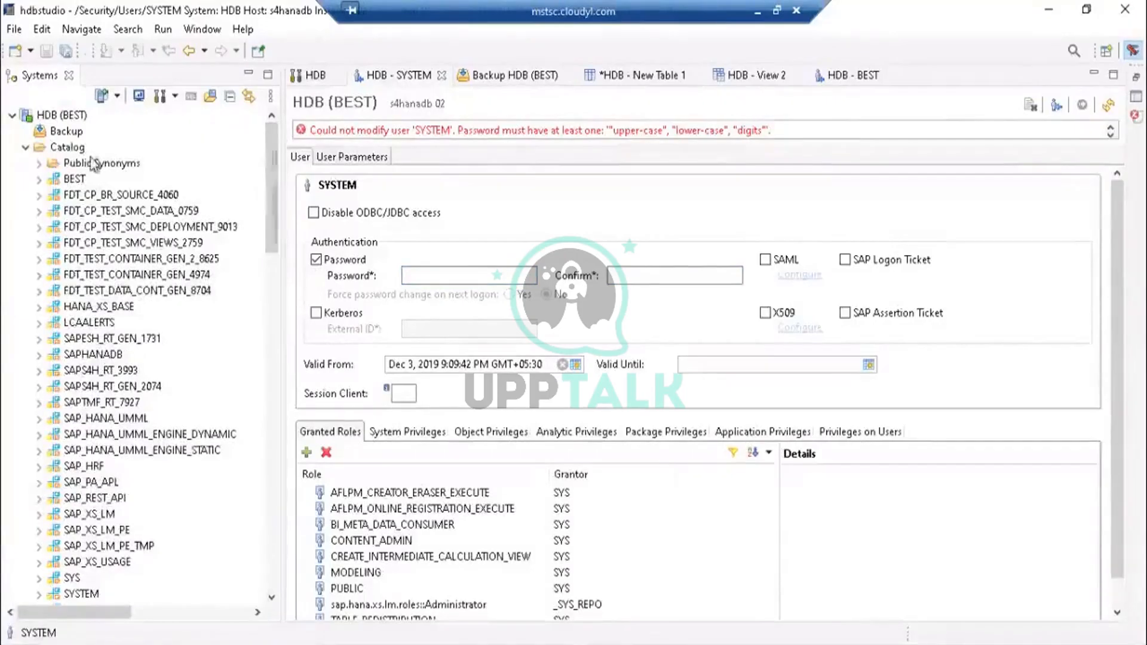
pyautogui.click(25, 147)
pyautogui.click(79, 212)
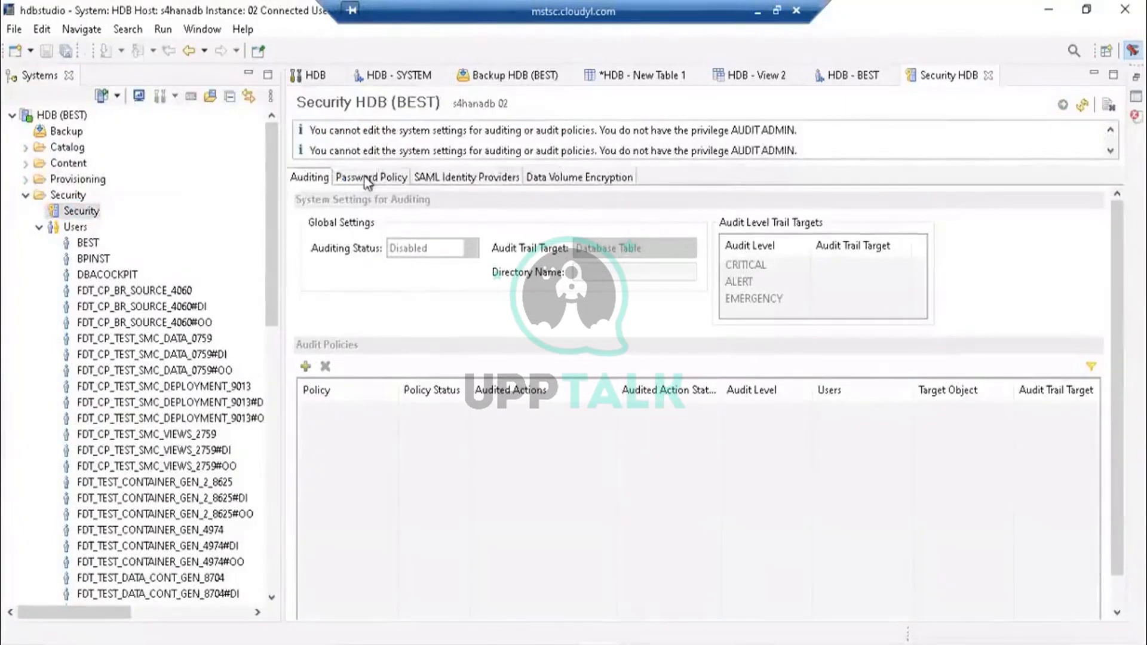
pyautogui.click(369, 179)
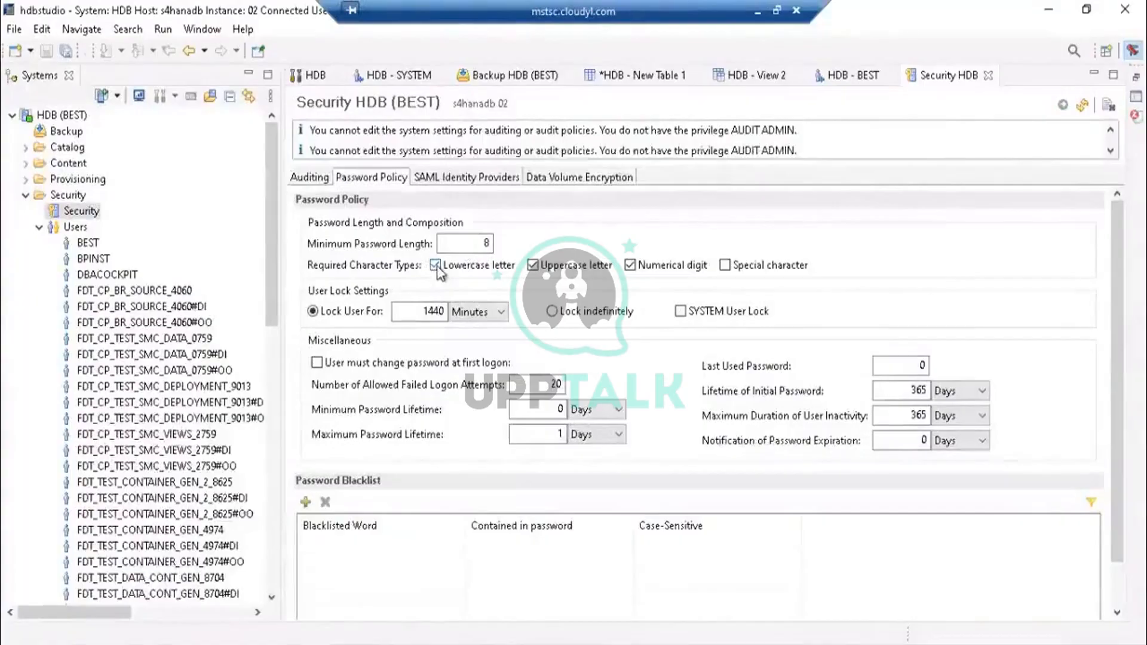
pyautogui.click(435, 264)
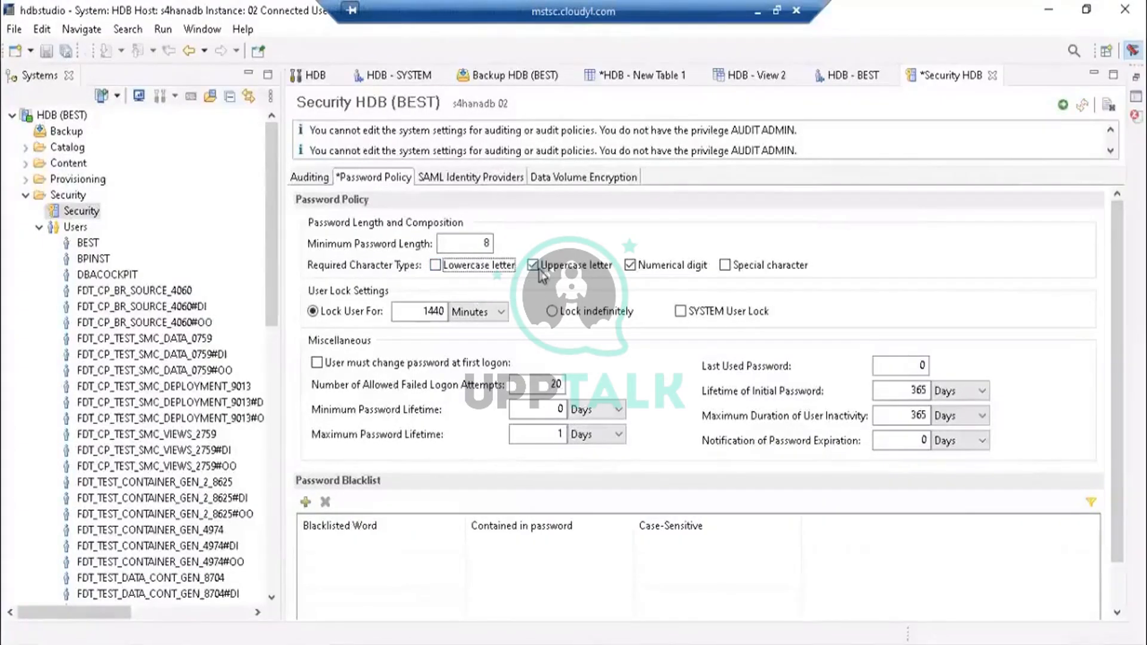
pyautogui.click(532, 265)
pyautogui.click(645, 270)
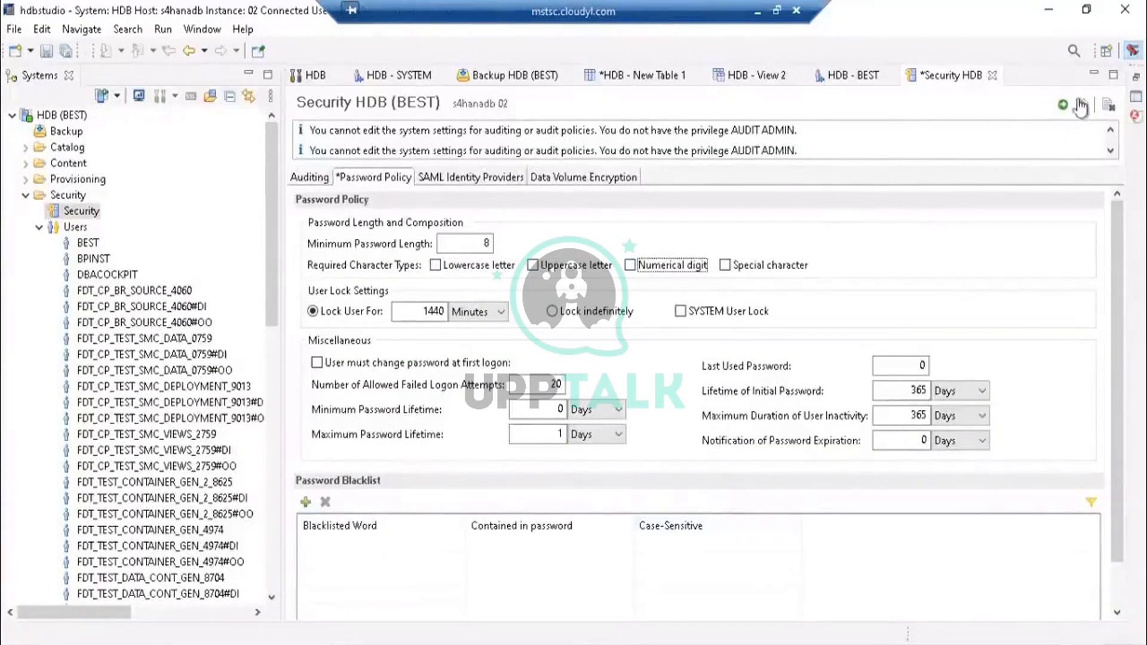
pyautogui.click(1062, 106)
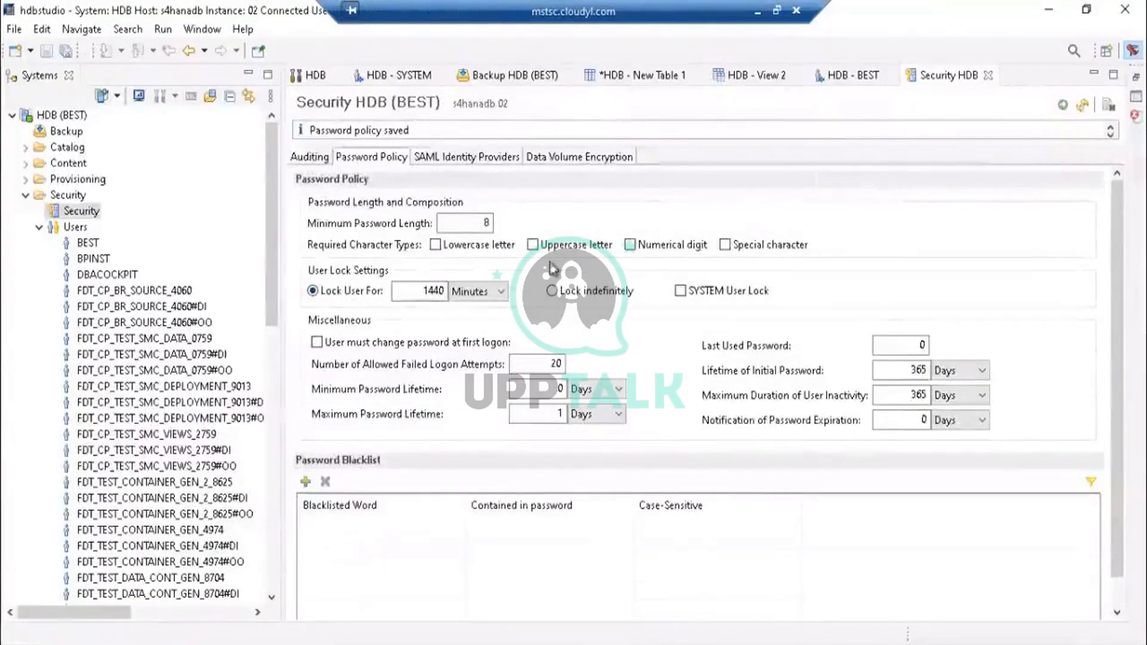
pyautogui.moveTo(268, 268); pyautogui.dragTo(293, 526)
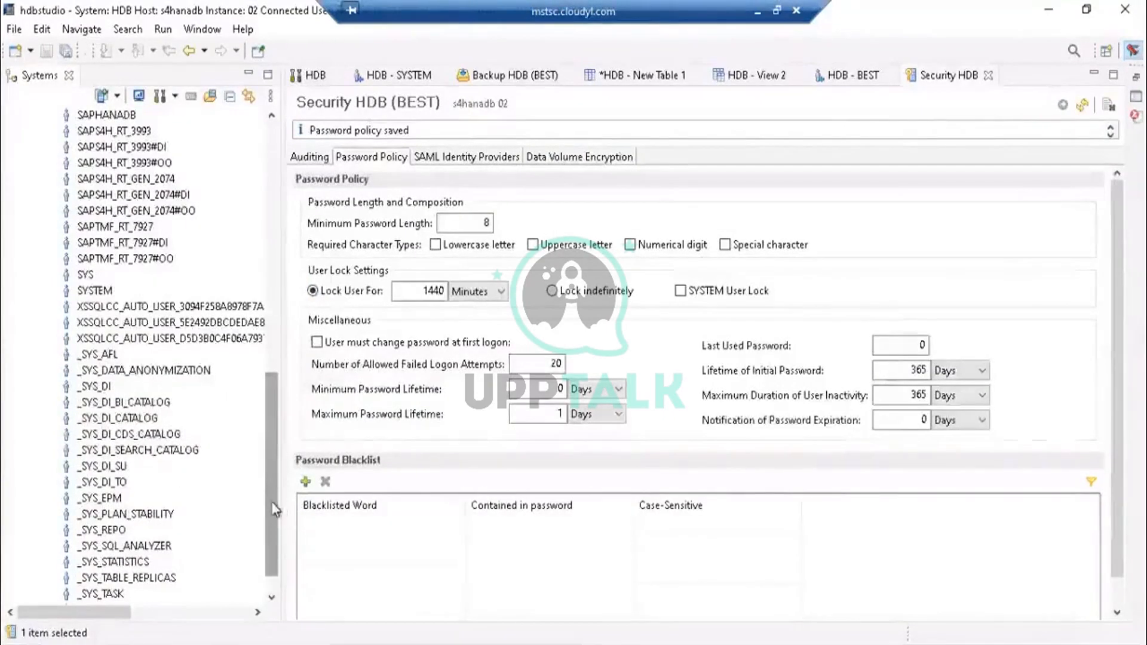
# - Examine the password policy's length, failed logon, lifetime, inactivity and expiration notification settings
pyautogui.scroll(-1, 269, 553)
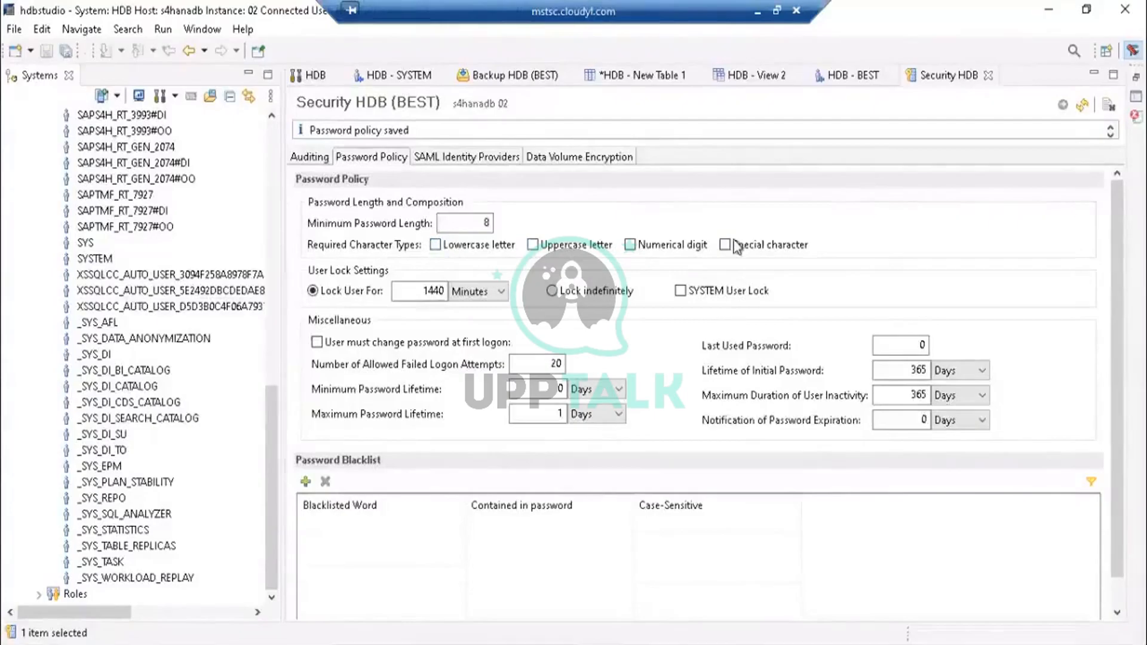
pyautogui.click(481, 229)
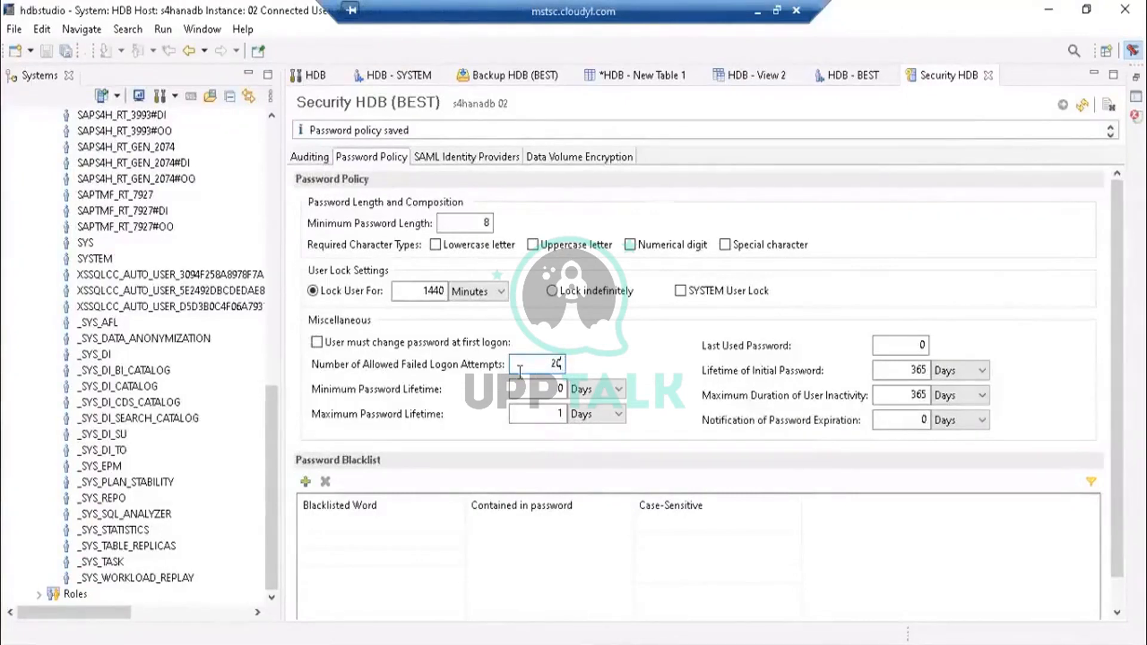
pyautogui.click(561, 388)
pyautogui.click(564, 363)
pyautogui.click(897, 371)
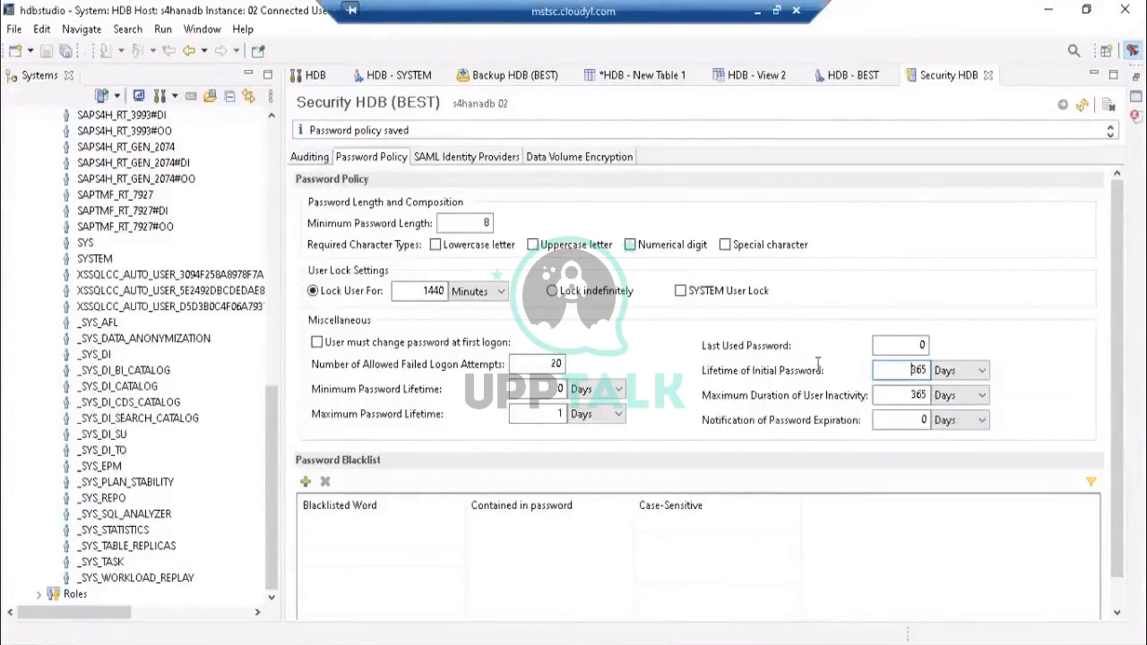
pyautogui.click(910, 394)
pyautogui.moveTo(910, 396); pyautogui.dragTo(927, 399)
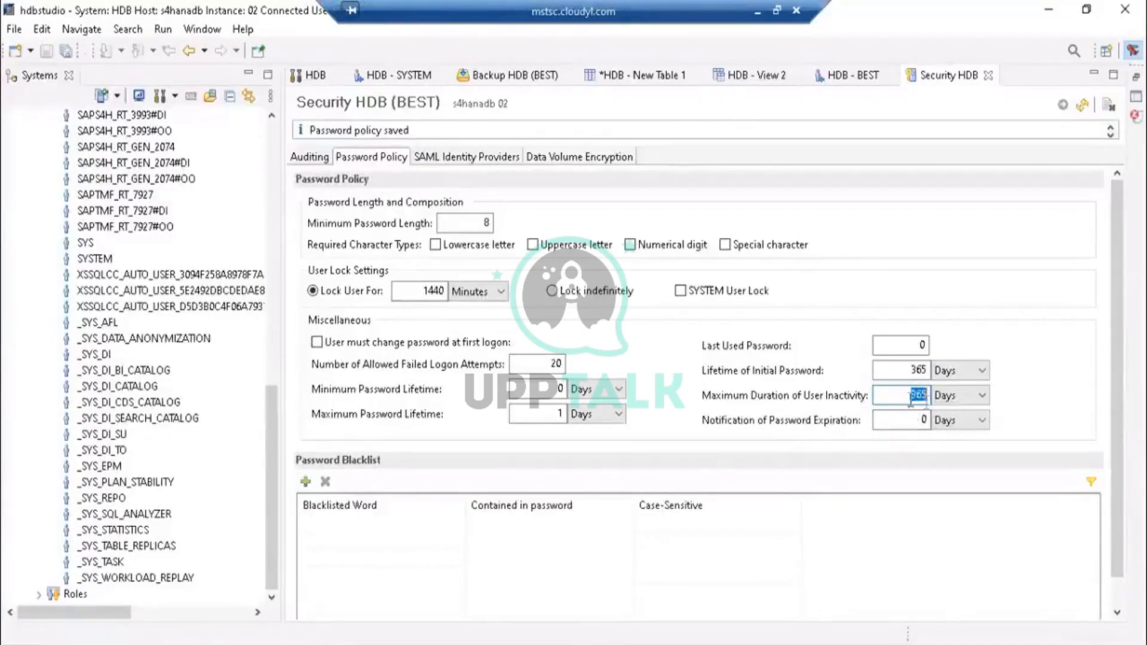
pyautogui.click(910, 397)
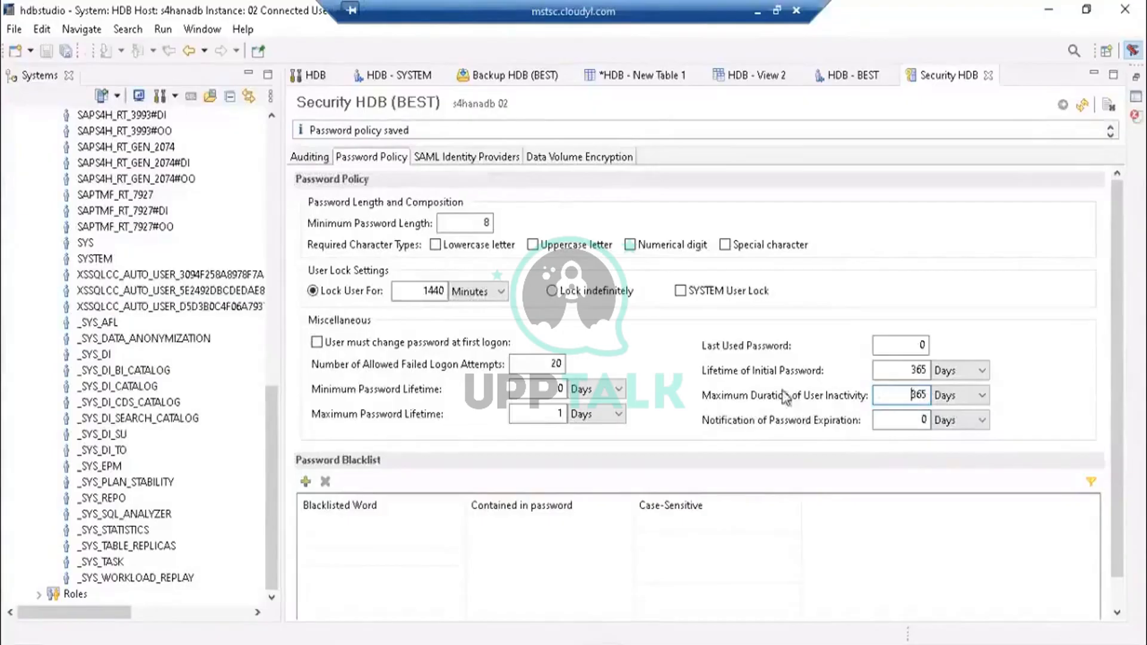
pyautogui.doubleClick(918, 394)
pyautogui.click(908, 397)
pyautogui.moveTo(908, 392); pyautogui.dragTo(922, 392)
pyautogui.click(911, 395)
pyautogui.click(898, 423)
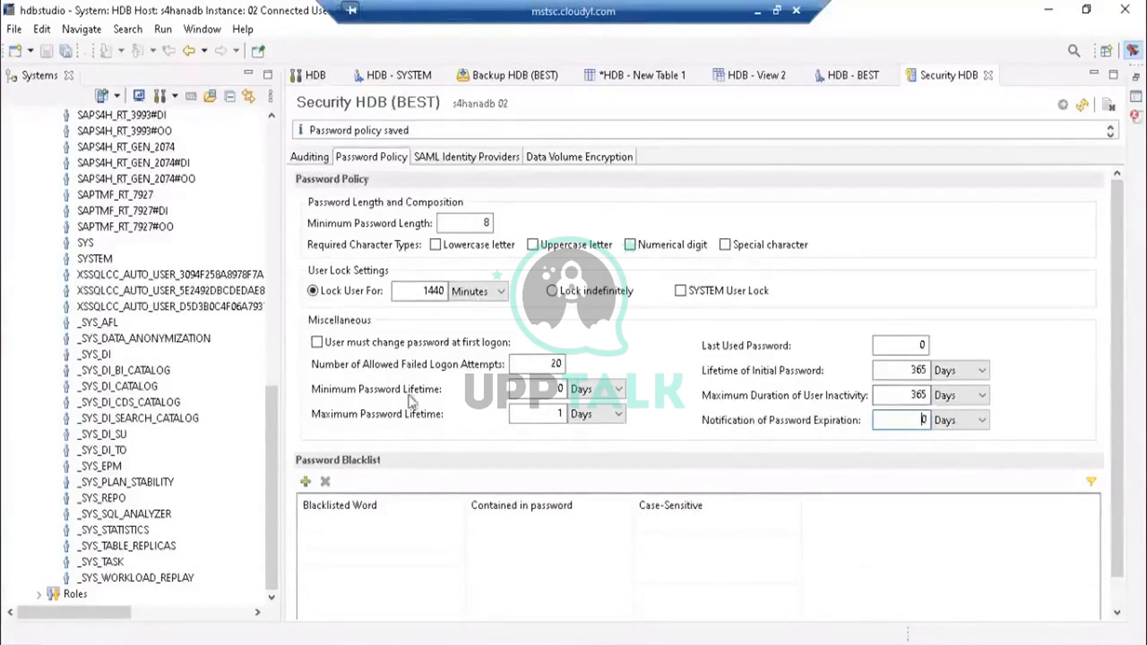
# - Try again to set a new password and its confirmation for the SYSTEM user and deploy the change
pyautogui.moveTo(270, 422)
pyautogui.mouseDown()
pyautogui.moveTo(271, 191)
pyautogui.moveTo(271, 400)
pyautogui.mouseUp()
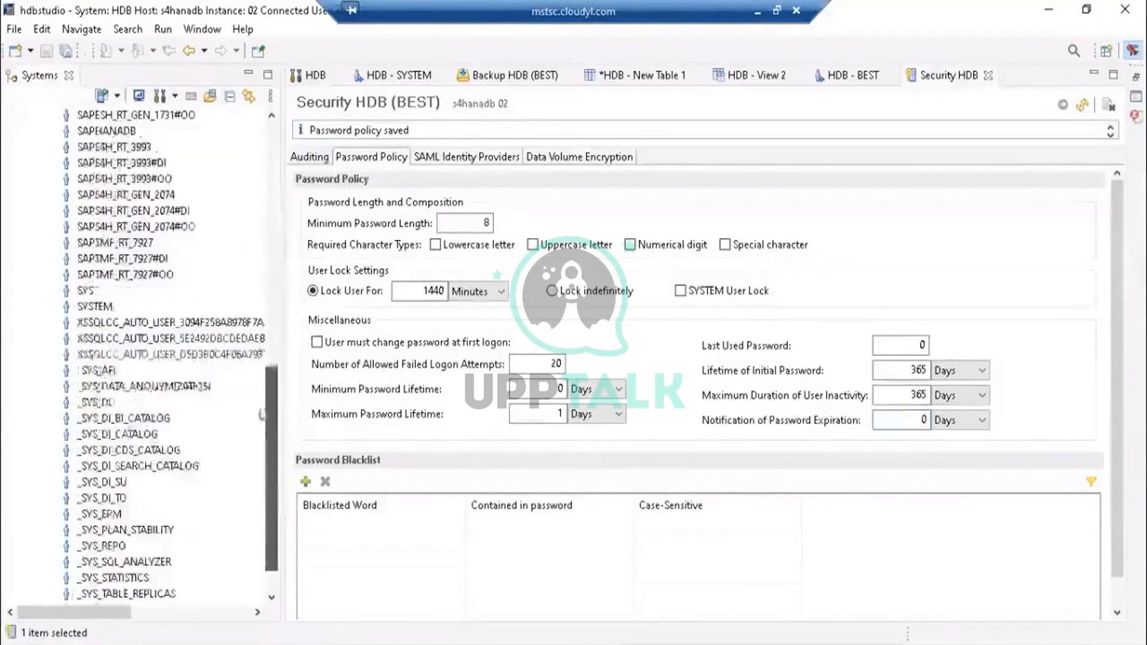
pyautogui.click(78, 306)
pyautogui.doubleClick(79, 306)
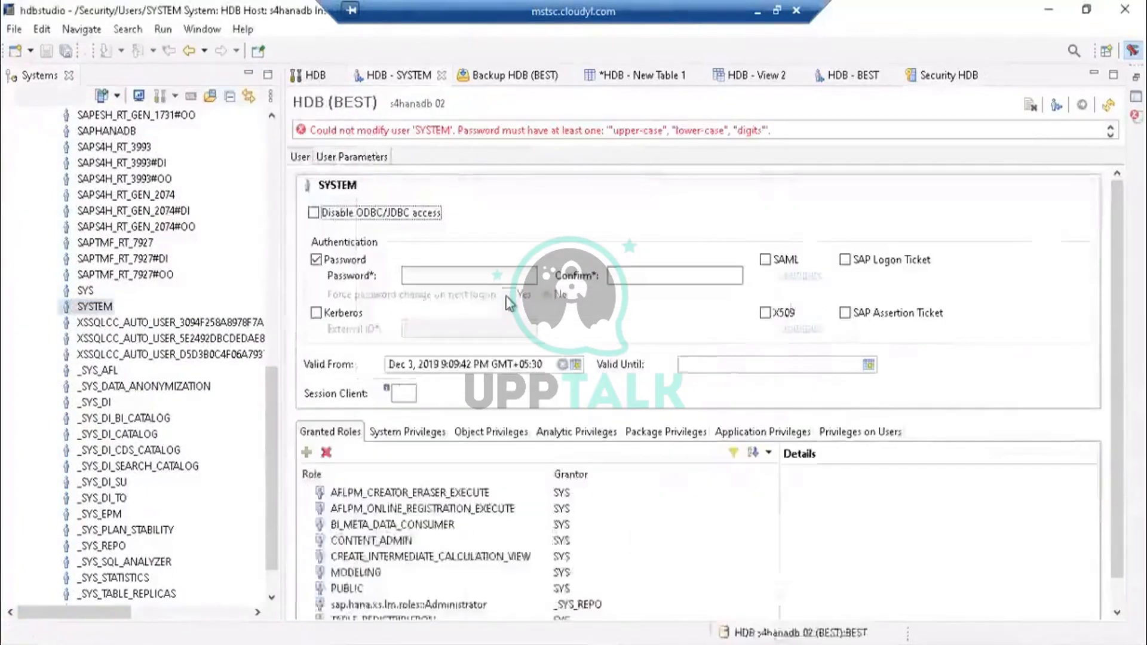
pyautogui.click(472, 278)
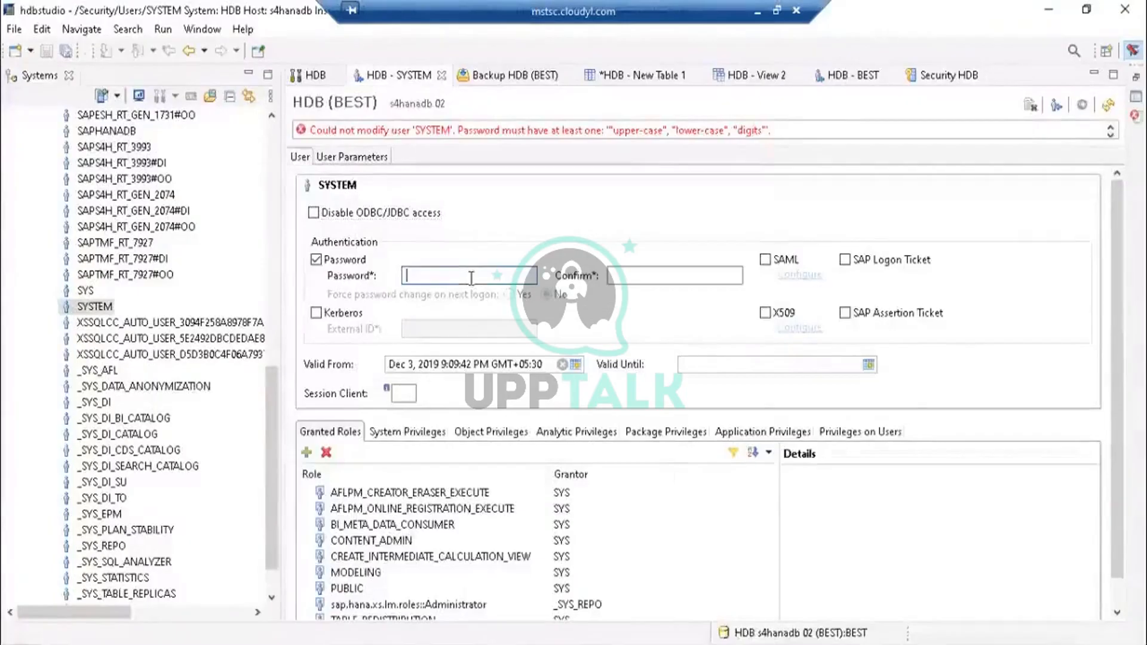
pyautogui.write('*****')
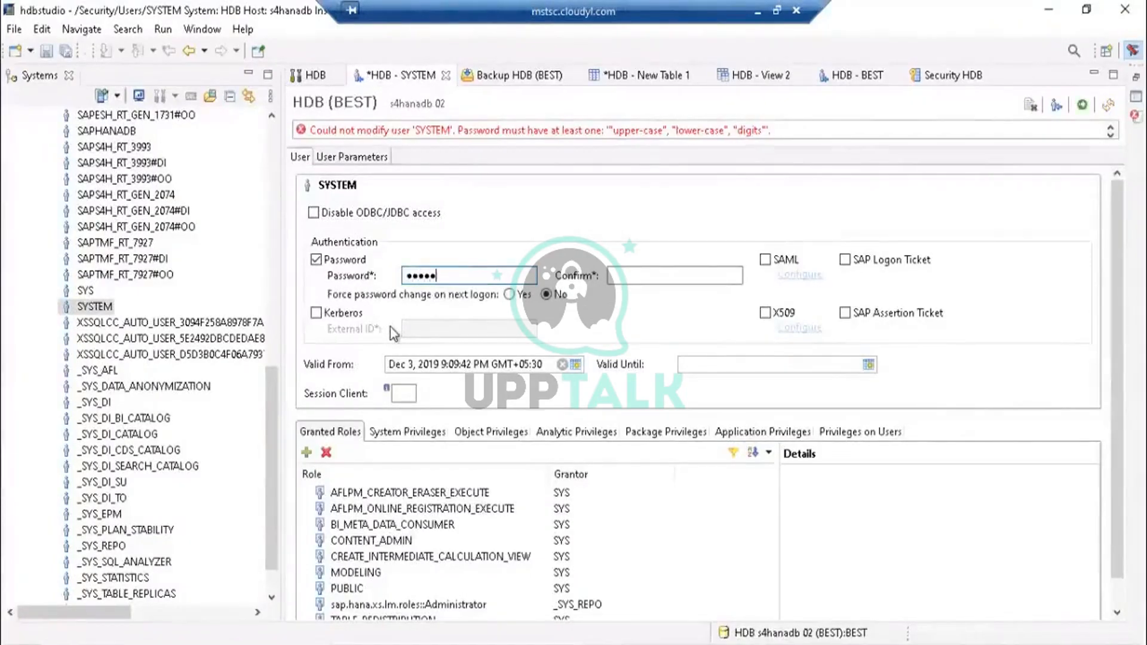
pyautogui.write('***')
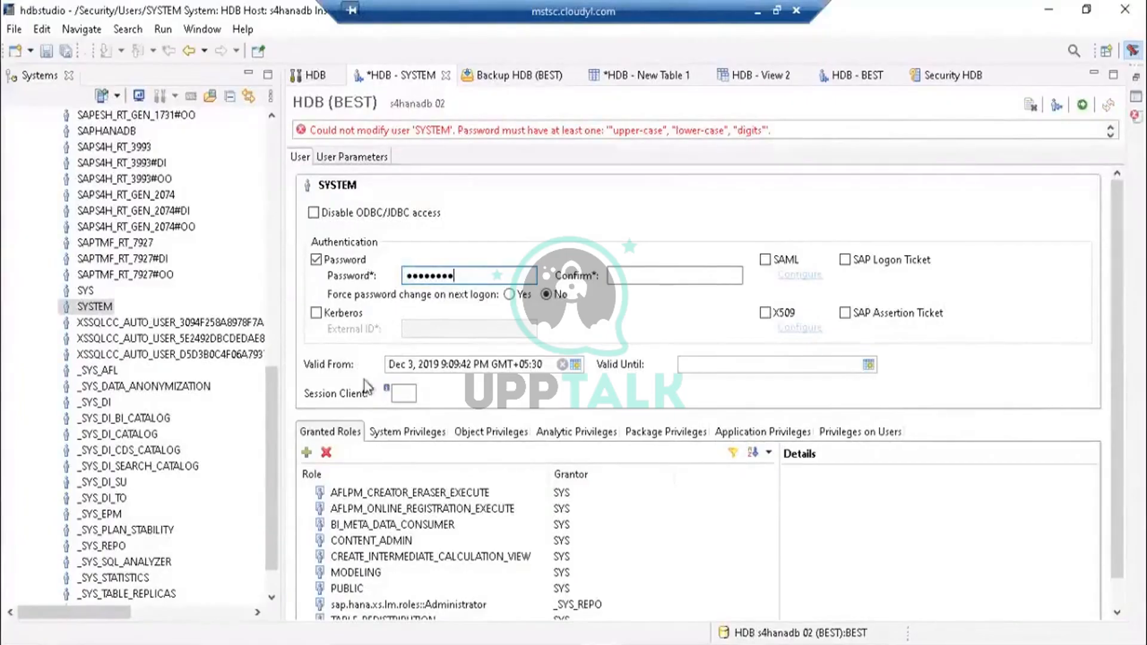
pyautogui.click(646, 277)
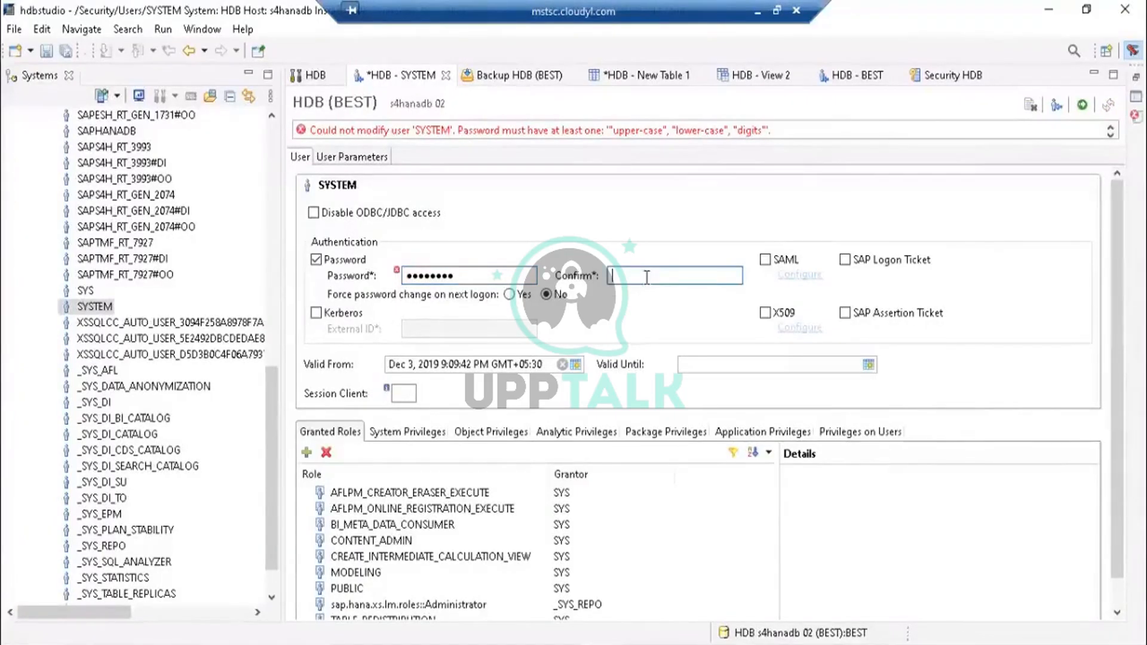
pyautogui.write('********')
pyautogui.click(741, 364)
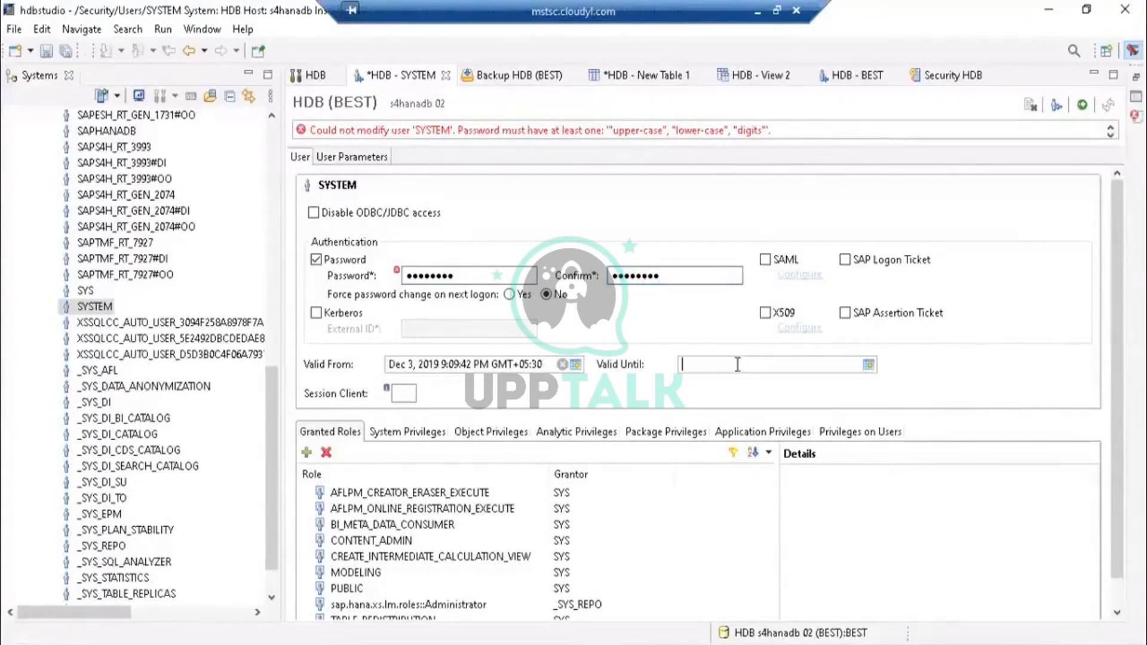
pyautogui.click(615, 275)
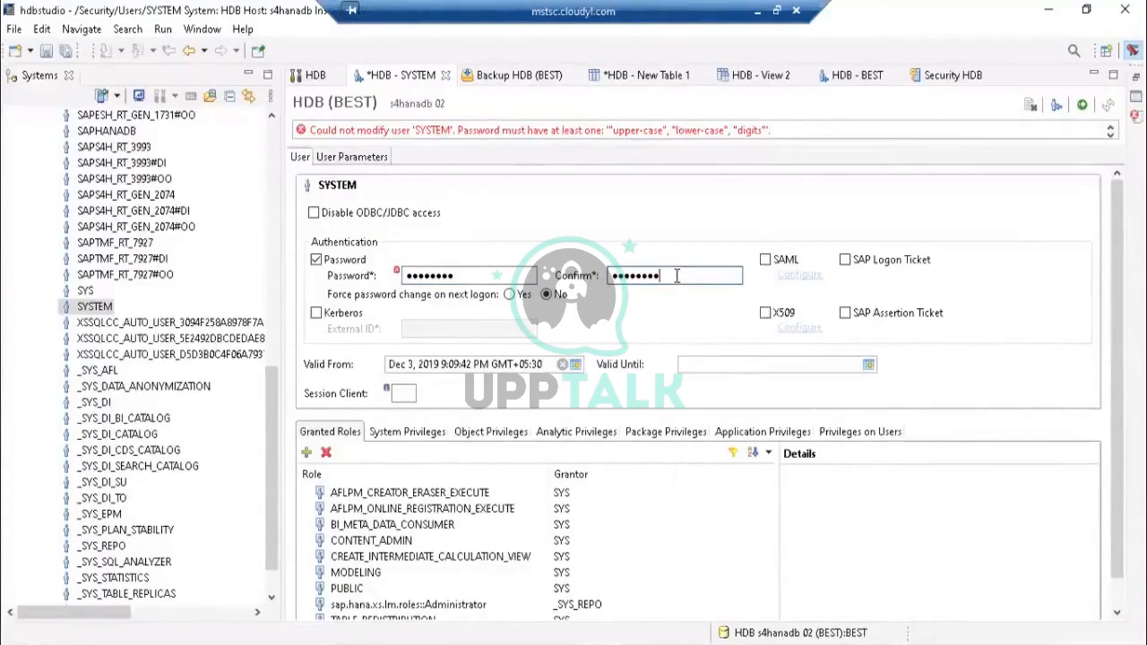
pyautogui.click(1082, 106)
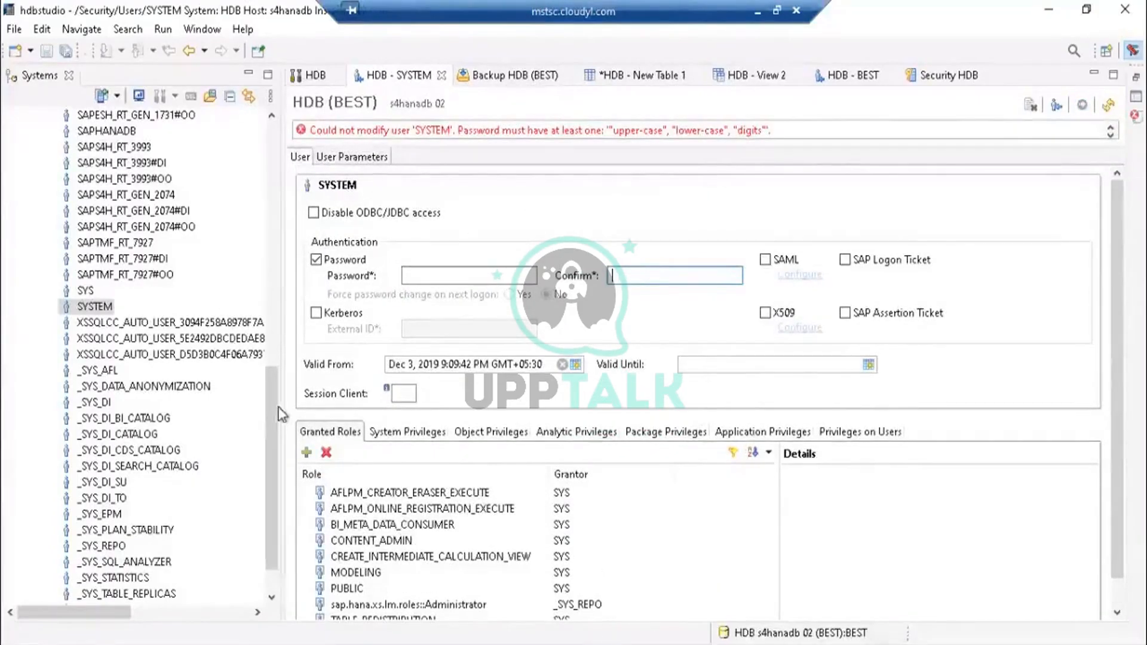
# - Close all editor tabs except HDB, discarding the unsaved changes to New Table 1
pyautogui.moveTo(275, 400); pyautogui.dragTo(272, 138)
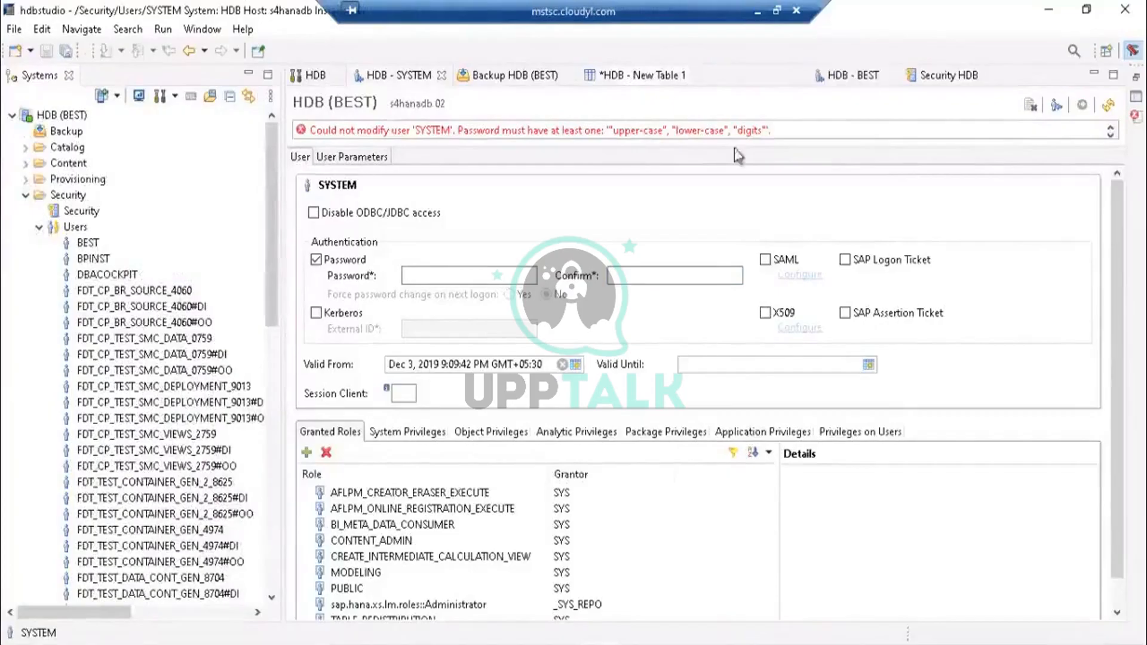
pyautogui.click(697, 76)
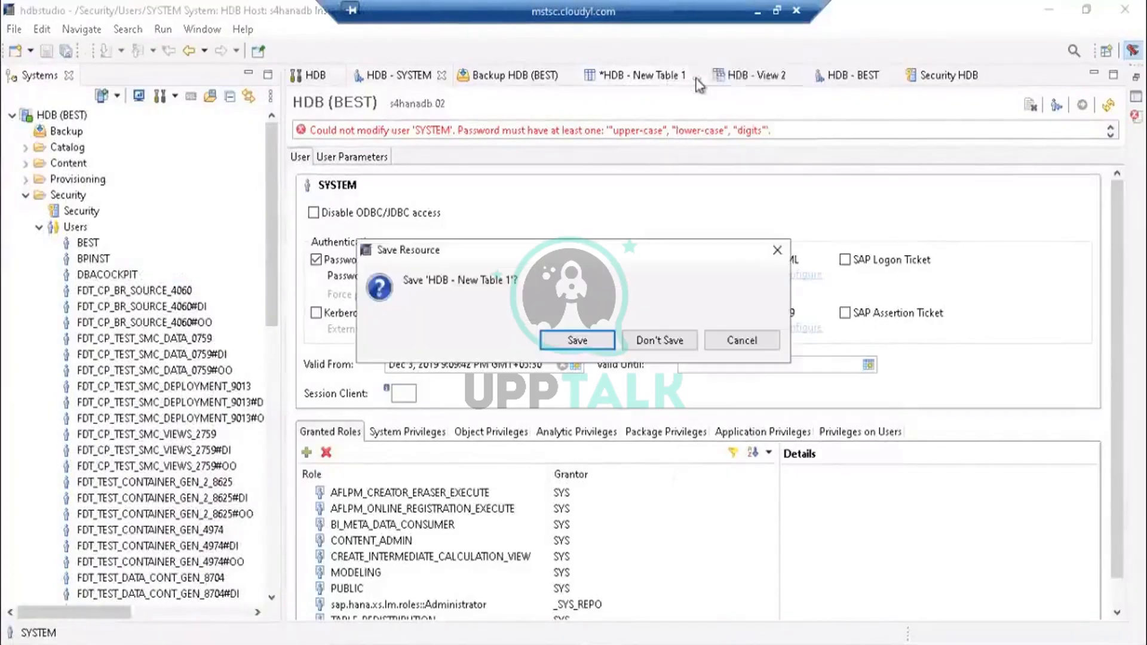
pyautogui.click(659, 338)
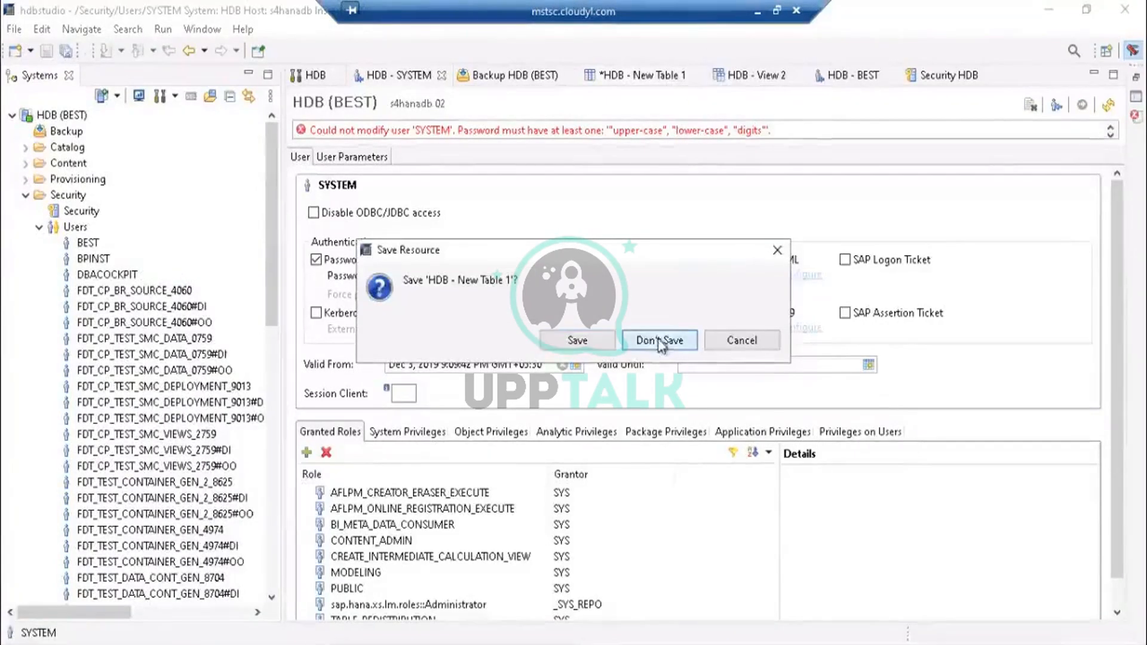
pyautogui.click(569, 76)
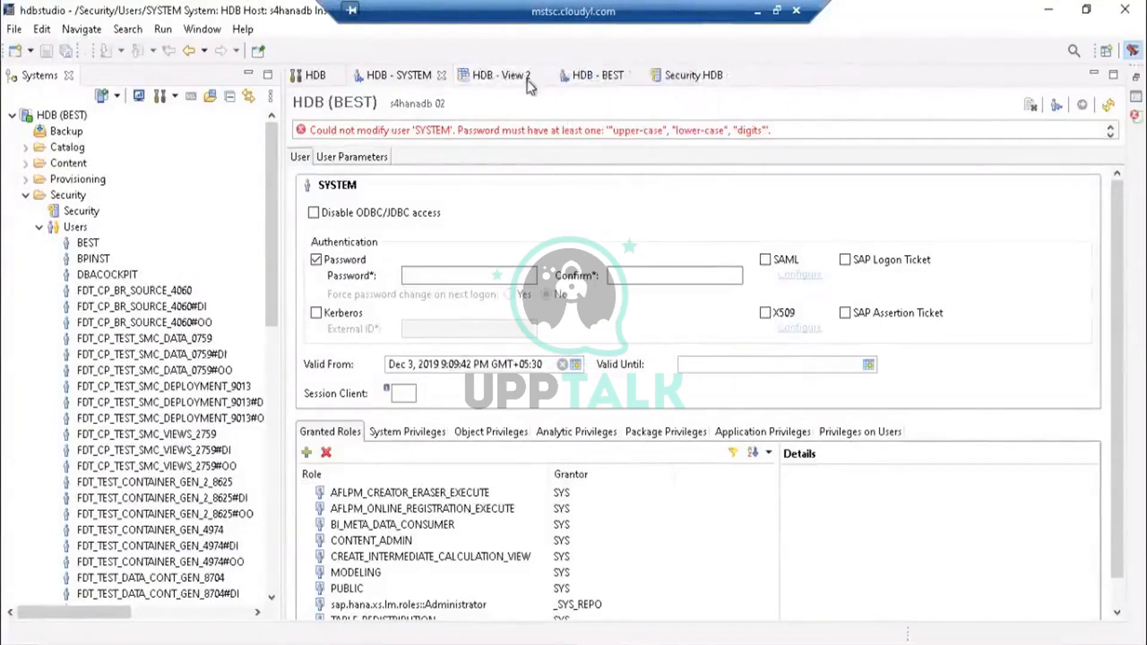
pyautogui.click(541, 77)
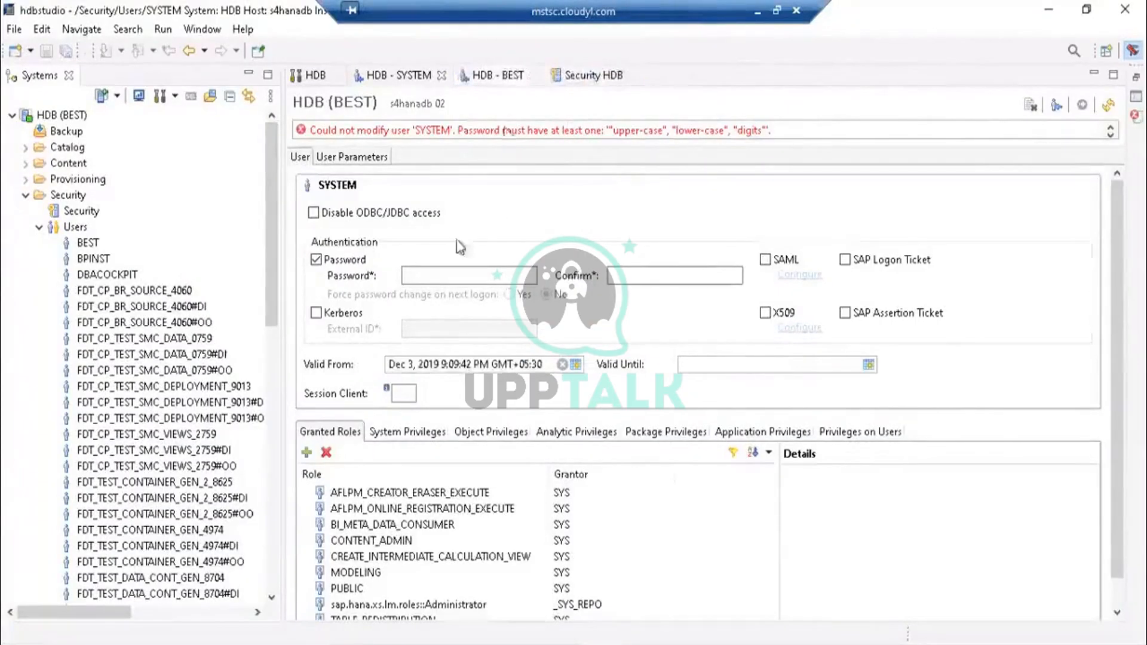
pyautogui.click(534, 75)
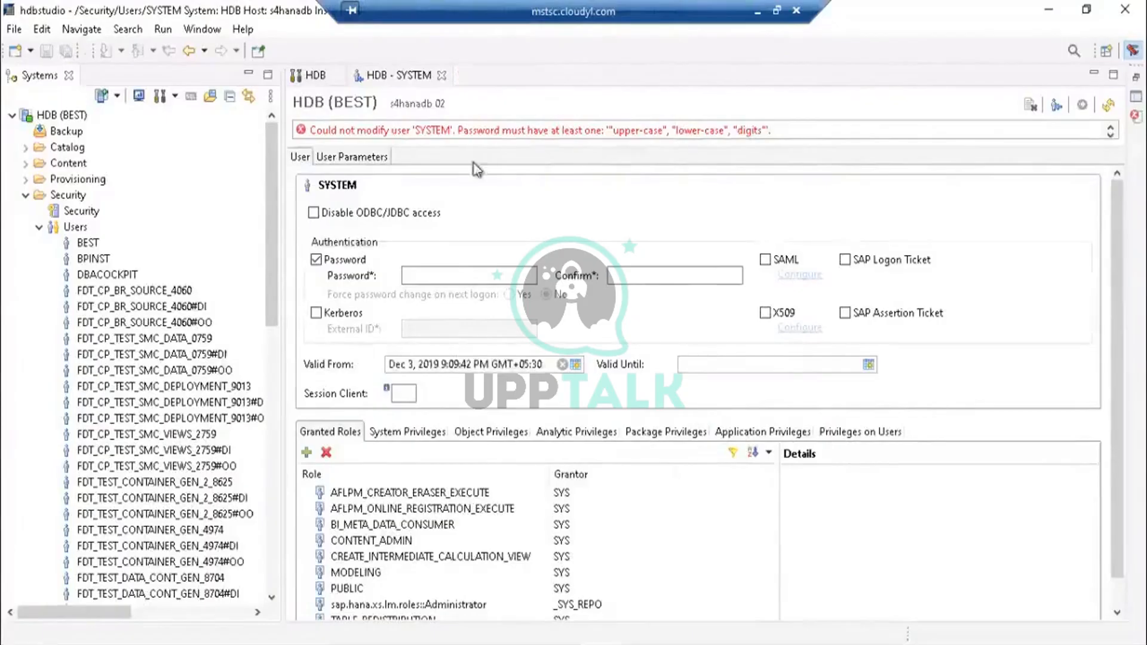
pyautogui.click(441, 75)
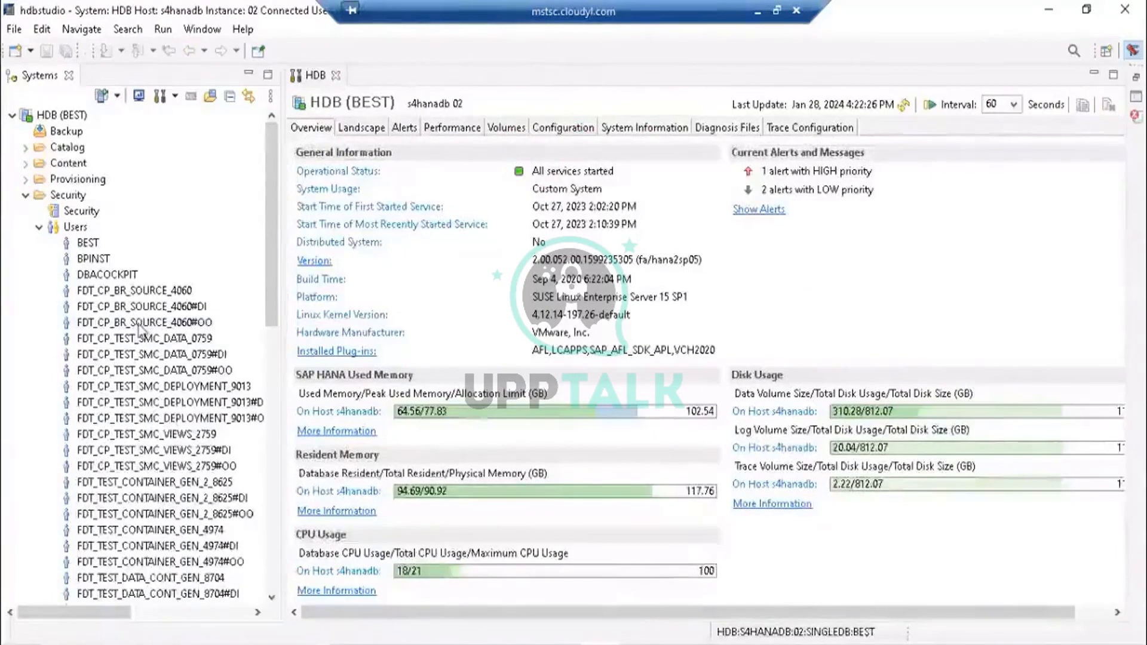
# - Open a new restricted user editor, view its Application Privileges, and close it without creating a user
pyautogui.moveTo(272, 203)
pyautogui.mouseDown()
pyautogui.moveTo(273, 272)
pyautogui.moveTo(273, 187)
pyautogui.mouseUp()
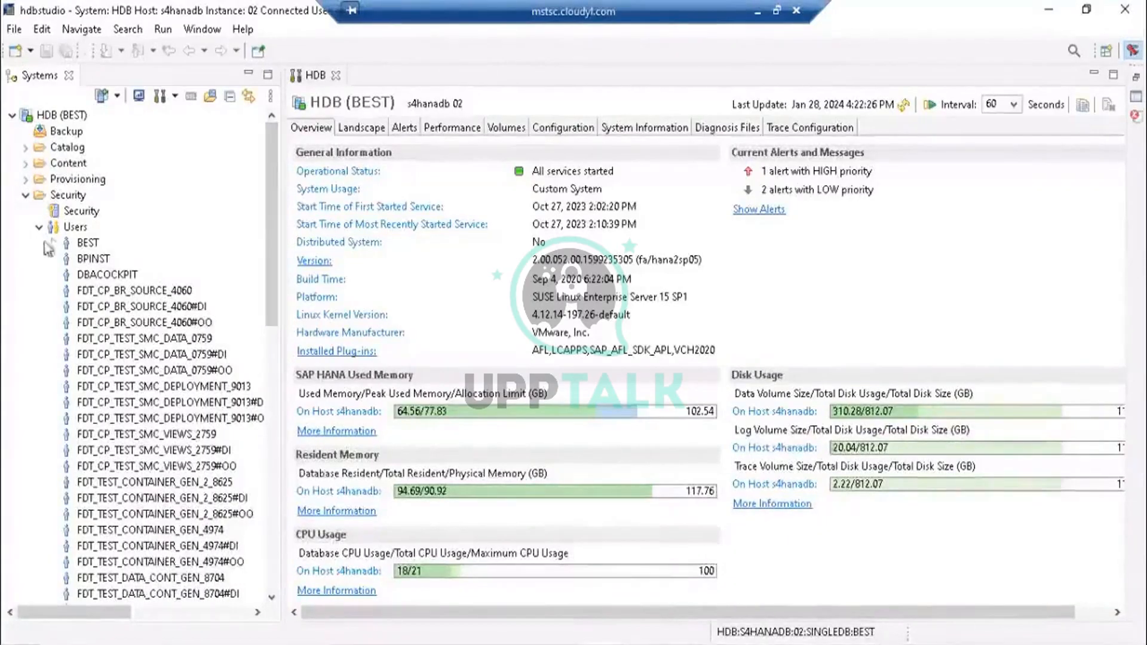
pyautogui.click(73, 229)
pyautogui.rightClick(72, 229)
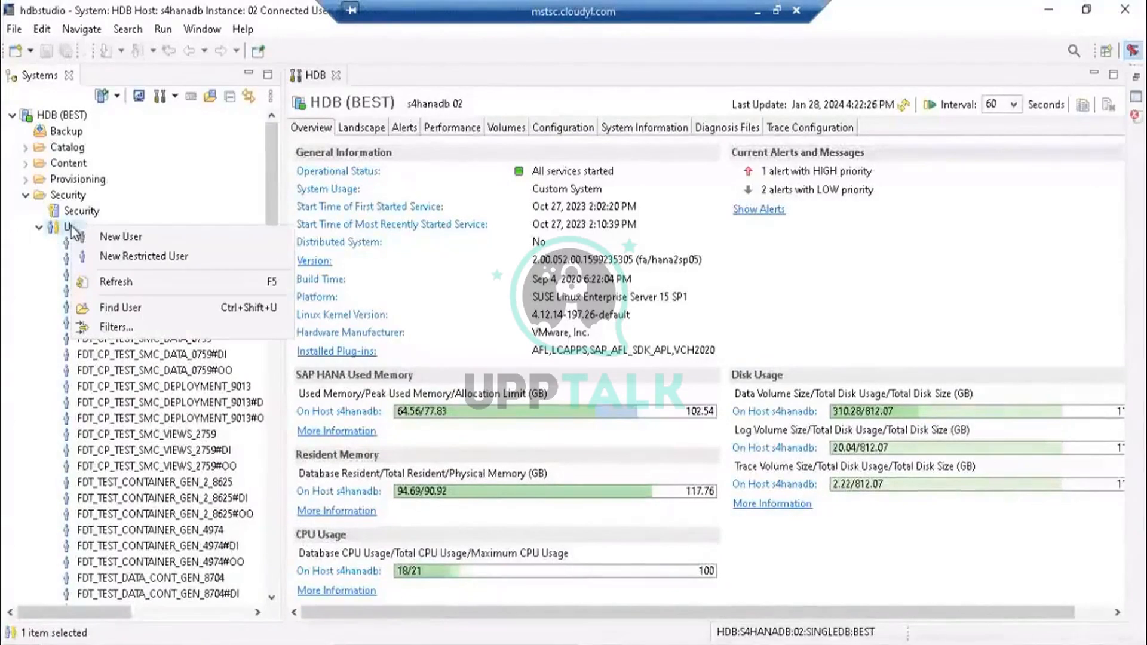
pyautogui.click(96, 255)
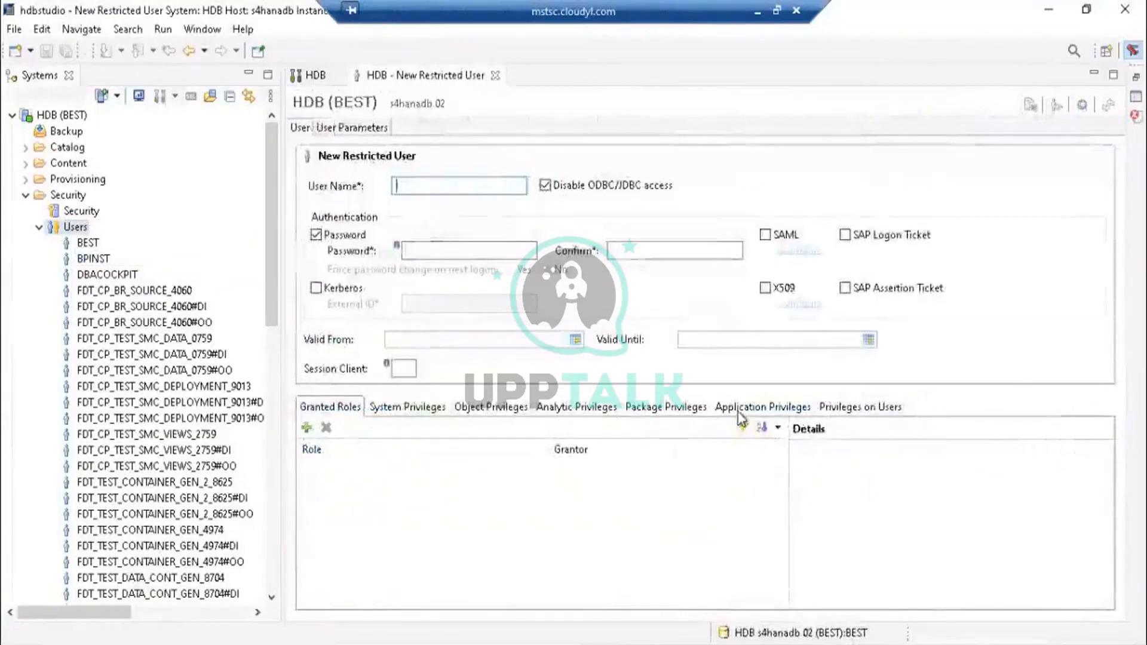
pyautogui.click(741, 411)
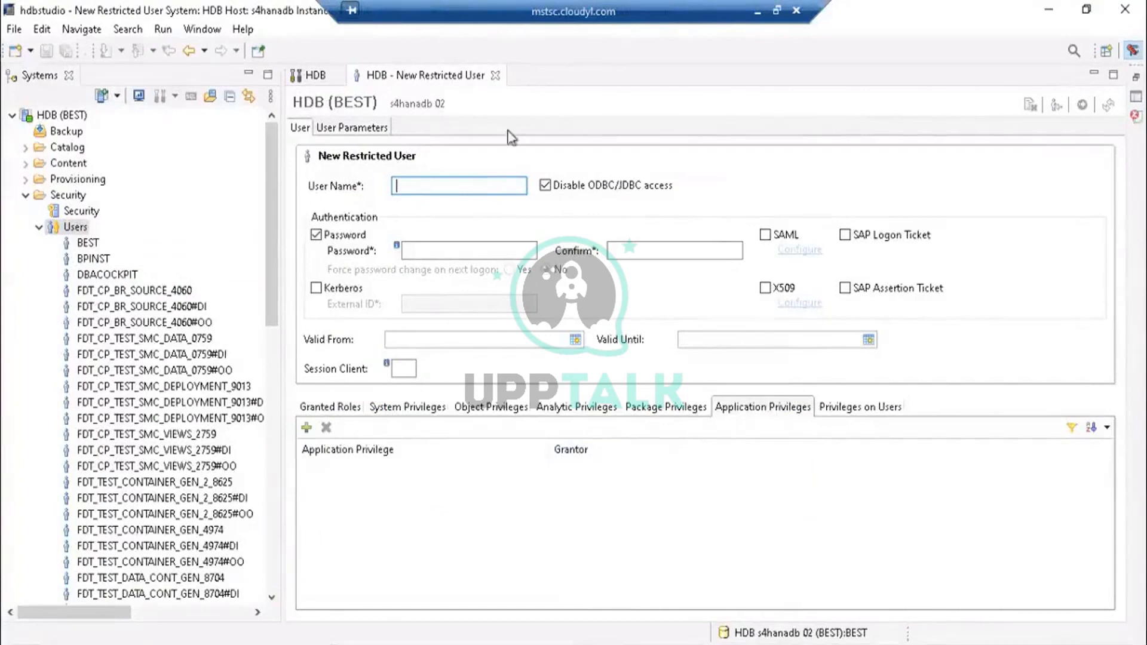
pyautogui.click(495, 76)
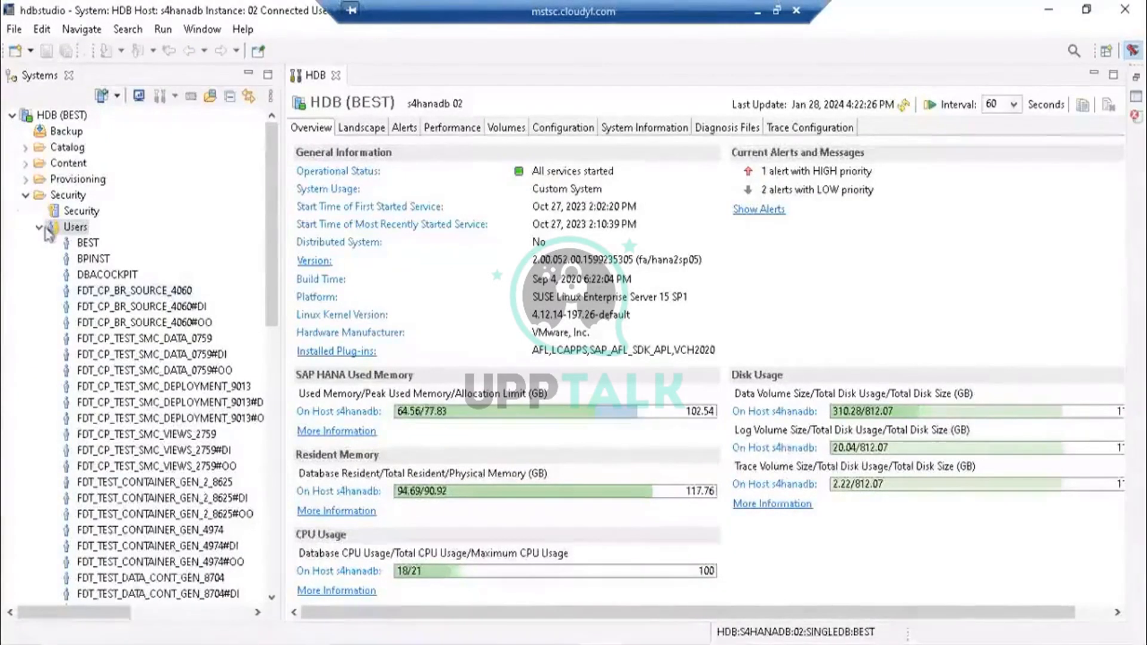
# - Refresh the Security folder, reopen the SYSTEM user, enter a new password and its confirmation, and deploy the change
pyautogui.click(61, 197)
pyautogui.rightClick(59, 202)
pyautogui.click(84, 210)
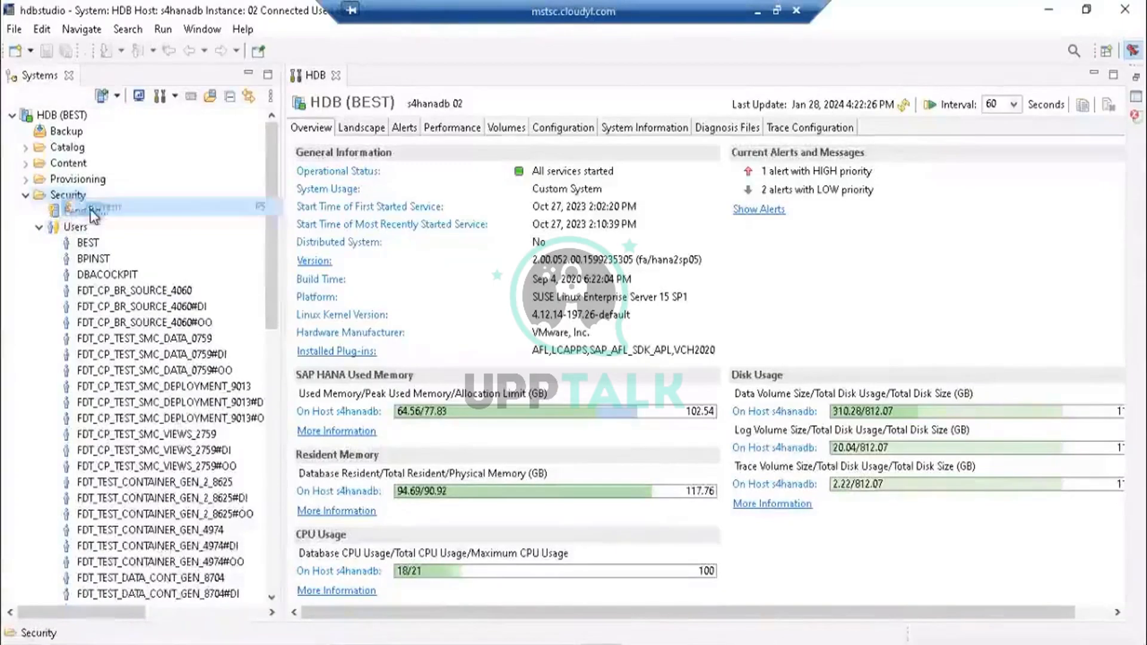
pyautogui.click(38, 227)
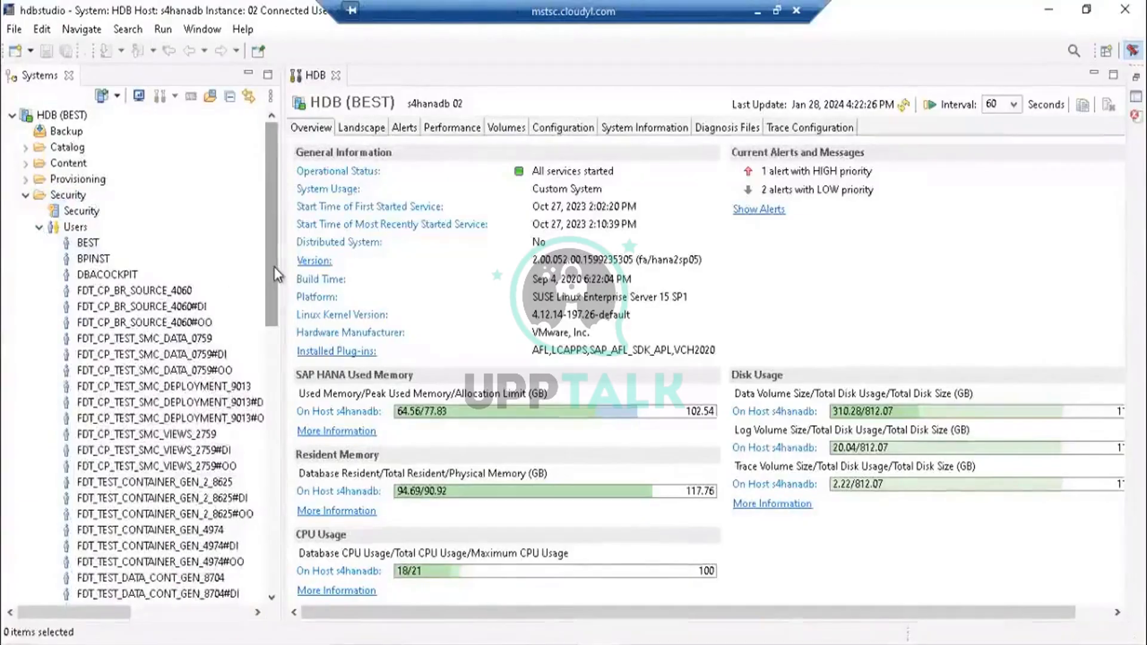
pyautogui.moveTo(276, 275); pyautogui.dragTo(276, 562)
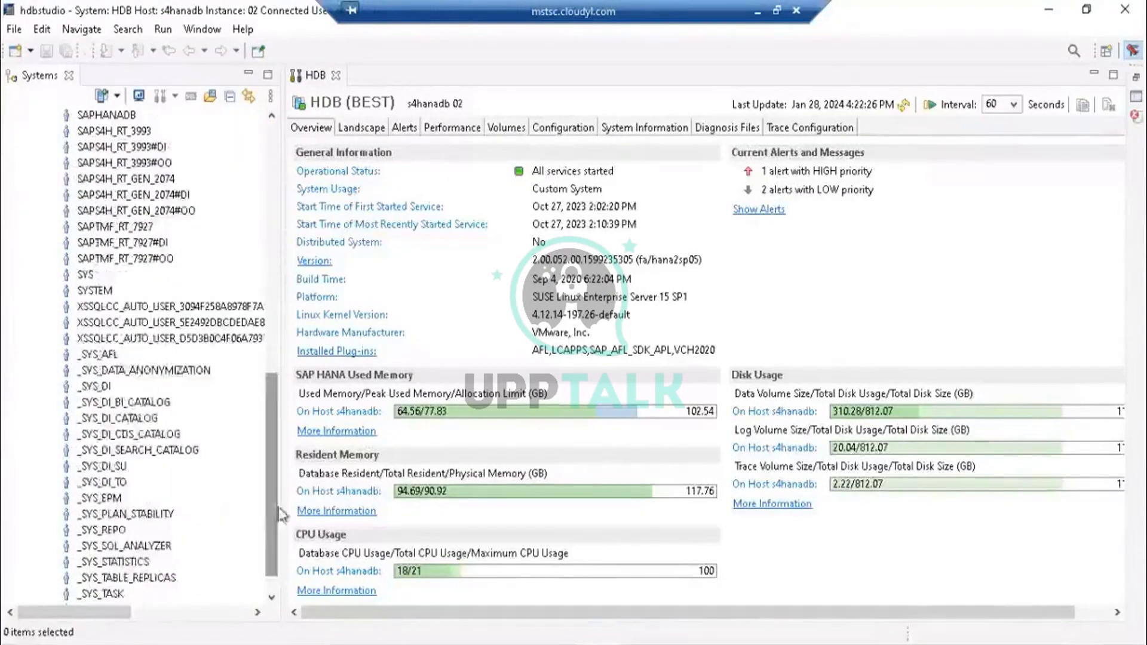
pyautogui.doubleClick(96, 291)
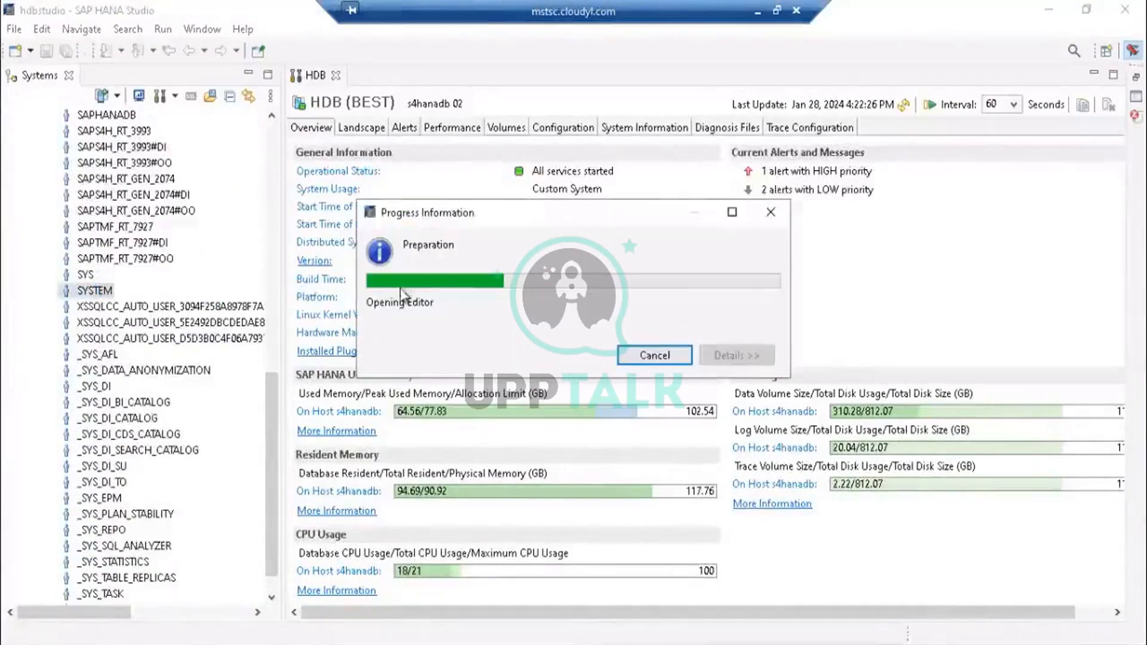
pyautogui.click(453, 237)
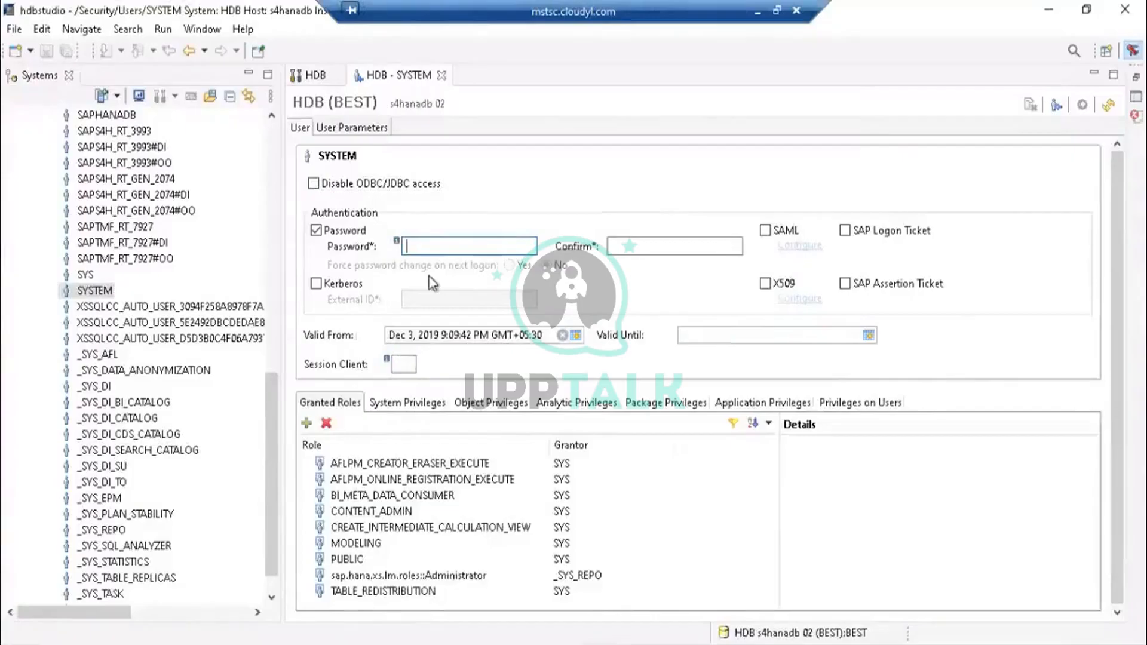
pyautogui.write('*')
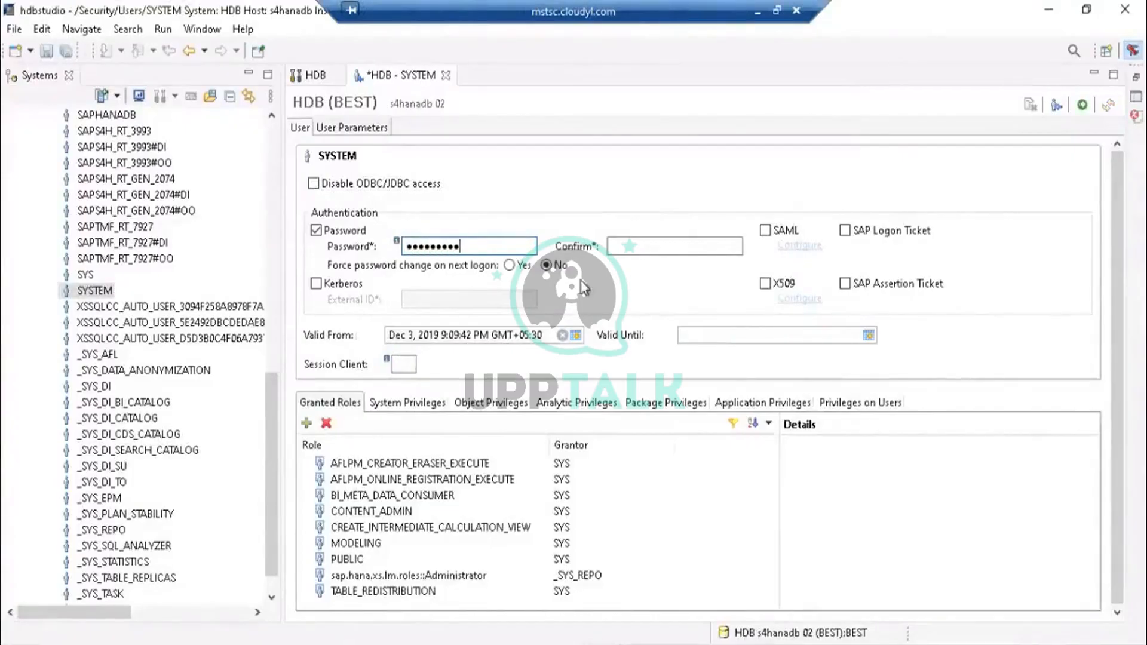
pyautogui.click(672, 248)
pyautogui.write('**')
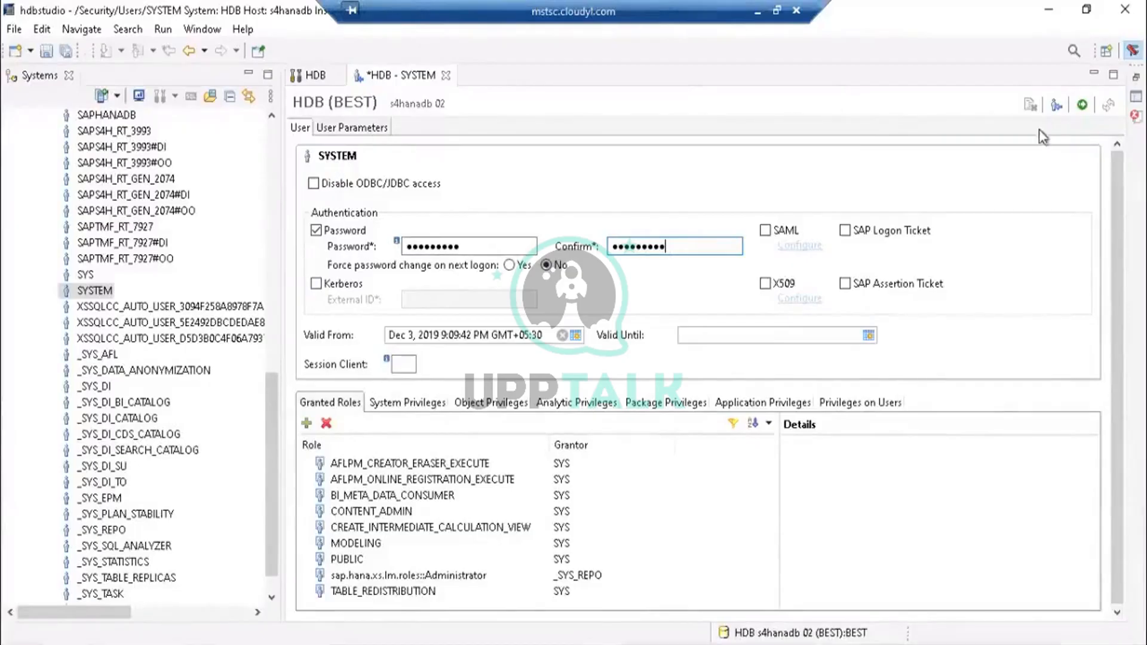
pyautogui.click(1082, 109)
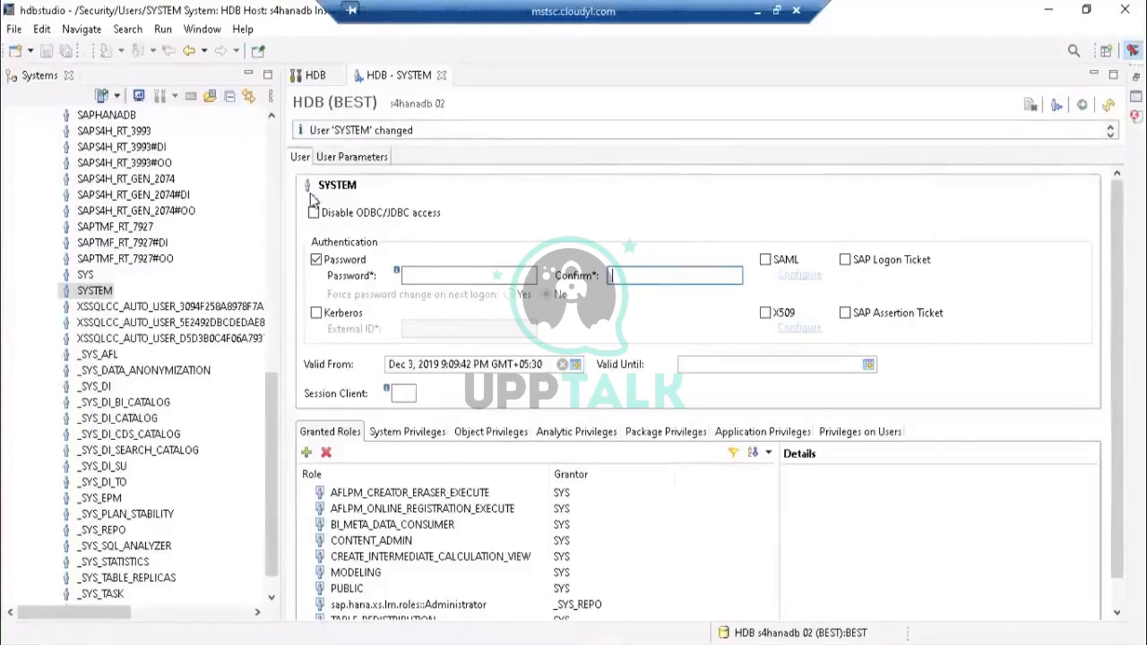
# - Scroll to the top of the Systems tree and open the HDB (BEST) system overview
pyautogui.moveTo(277, 407); pyautogui.dragTo(264, 174)
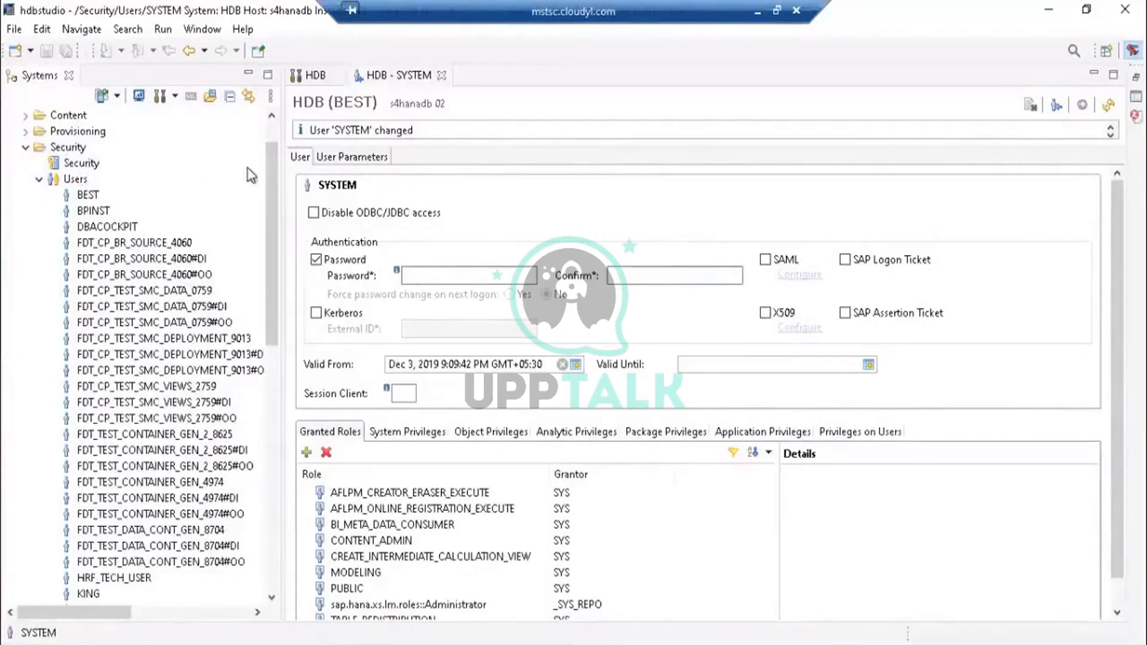
pyautogui.moveTo(267, 156); pyautogui.dragTo(269, 130)
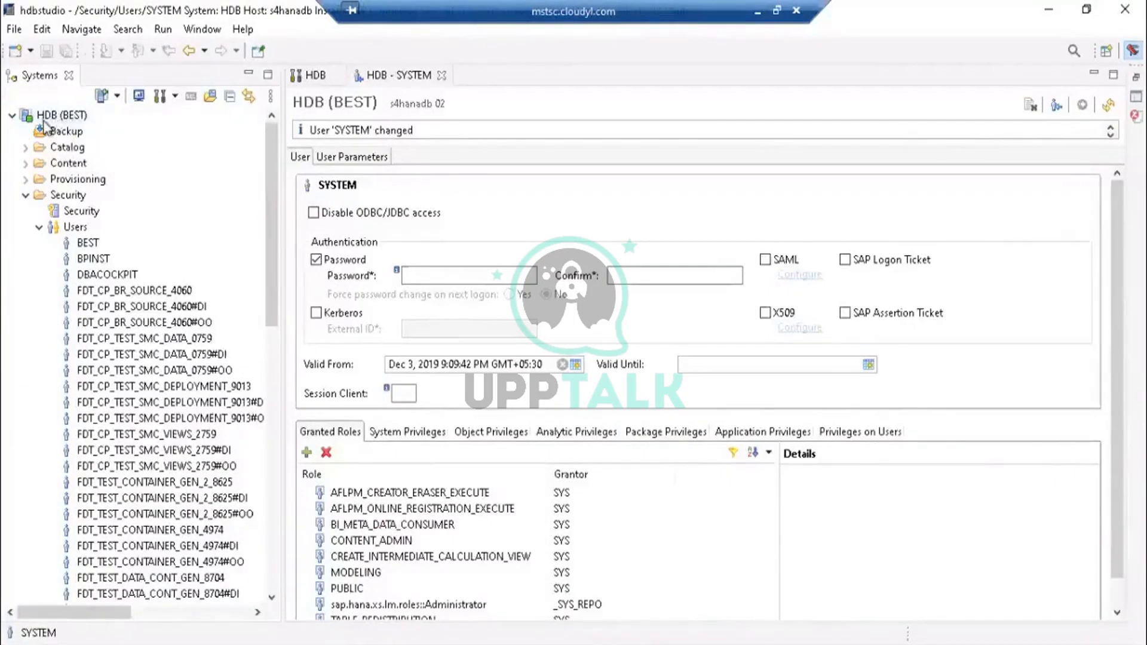
pyautogui.moveTo(52, 119)
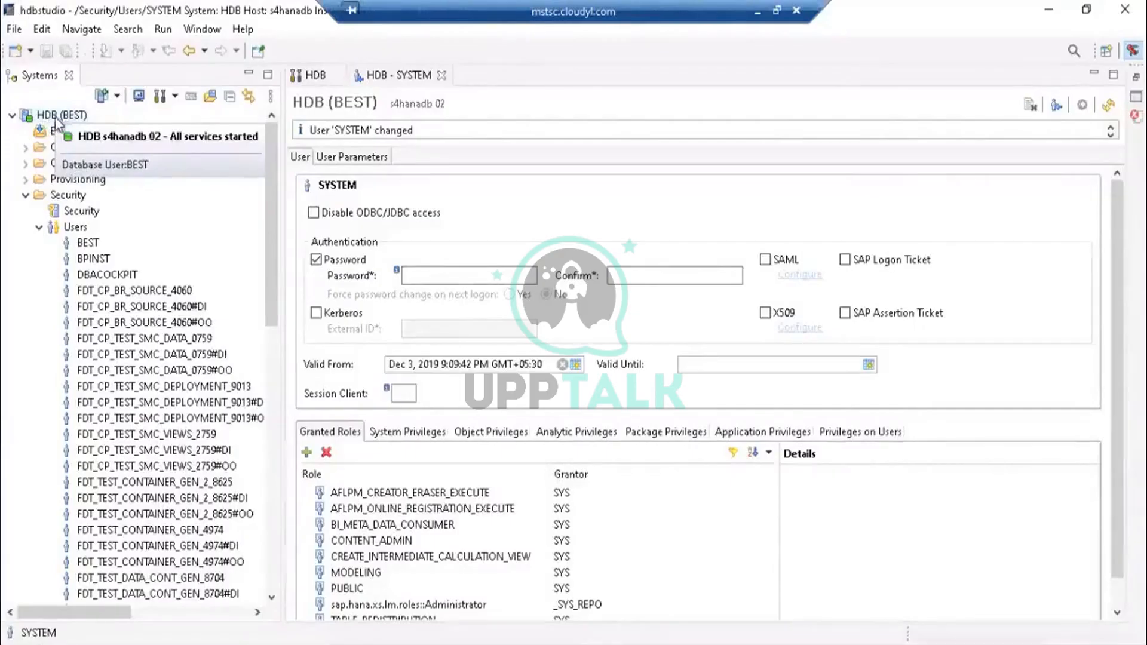
pyautogui.click(66, 118)
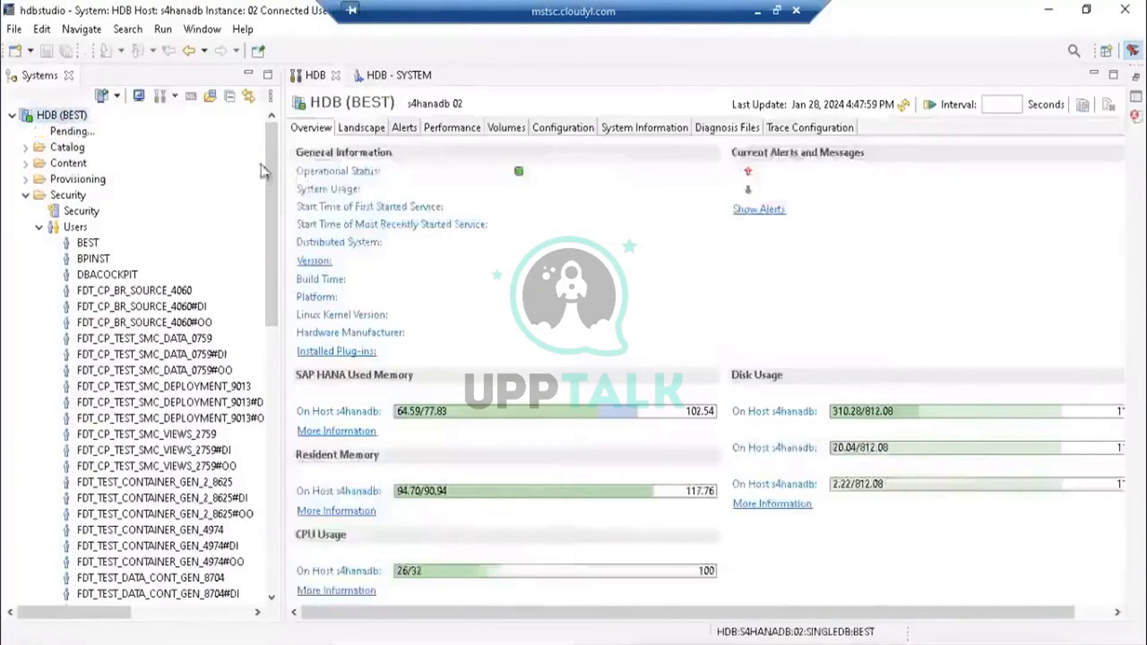
# - Add the HDB system with a different user, choosing database user authentication and starting the user name as SYST
pyautogui.rightClick(53, 116)
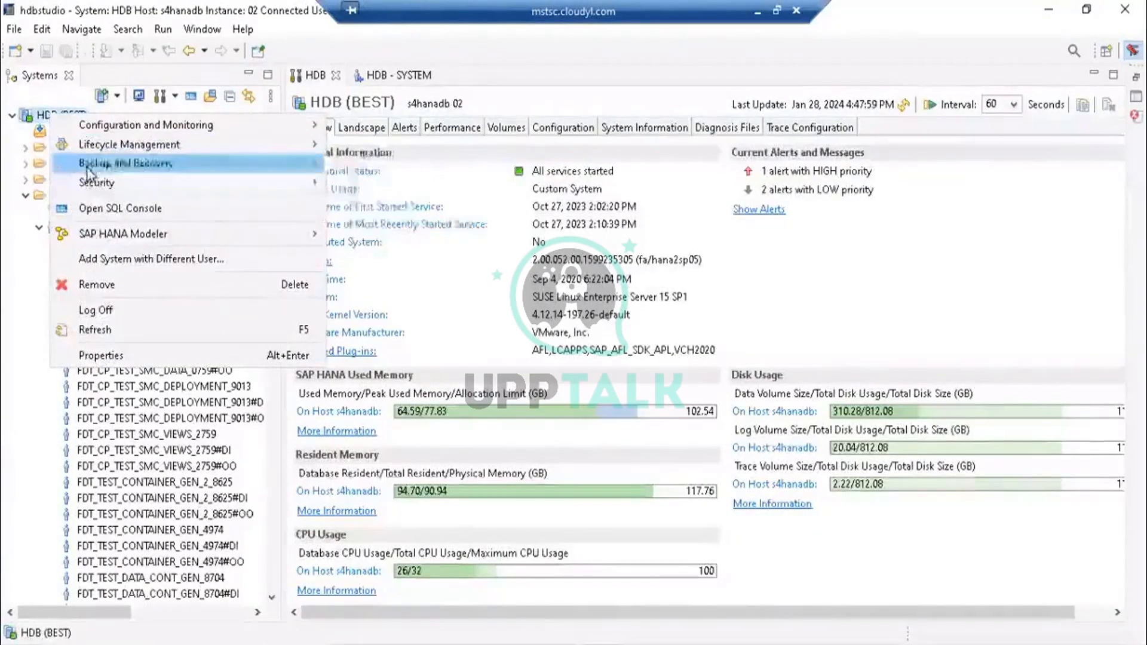
pyautogui.moveTo(93, 184)
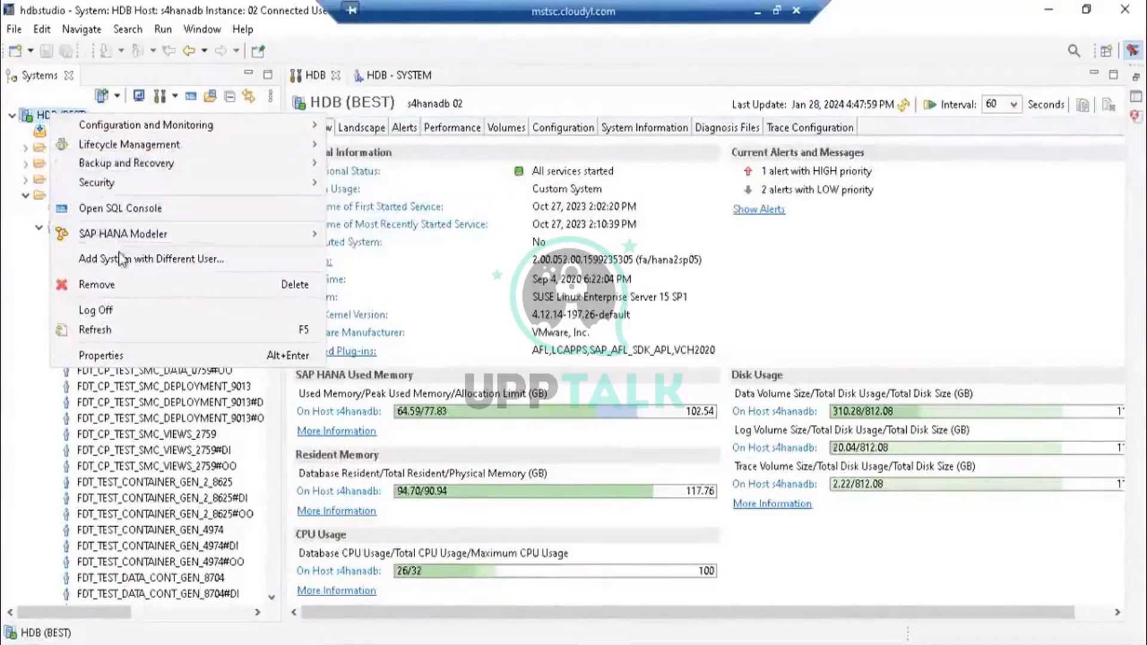
pyautogui.click(235, 266)
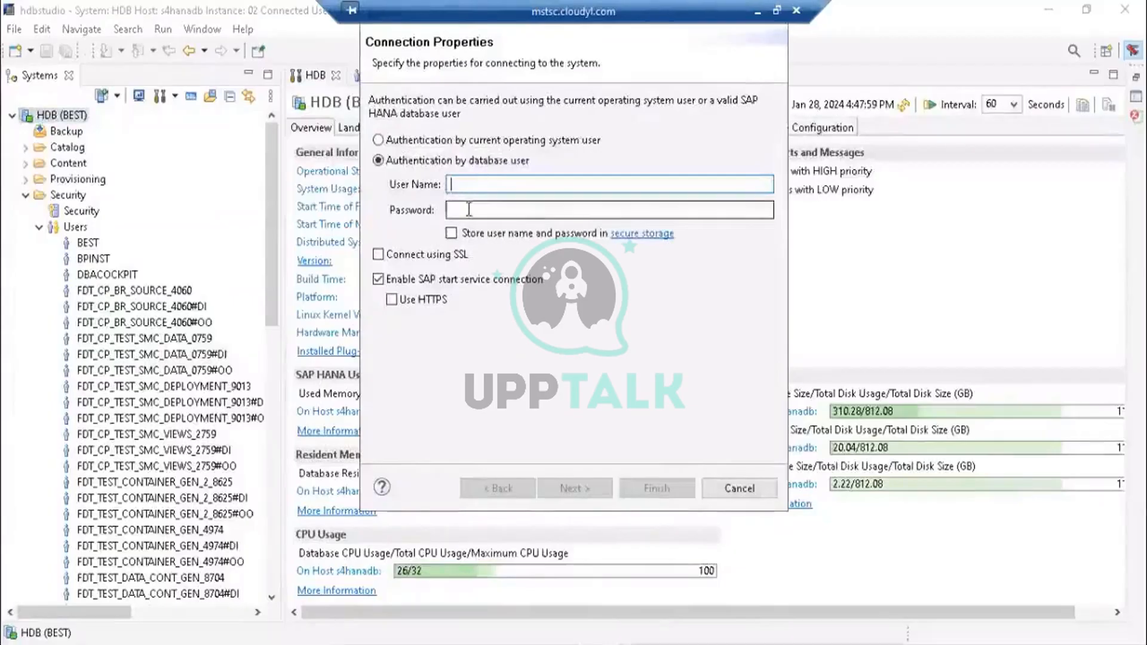
pyautogui.click(469, 210)
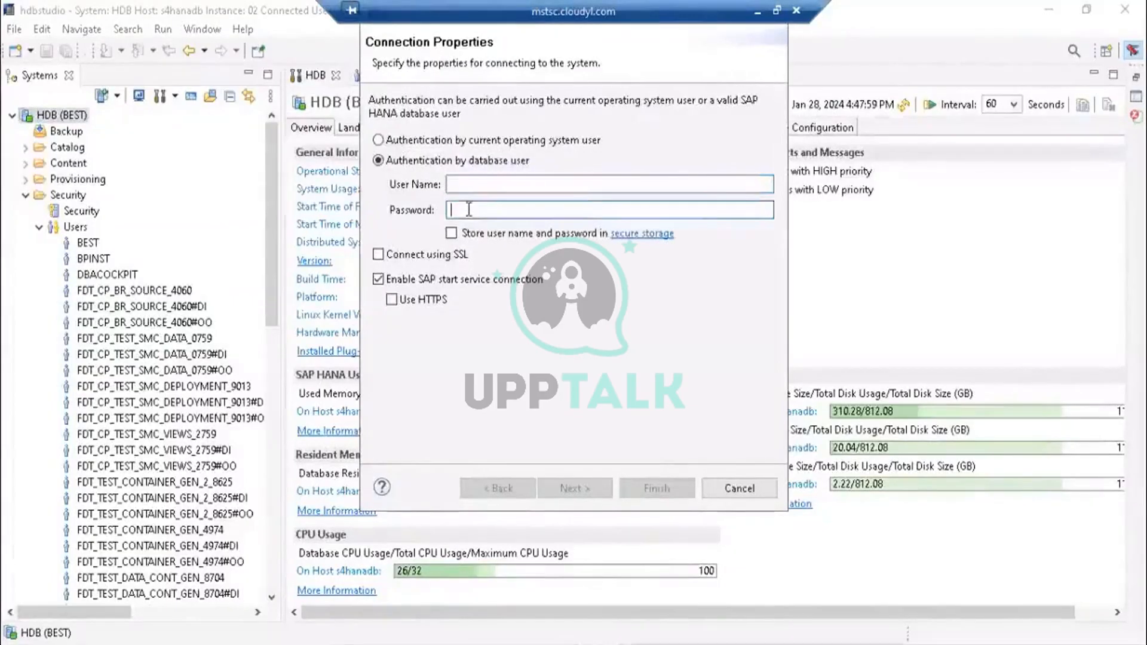
pyautogui.click(460, 184)
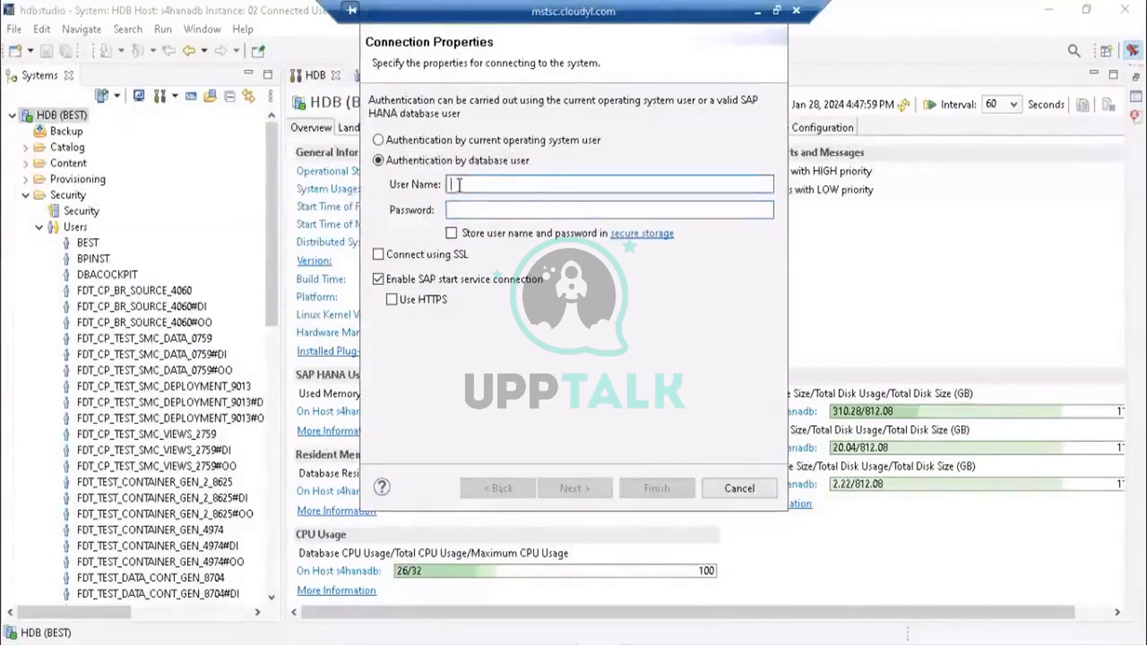
pyautogui.click(459, 210)
pyautogui.click(459, 187)
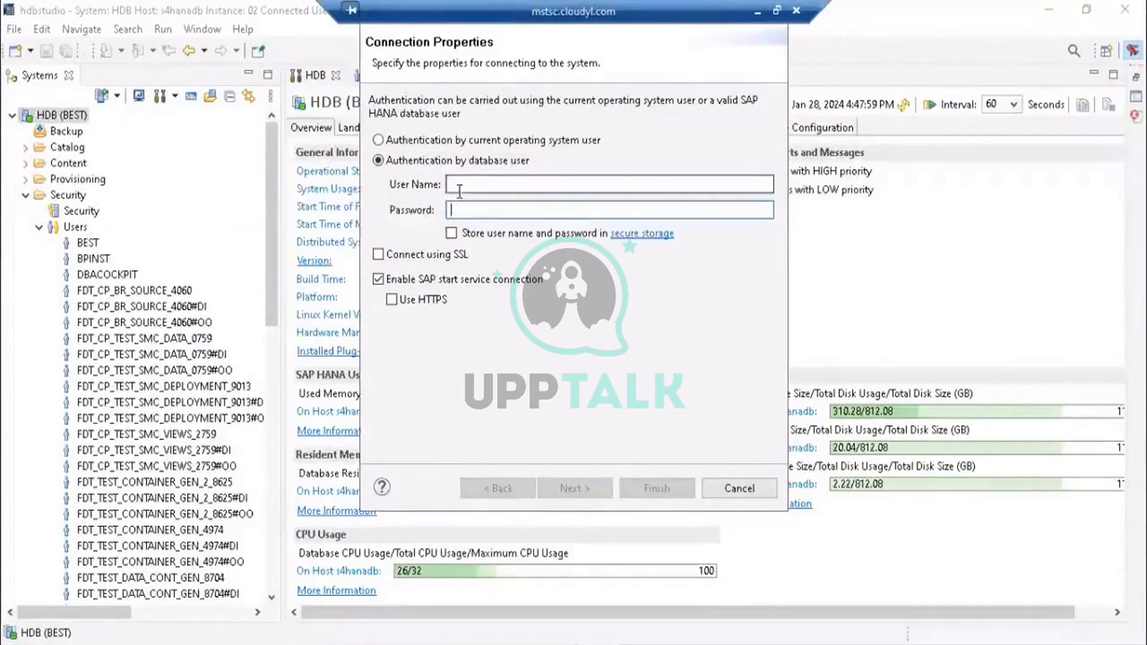
pyautogui.click(460, 210)
pyautogui.click(454, 182)
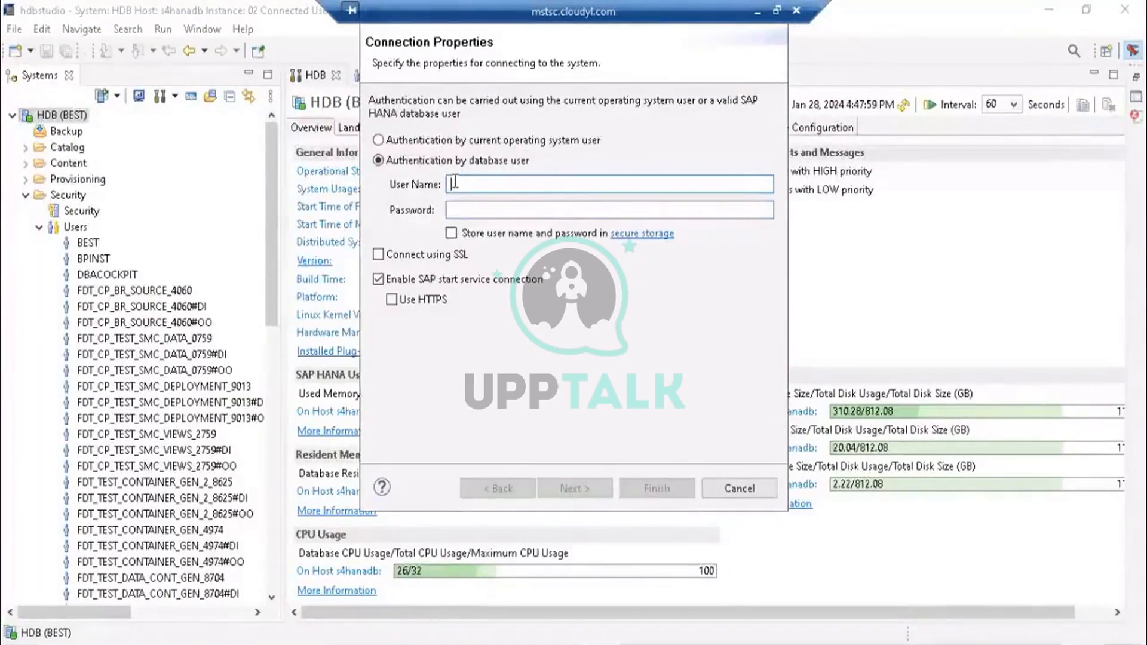
pyautogui.write('SYST')
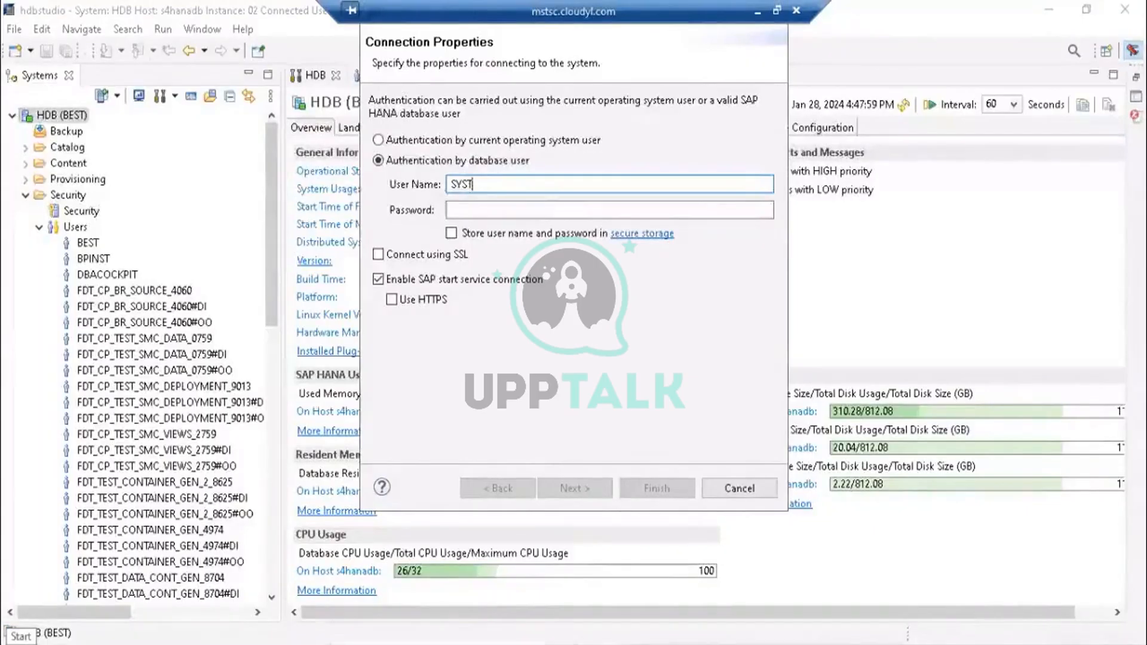
# - Launch the On-Screen Keyboard app from the Windows Start search
pyautogui.click(8, 639)
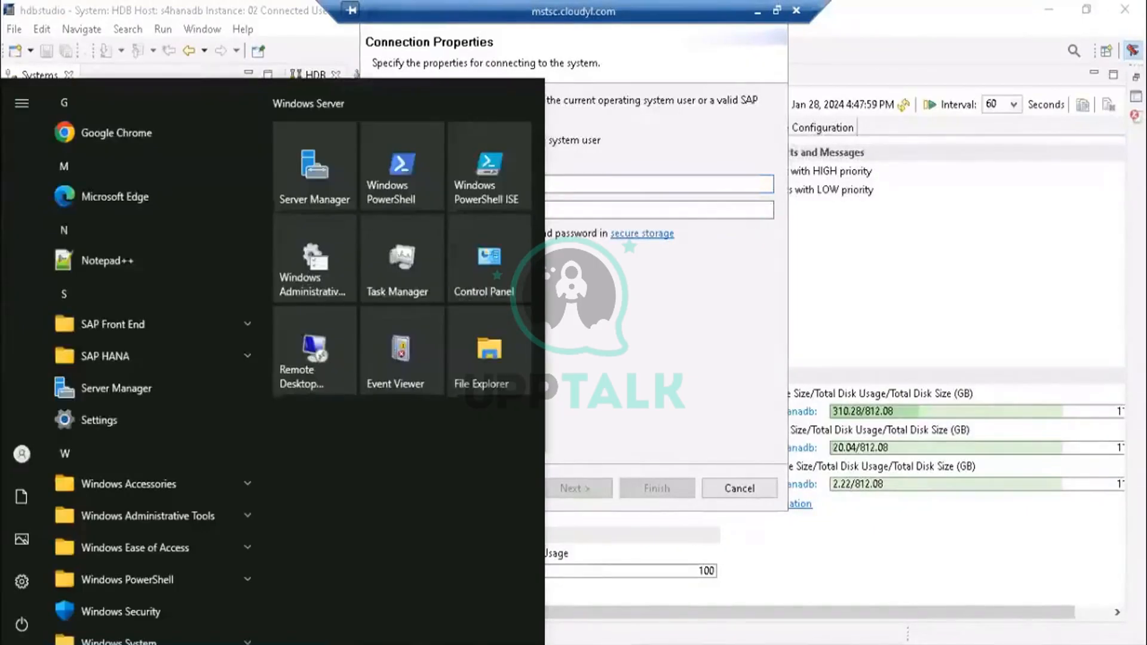
pyautogui.write('sr')
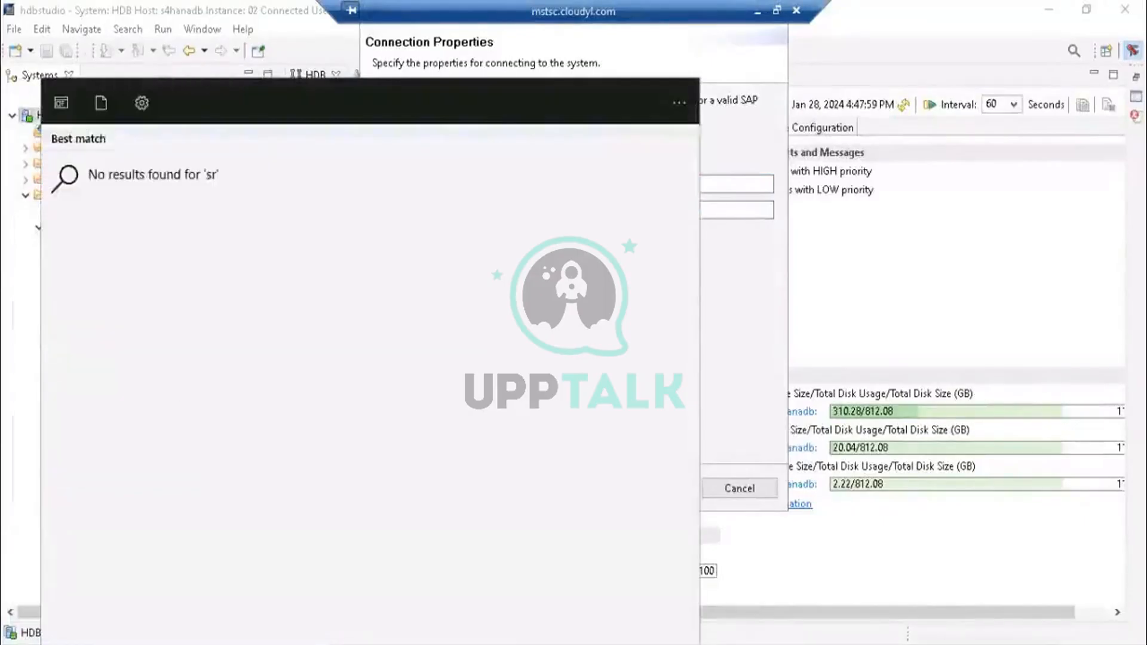
pyautogui.press('BackSpace')
pyautogui.press('BackSpace')
pyautogui.write('b')
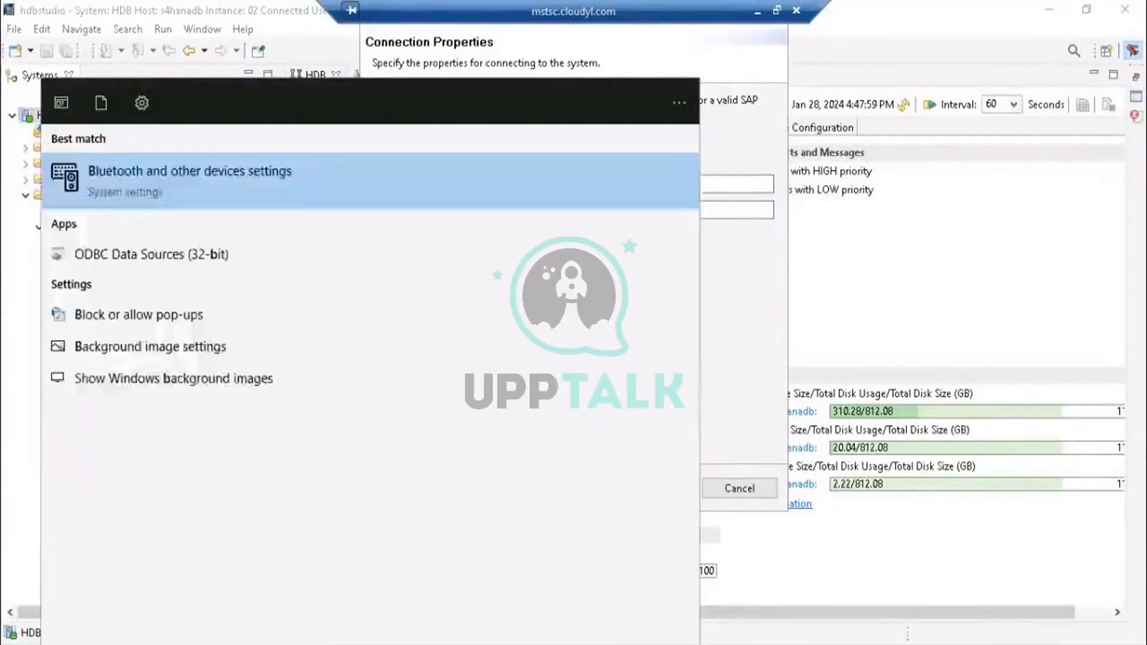
pyautogui.press('BackSpace')
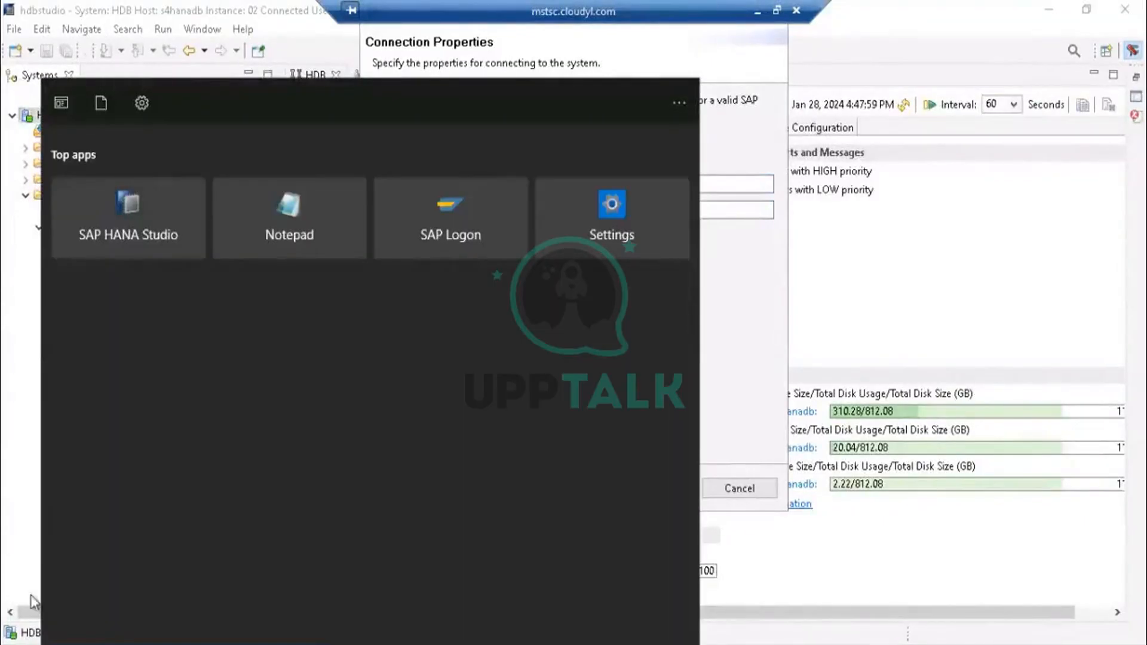
pyautogui.write('k')
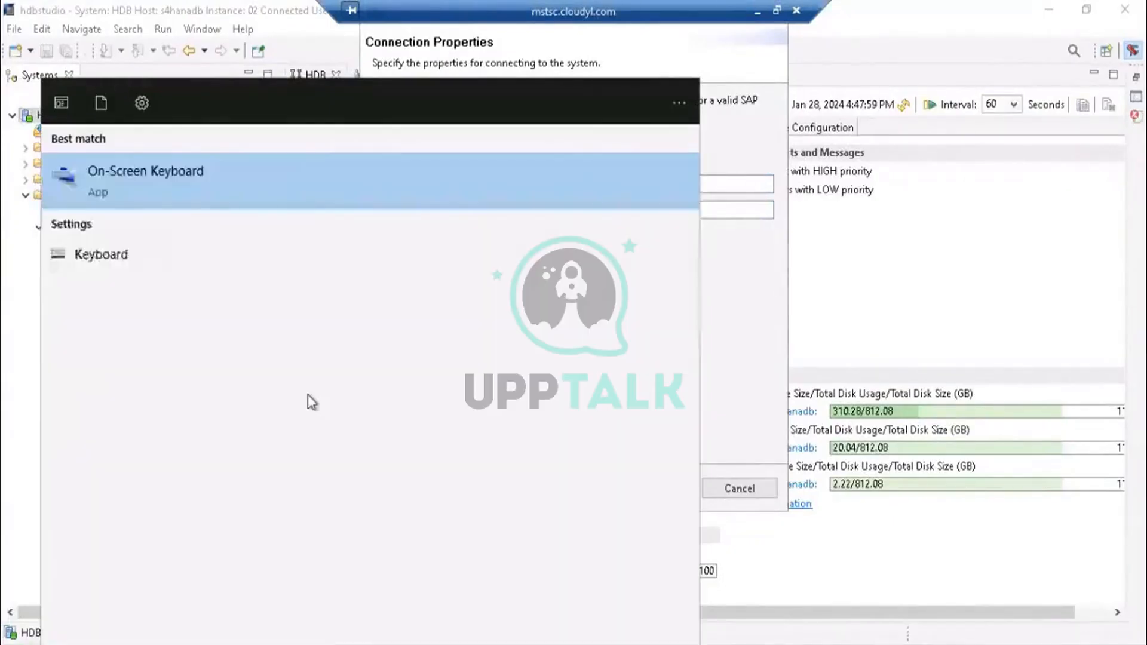
pyautogui.press('Return')
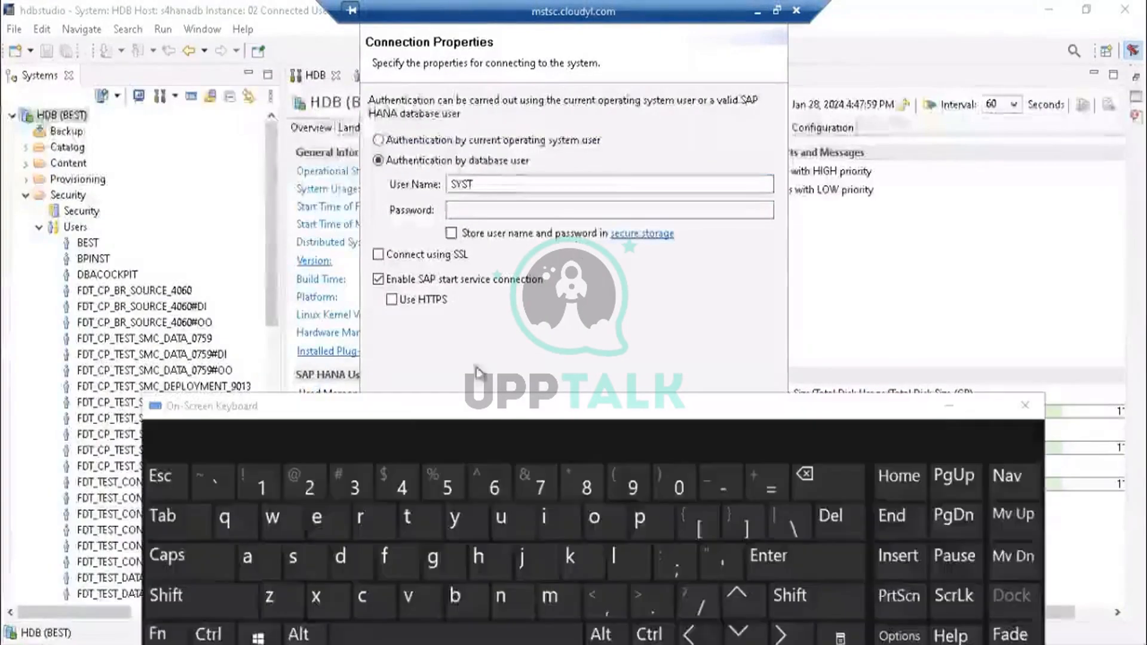
# - Complete the database user name as SYSTEM using the on-screen keyboard with Caps Lock on
pyautogui.click(478, 184)
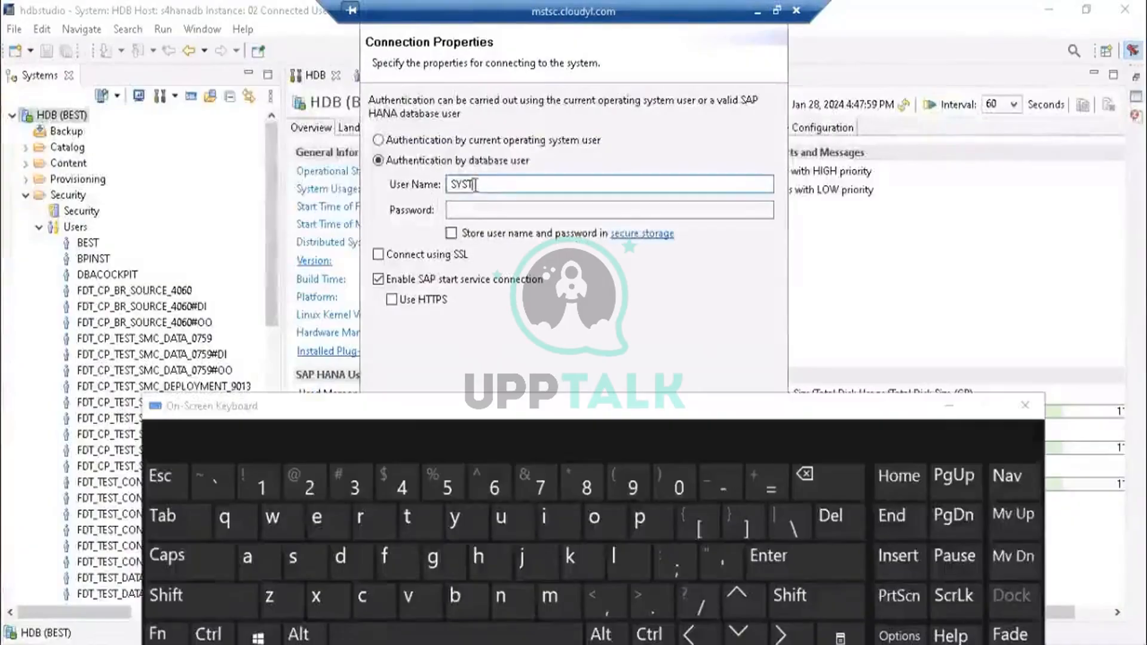
pyautogui.click(188, 561)
pyautogui.click(316, 518)
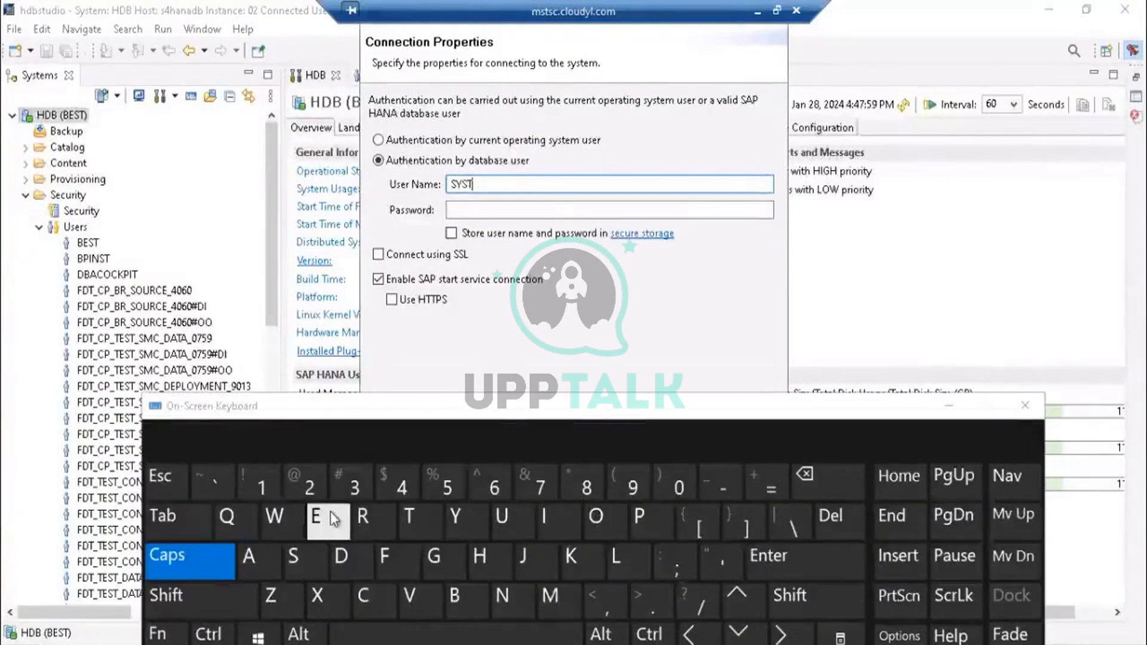
pyautogui.click(559, 598)
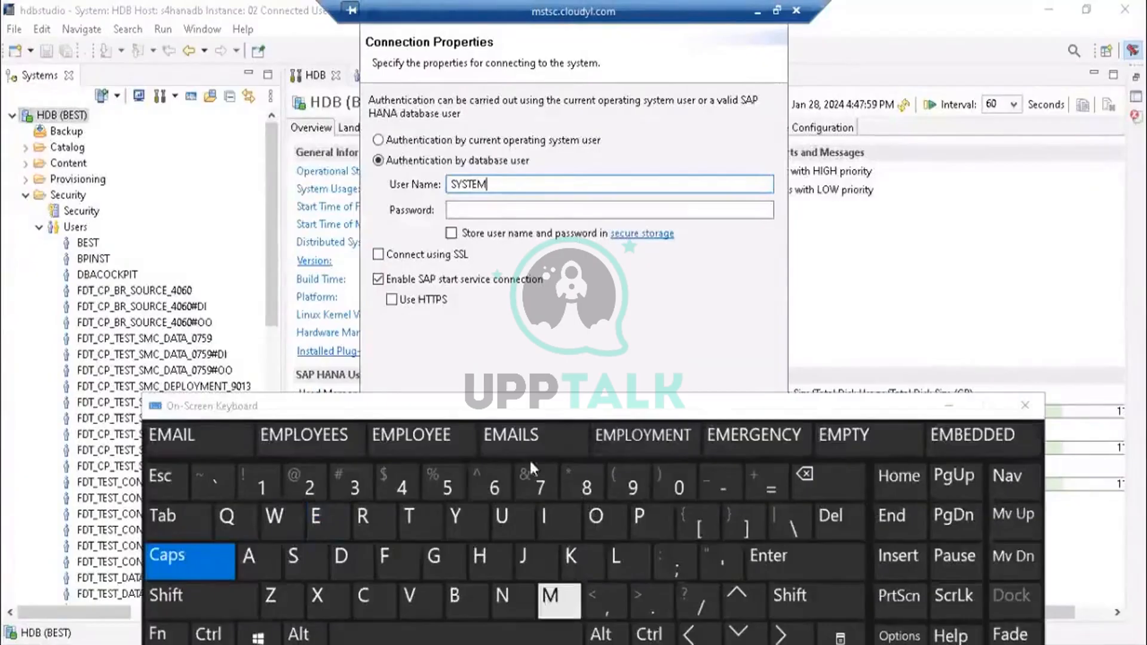
# - Turn Caps Lock off and enter the SYSTEM user's password in the Password field
pyautogui.click(502, 210)
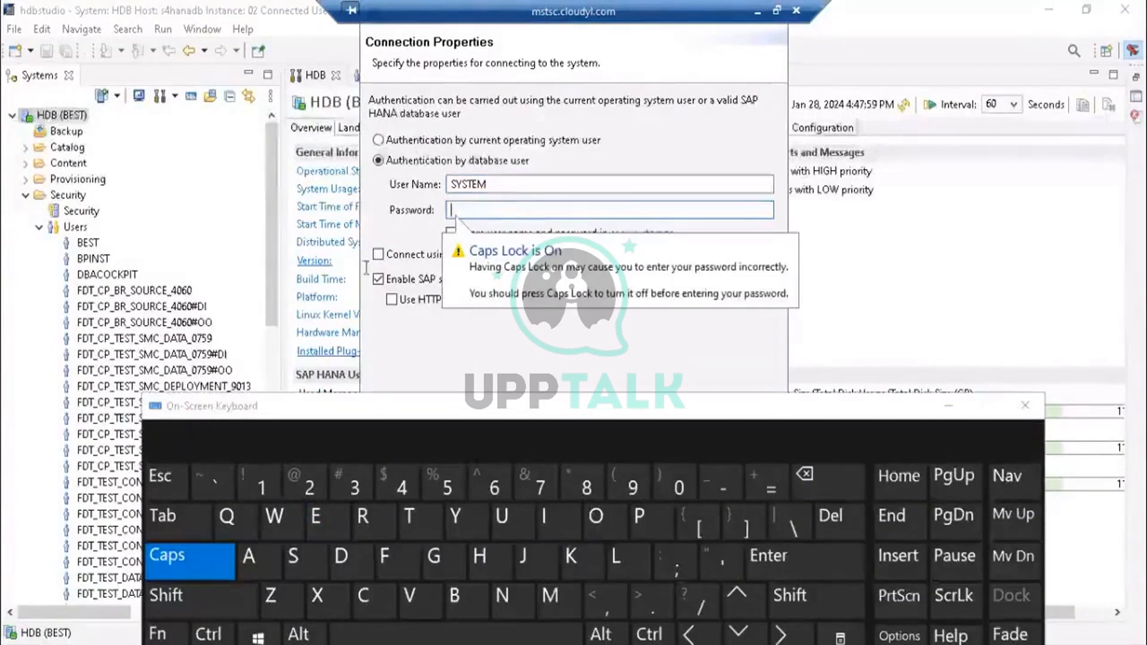
pyautogui.click(186, 569)
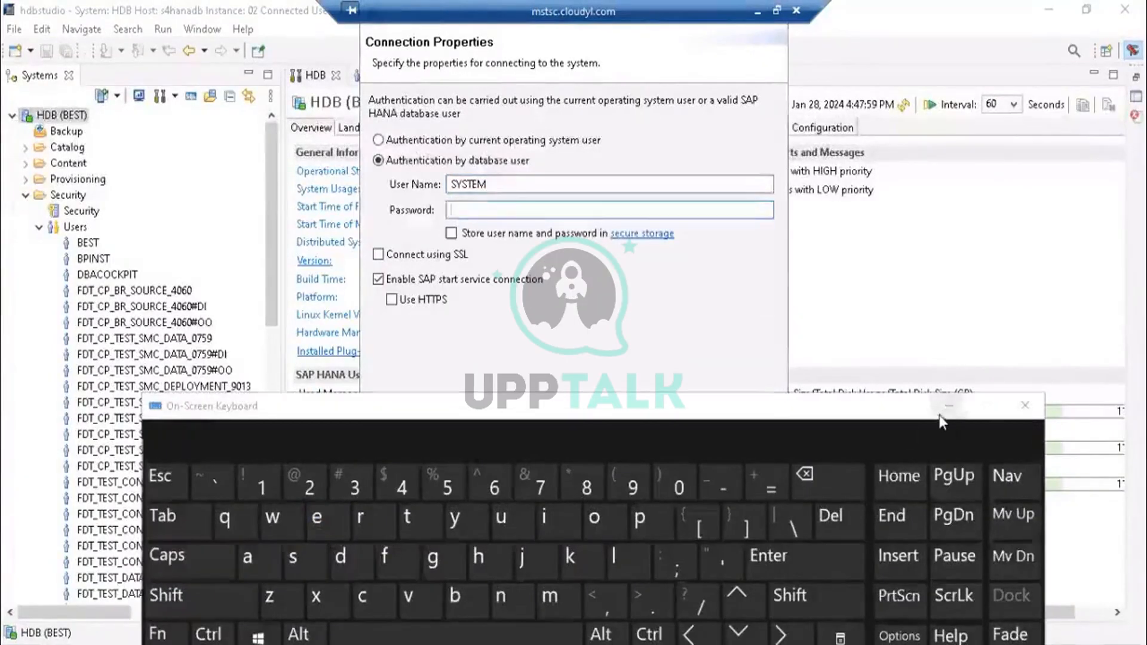
pyautogui.click(940, 413)
pyautogui.write('••')
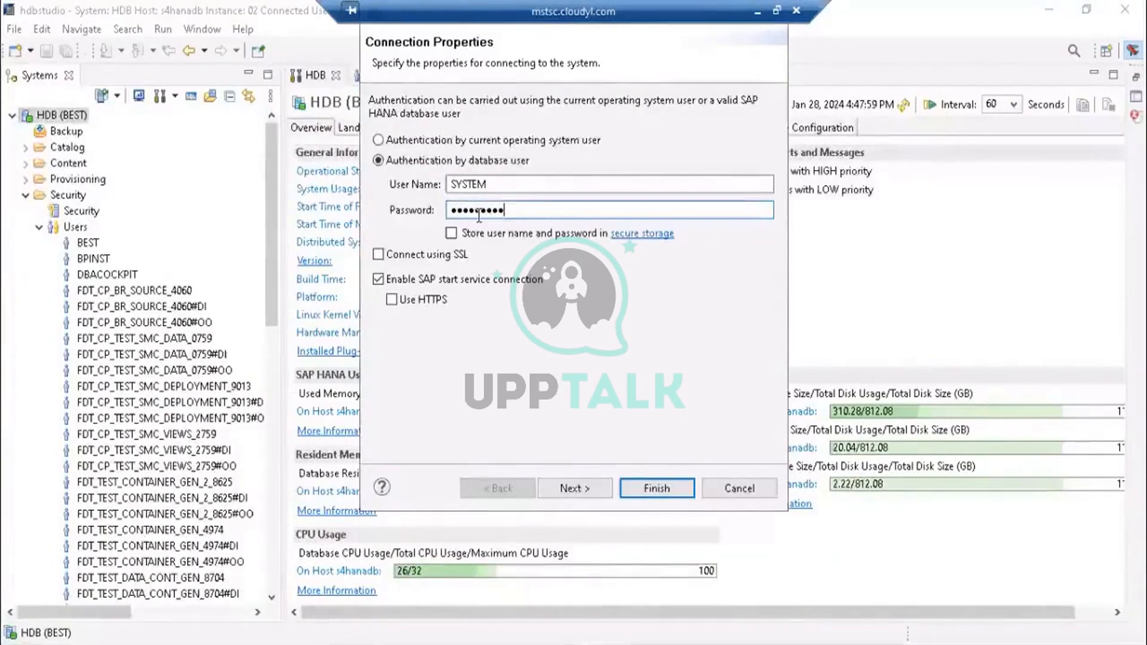
# - Enable storing the user name and password in secure storage and finish adding the system connection
pyautogui.click(452, 234)
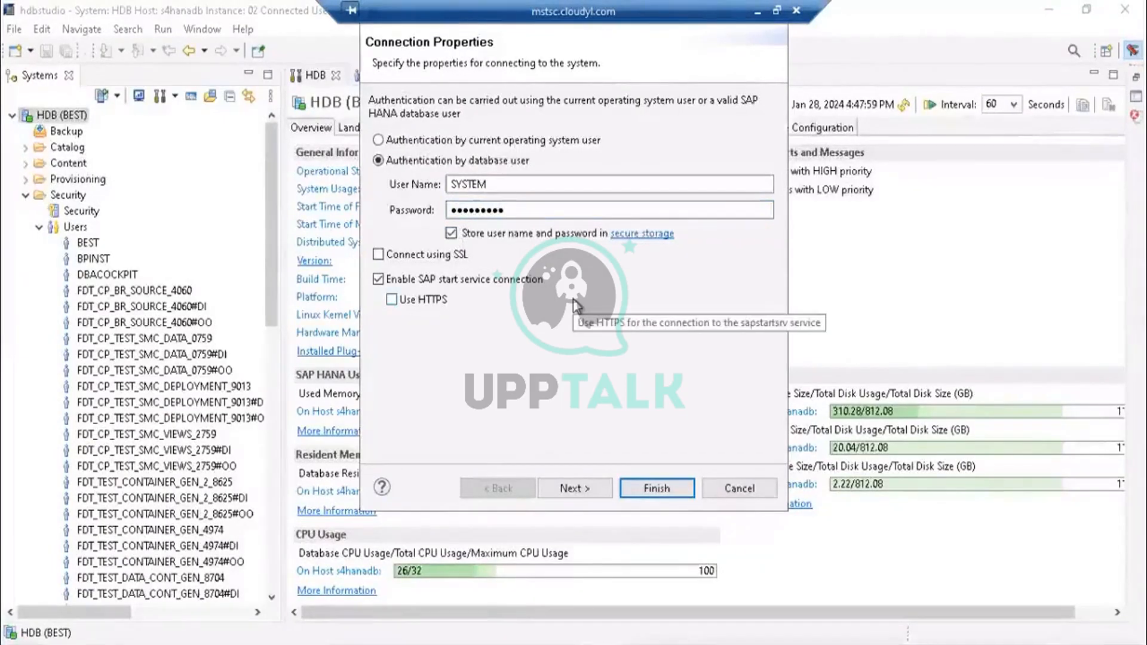
pyautogui.click(488, 182)
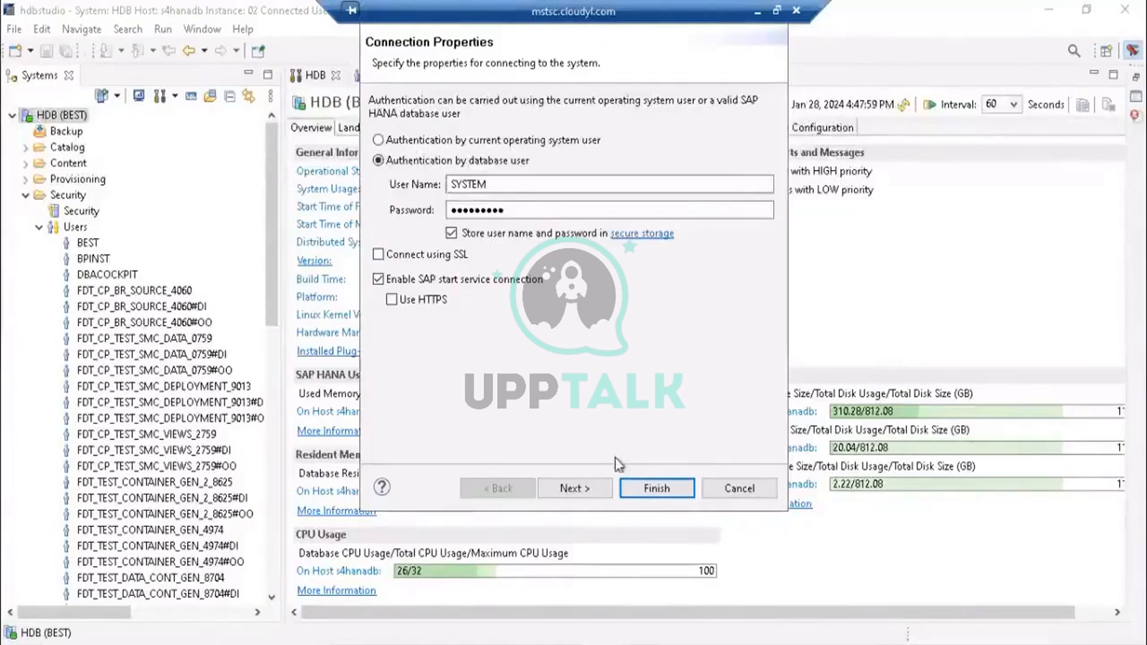
pyautogui.click(593, 488)
pyautogui.click(627, 488)
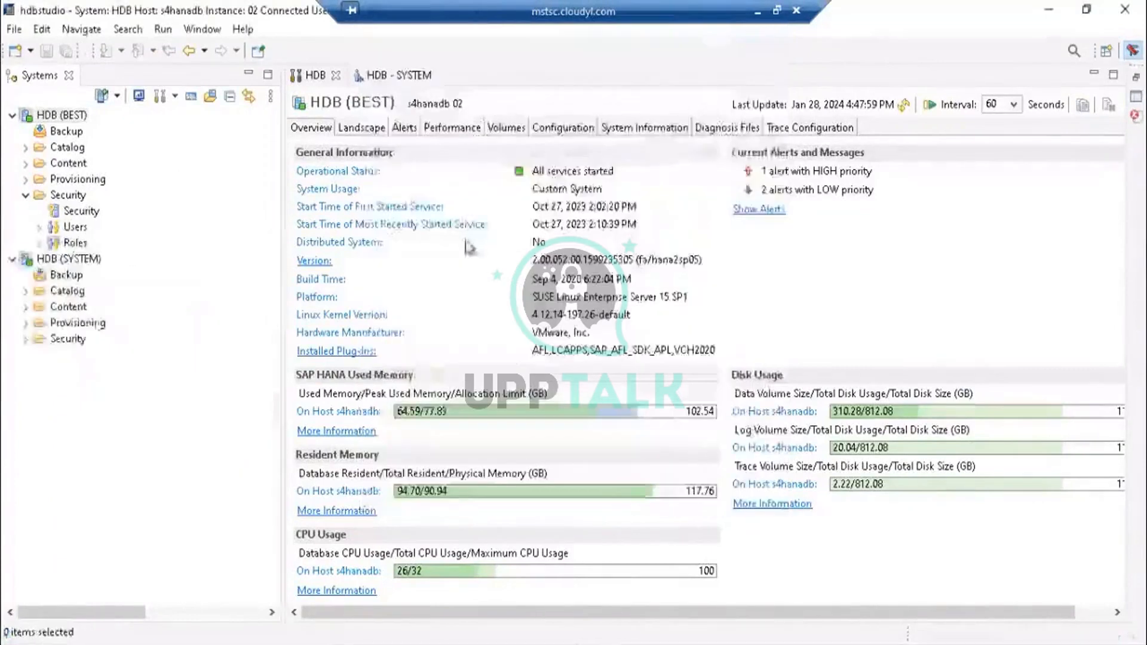